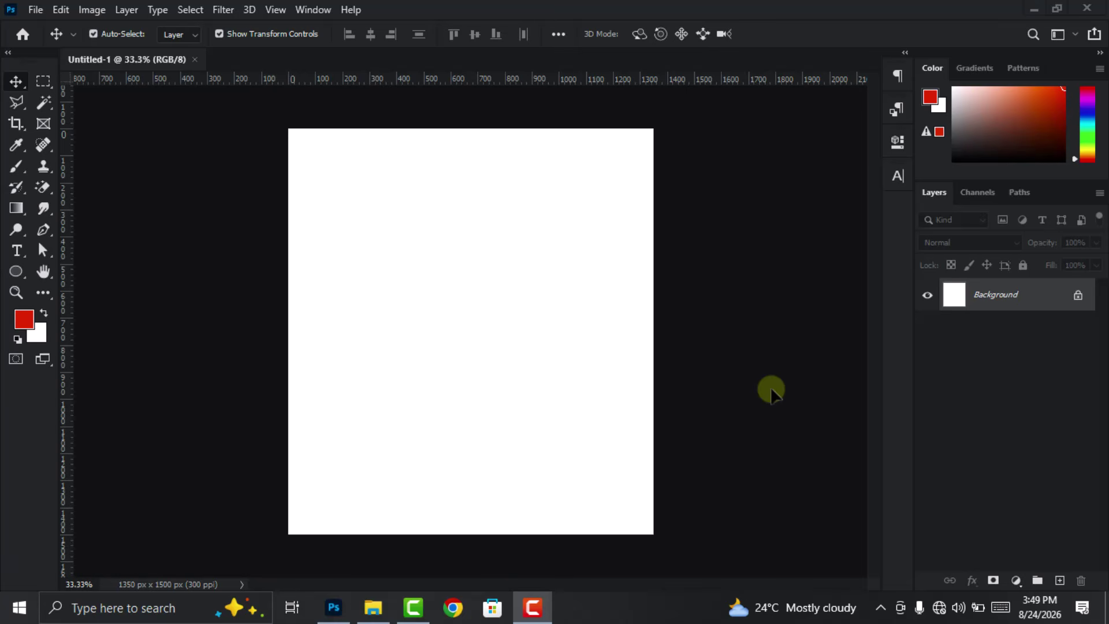
Add a Gradient fill layer above the background and set the gradient's end opacity stop to 100%
{"action": "scroll", "coordinate": [565, 290], "scroll_direction": "down", "scroll_amount": 1}
{"action": "scroll", "coordinate": [566, 290], "scroll_direction": "up", "scroll_amount": 1}
{"action": "left_click", "coordinate": [1016, 581]}
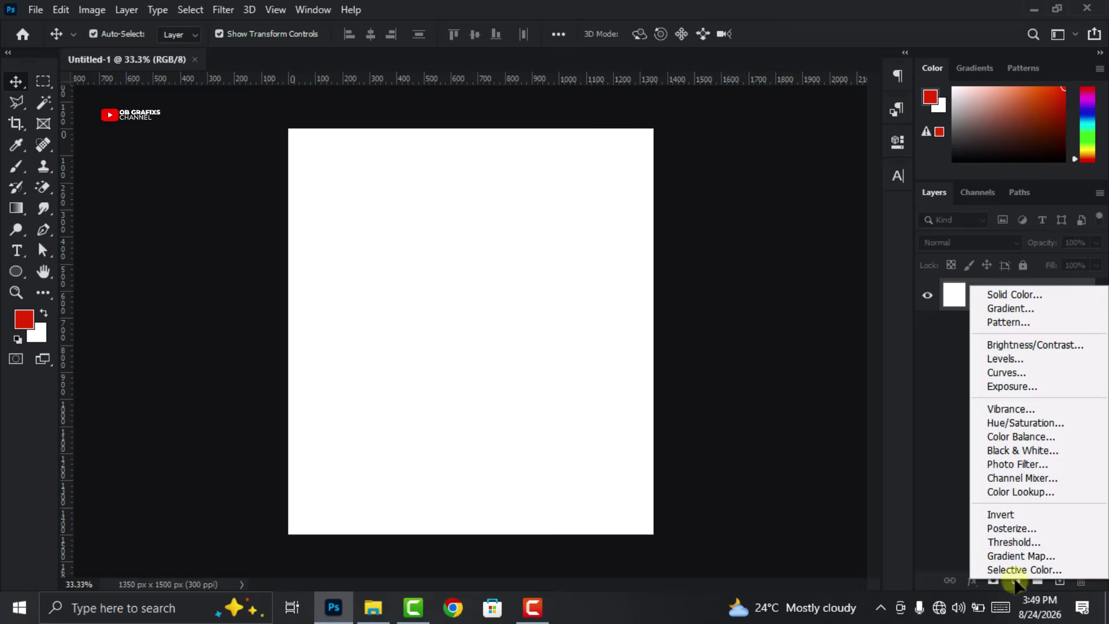
{"action": "left_click", "coordinate": [1021, 309]}
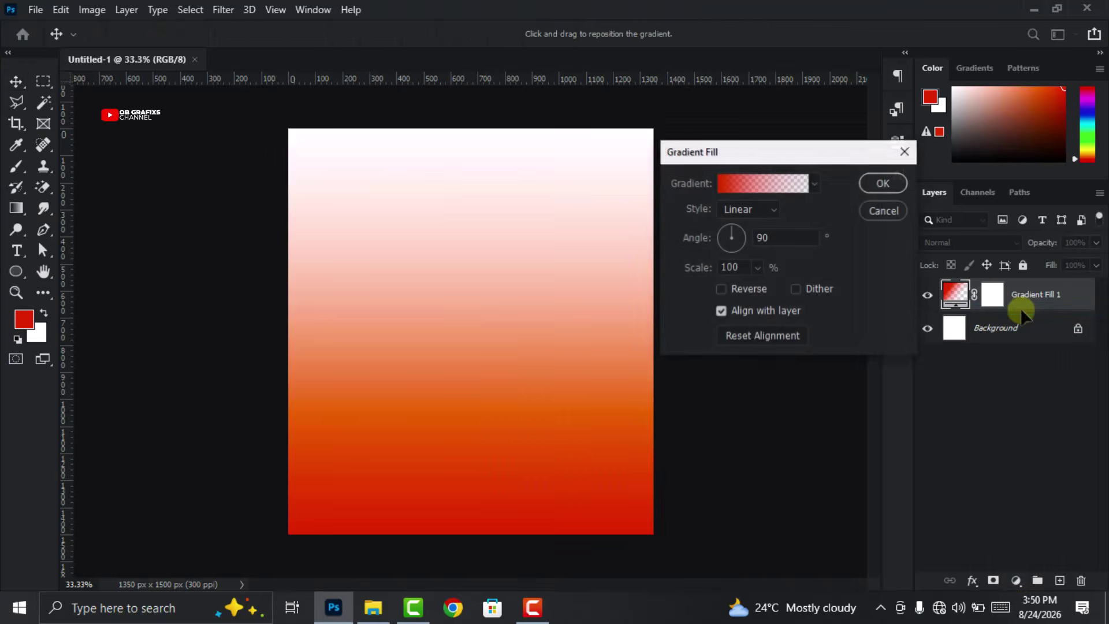
{"action": "left_click_drag", "start_coordinate": [754, 147], "coordinate": [759, 156]}
{"action": "left_click", "coordinate": [765, 196]}
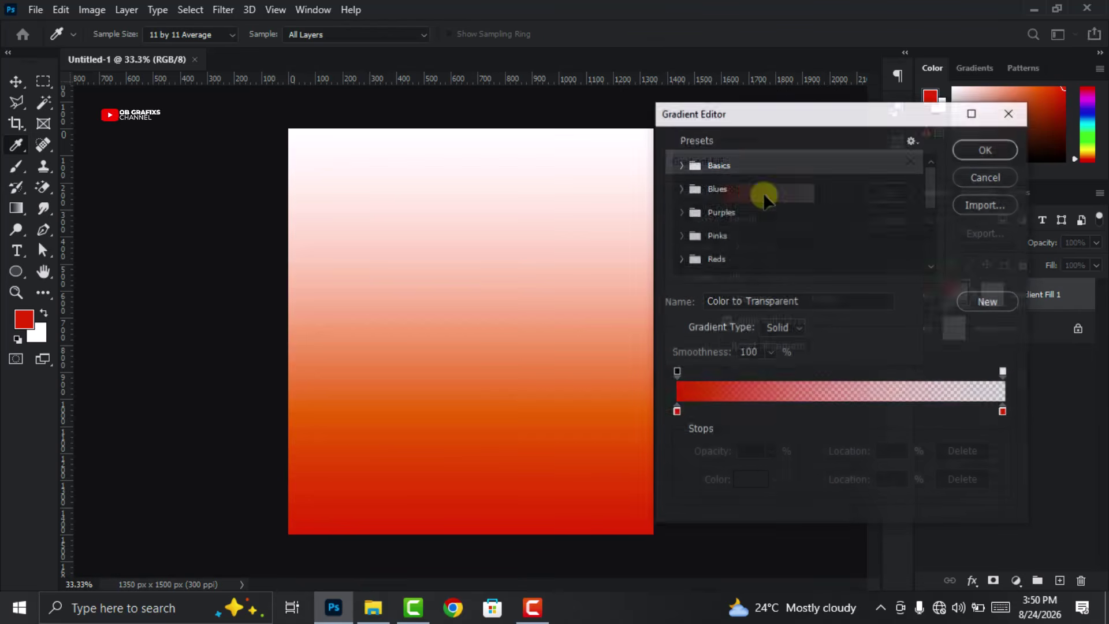
{"action": "left_click", "coordinate": [1004, 373]}
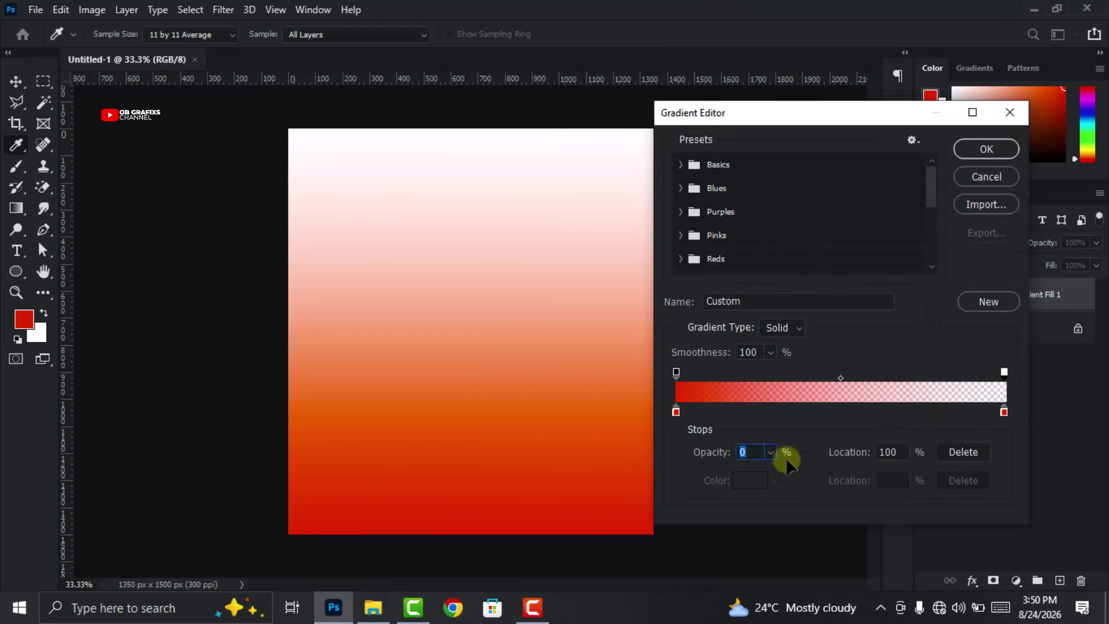
{"action": "left_click", "coordinate": [771, 451]}
{"action": "left_click_drag", "start_coordinate": [767, 472], "coordinate": [844, 472]}
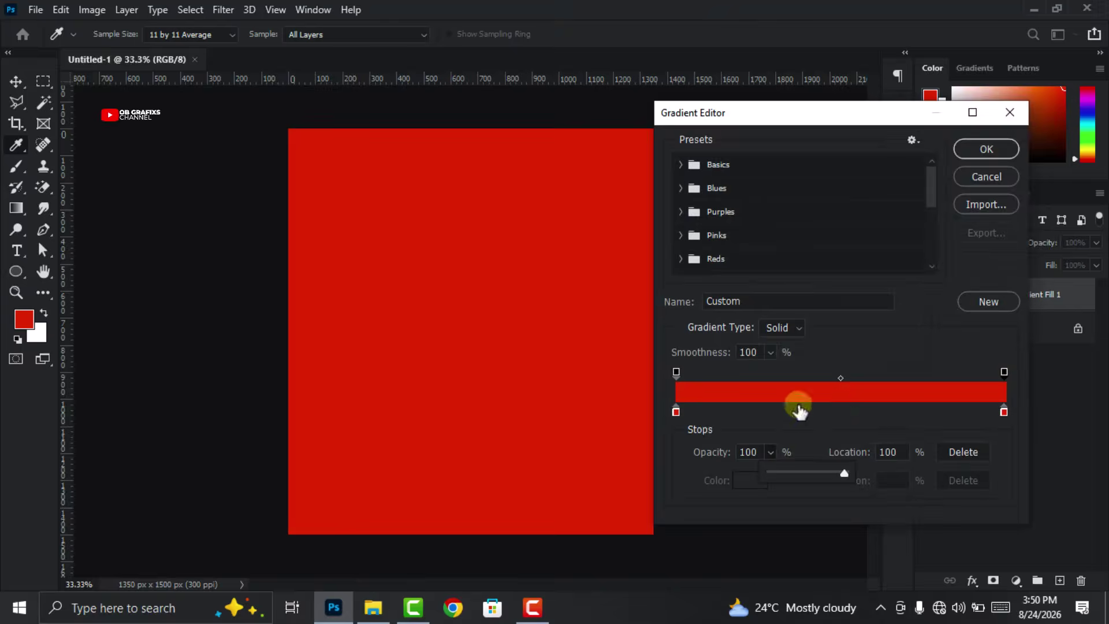
Set the gradient's starting colour stop to ff2400
{"action": "double_click", "coordinate": [675, 411]}
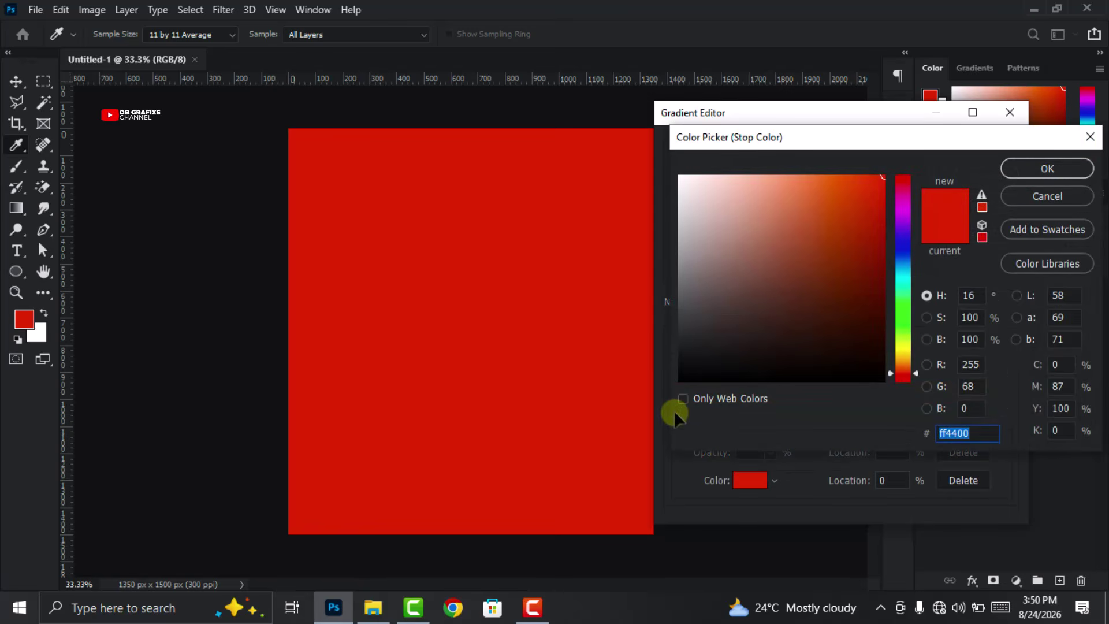
{"action": "type", "text": "ff2"}
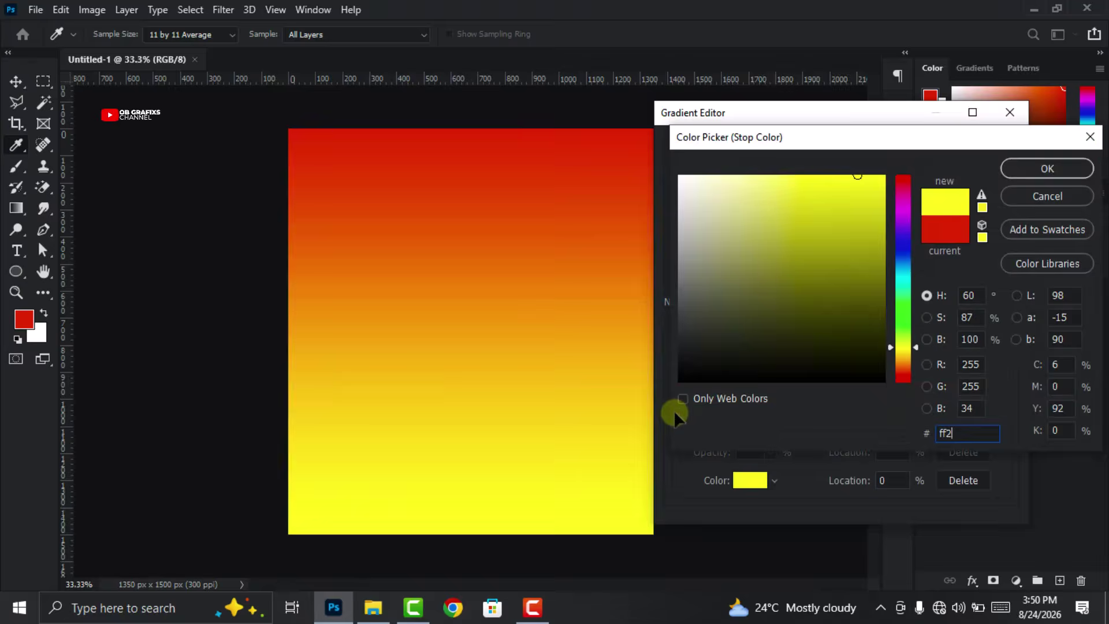
{"action": "type", "text": "400"}
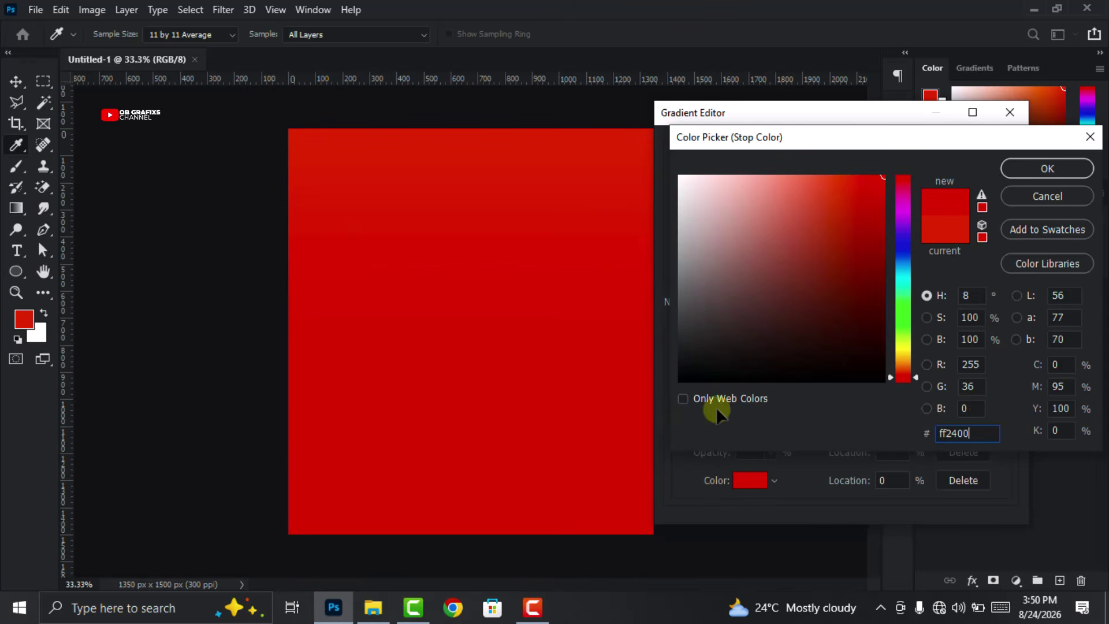
{"action": "left_click", "coordinate": [1076, 168]}
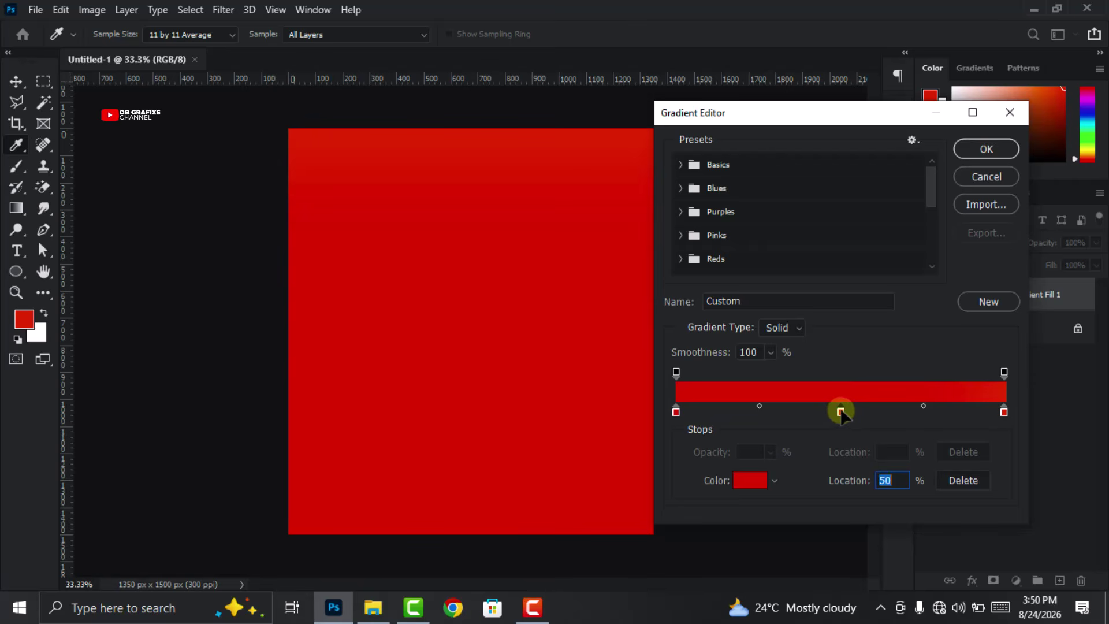
Add a middle colour stop at 50% of the gradient and colour it 511100
{"action": "double_click", "coordinate": [841, 411]}
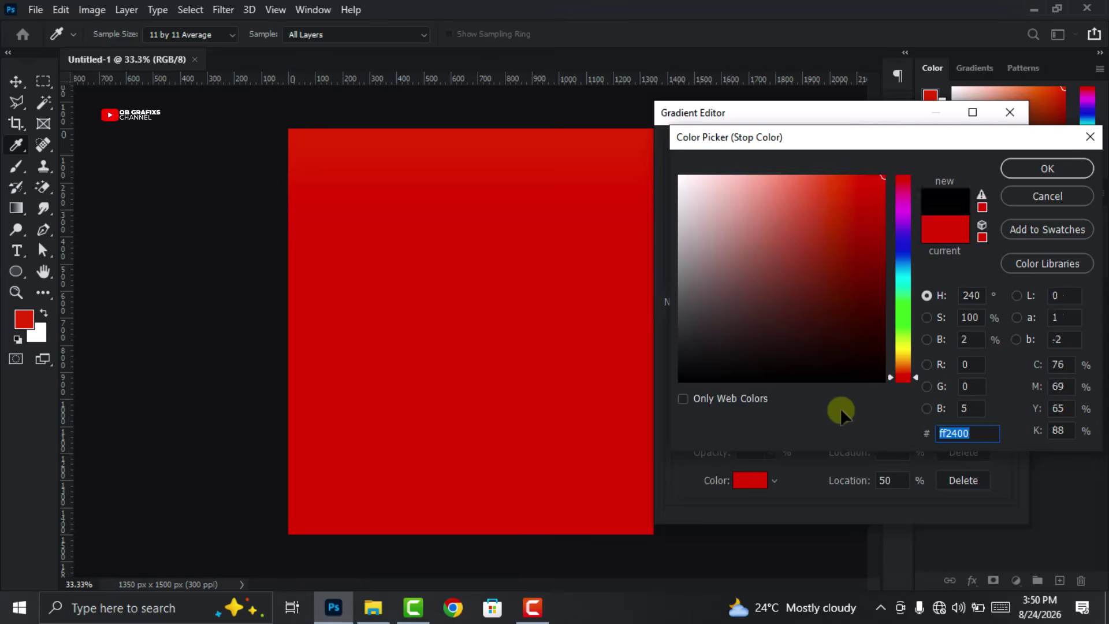
{"action": "type", "text": "511100"}
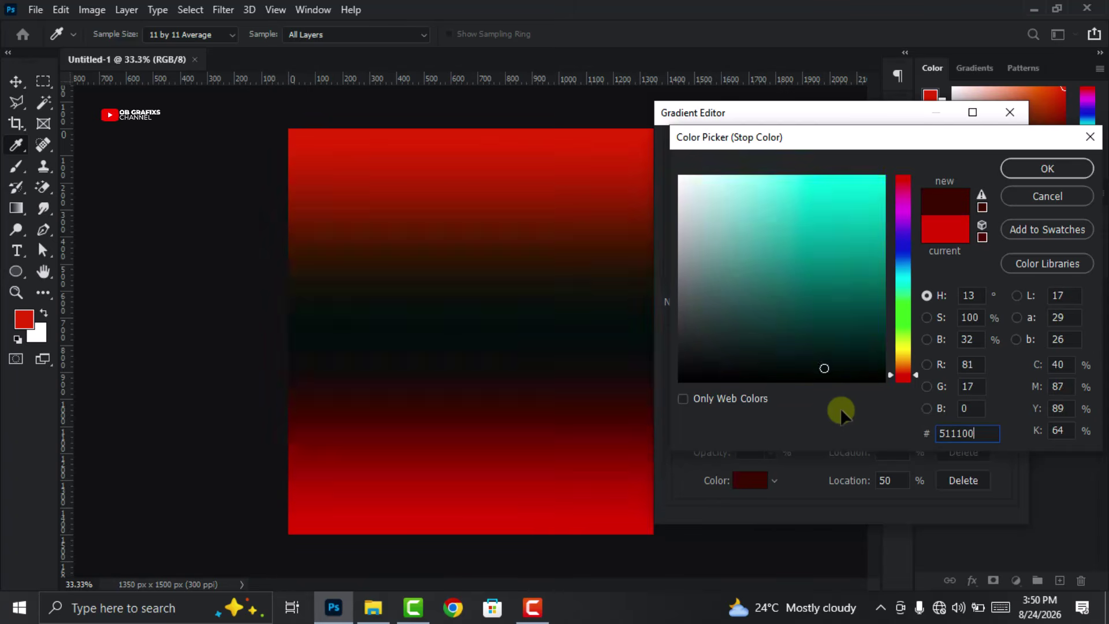
{"action": "left_click", "coordinate": [1048, 168]}
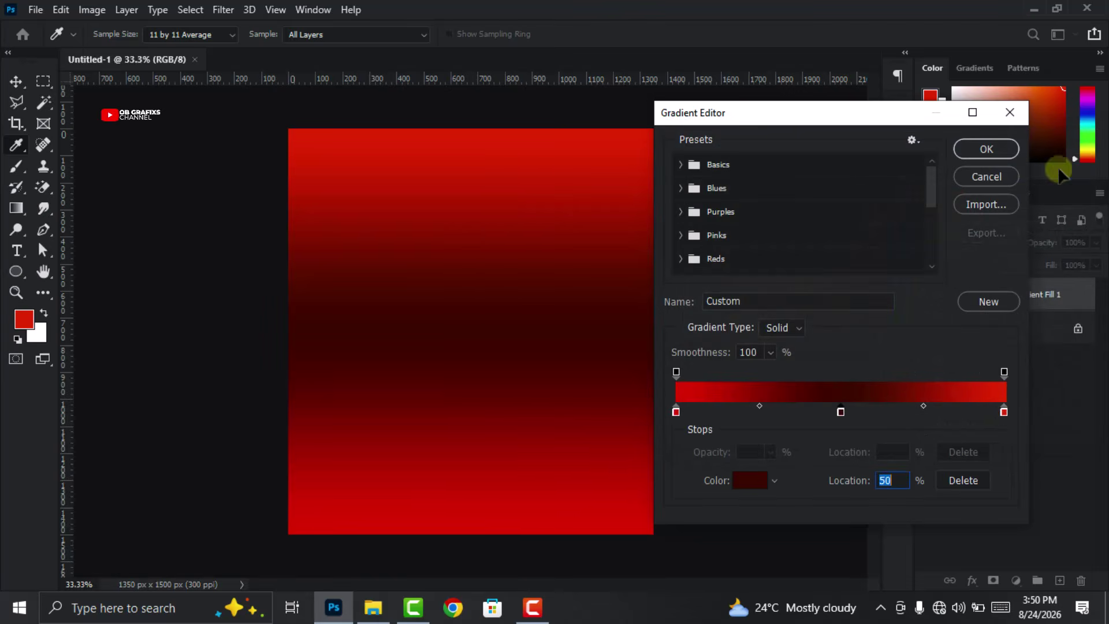
Set the gradient's end colour stop at 100% to 0c0100
{"action": "double_click", "coordinate": [1004, 411]}
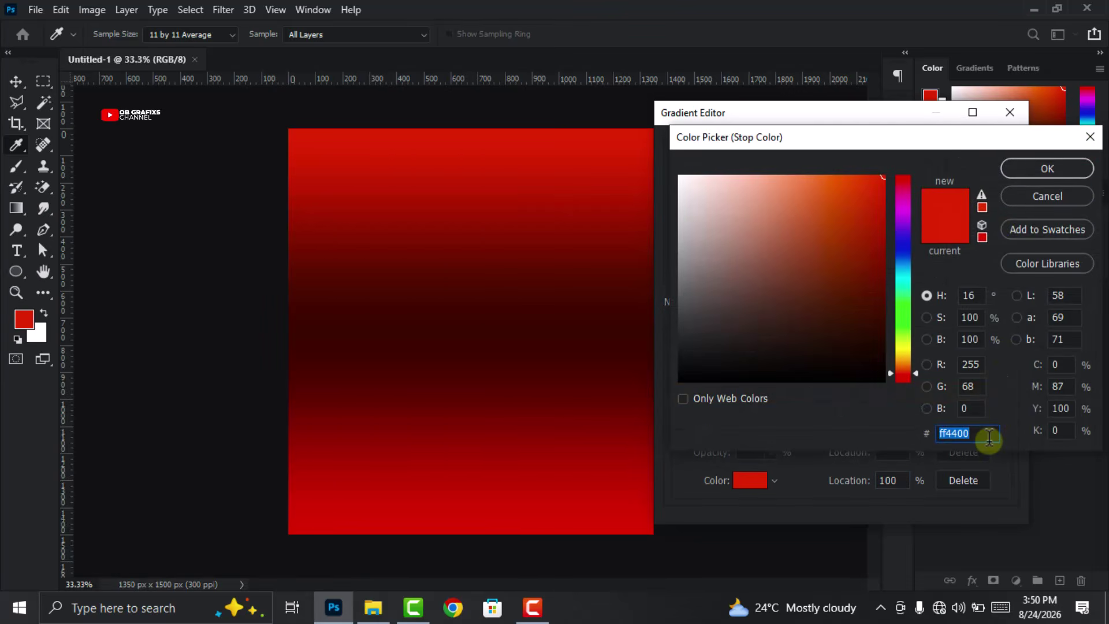
{"action": "type", "text": "0c"}
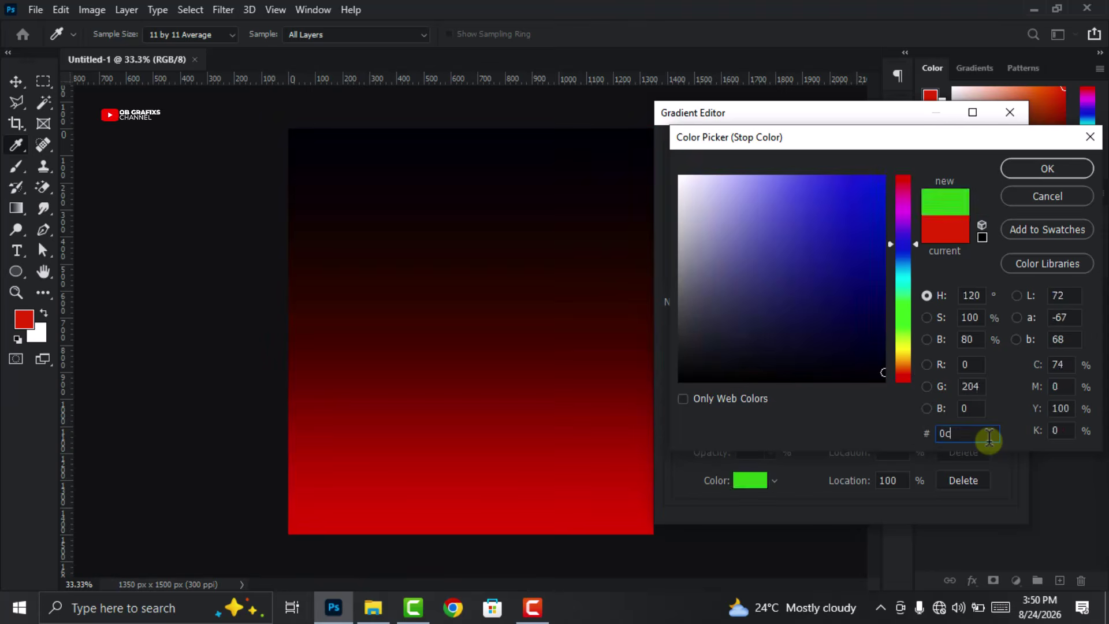
{"action": "type", "text": "0100"}
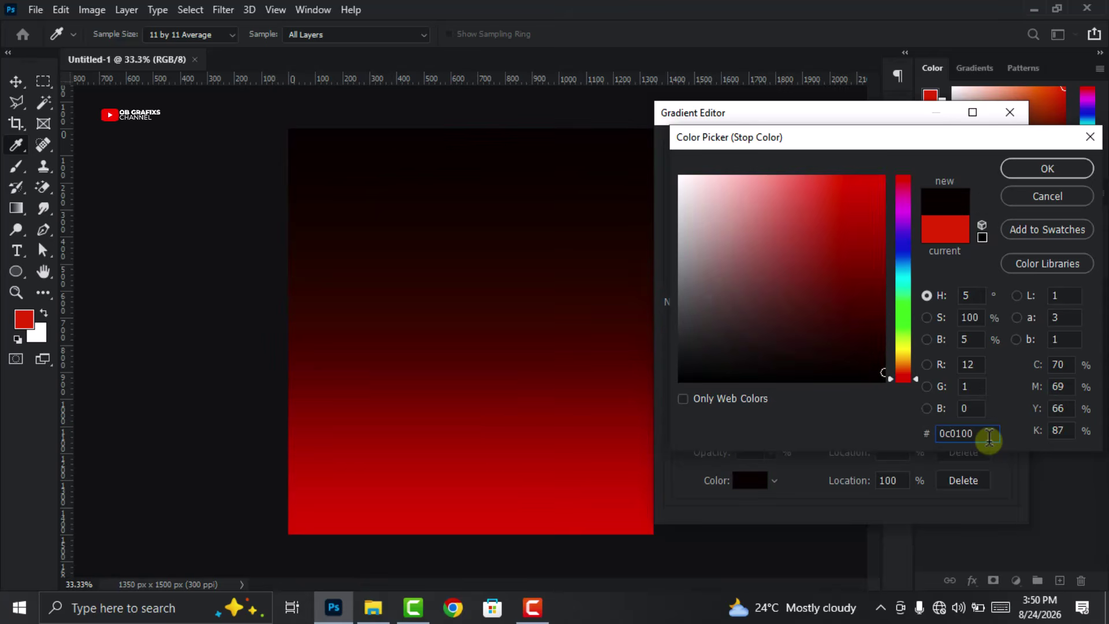
{"action": "left_click", "coordinate": [1065, 171]}
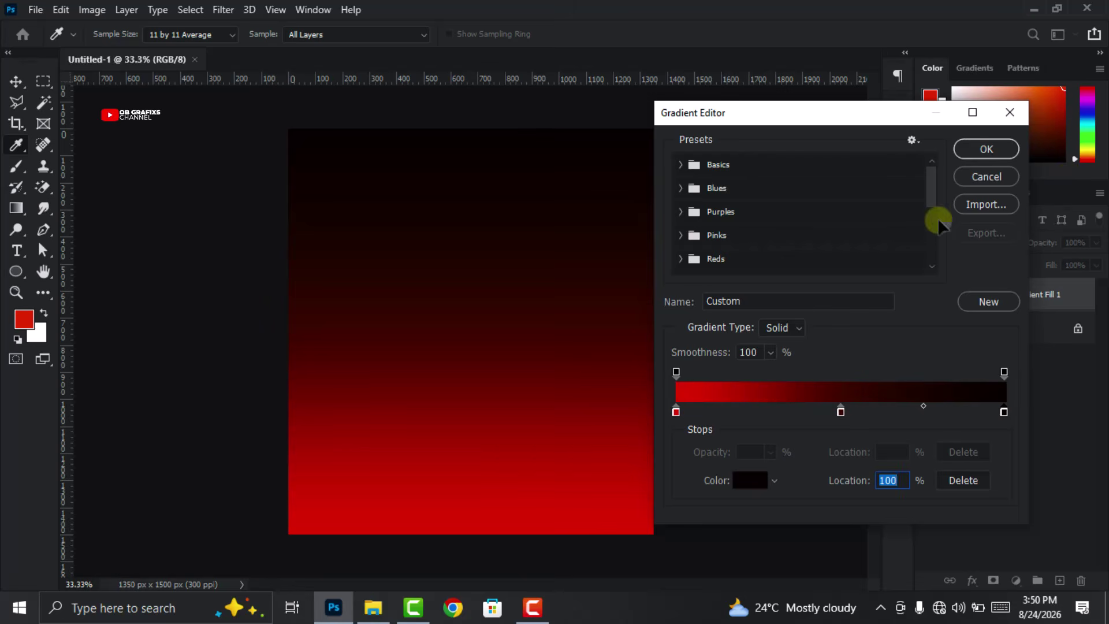
Accept the edited gradient and set the linear gradient fill's angle to 20 degrees
{"action": "left_click_drag", "start_coordinate": [886, 111], "coordinate": [857, 104]}
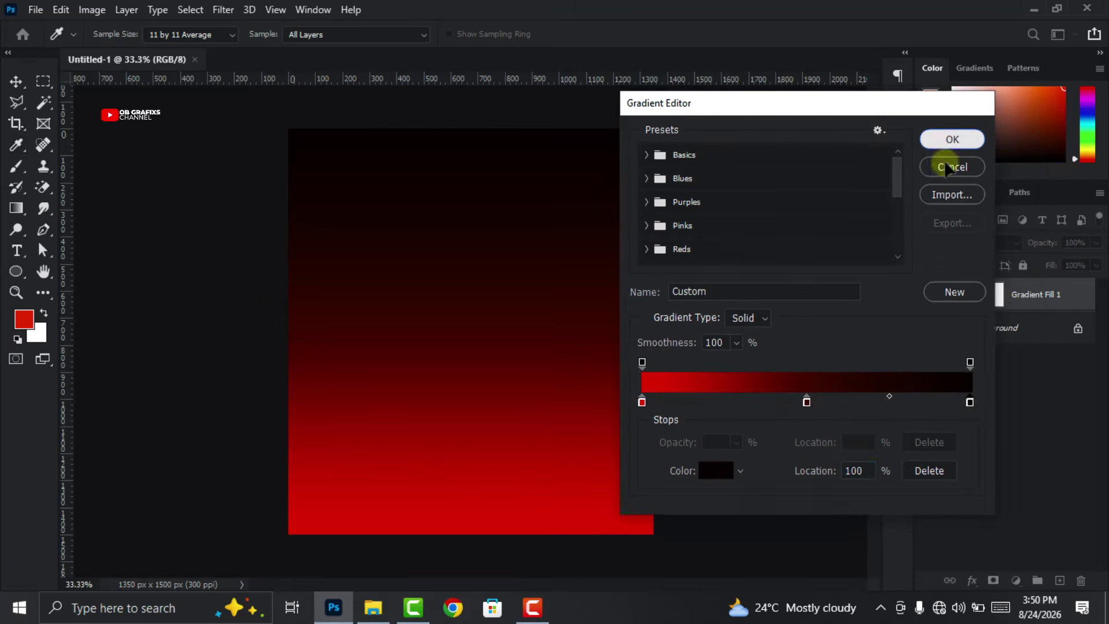
{"action": "left_click", "coordinate": [950, 141]}
{"action": "left_click_drag", "start_coordinate": [795, 245], "coordinate": [724, 248]}
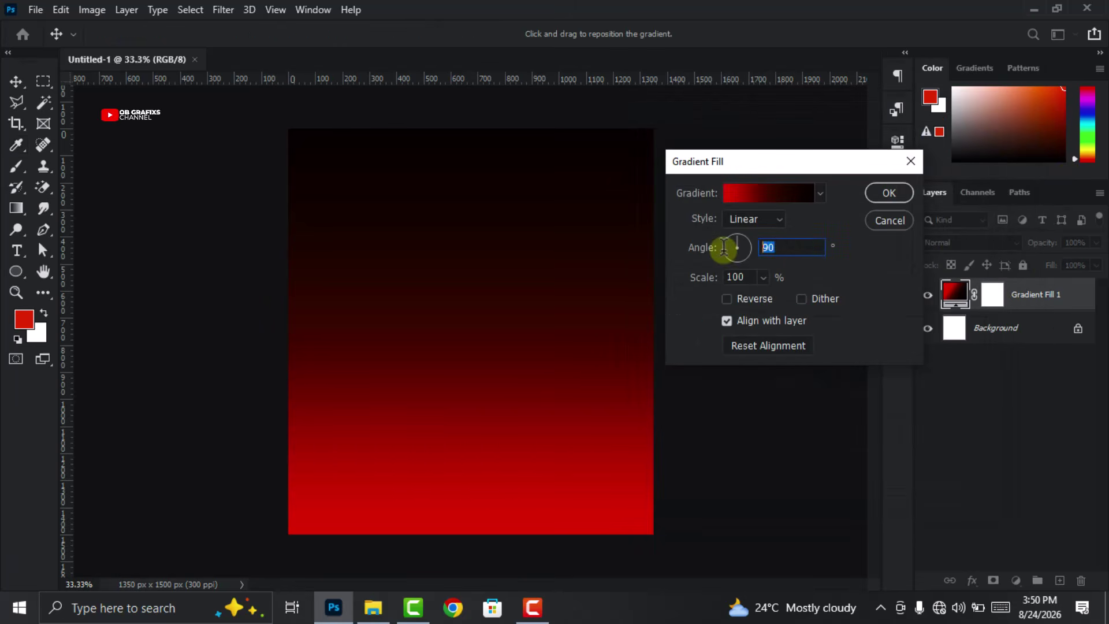
{"action": "type", "text": "20"}
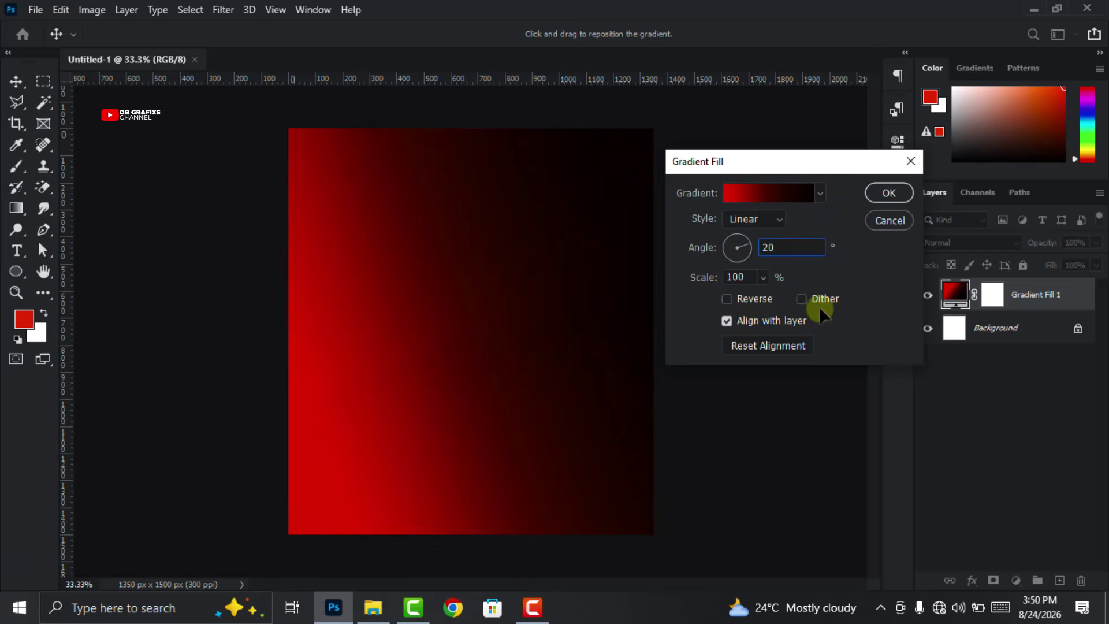
{"action": "left_click", "coordinate": [890, 193]}
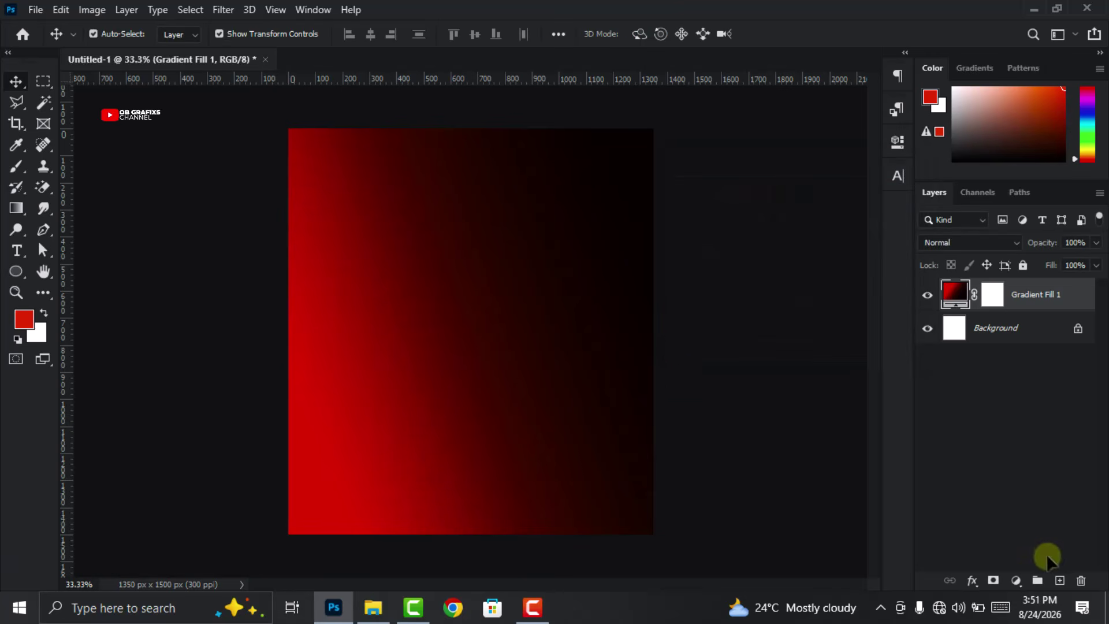
Create a new empty layer above the gradient fill and set the foreground colour to ff2400
{"action": "left_click", "coordinate": [1059, 580]}
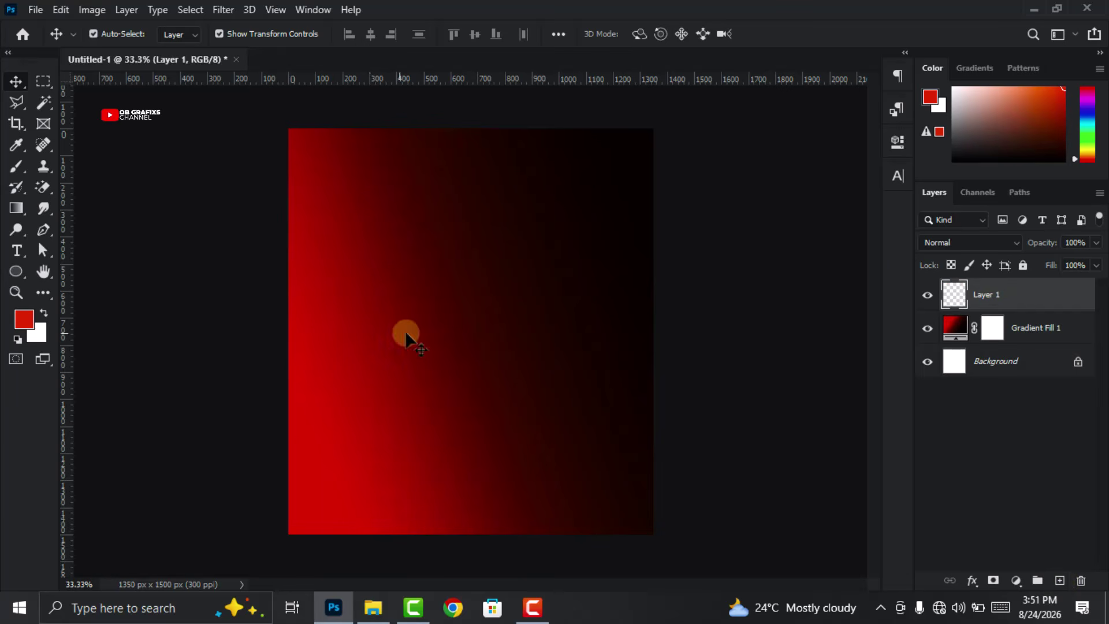
{"action": "left_click", "coordinate": [26, 323]}
{"action": "left_click", "coordinate": [478, 374]}
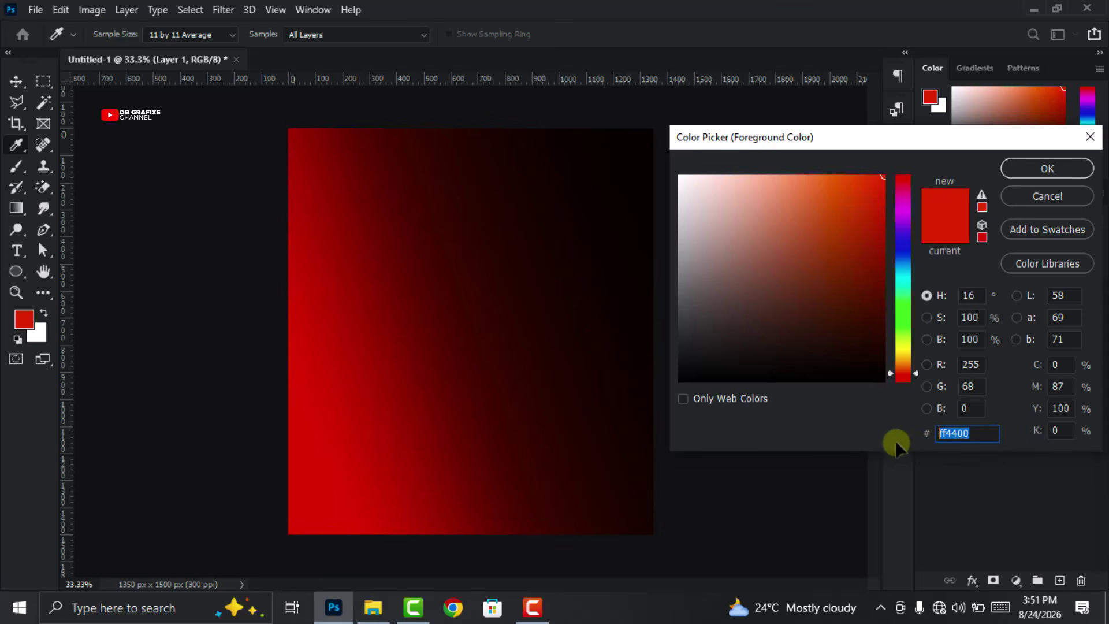
{"action": "type", "text": "ff2400"}
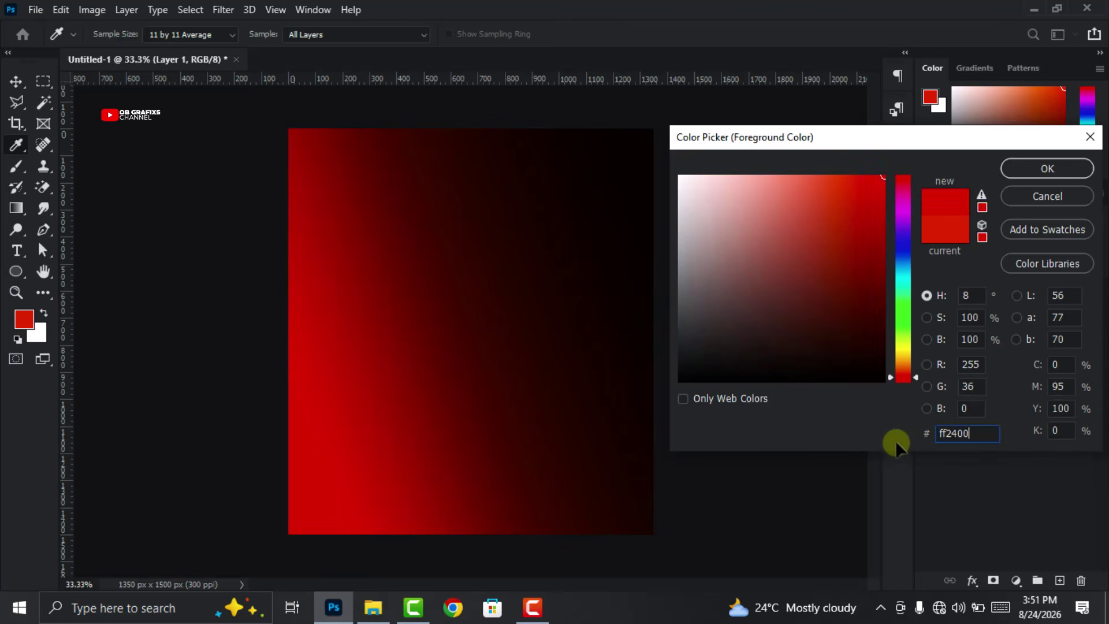
{"action": "left_click", "coordinate": [1047, 168]}
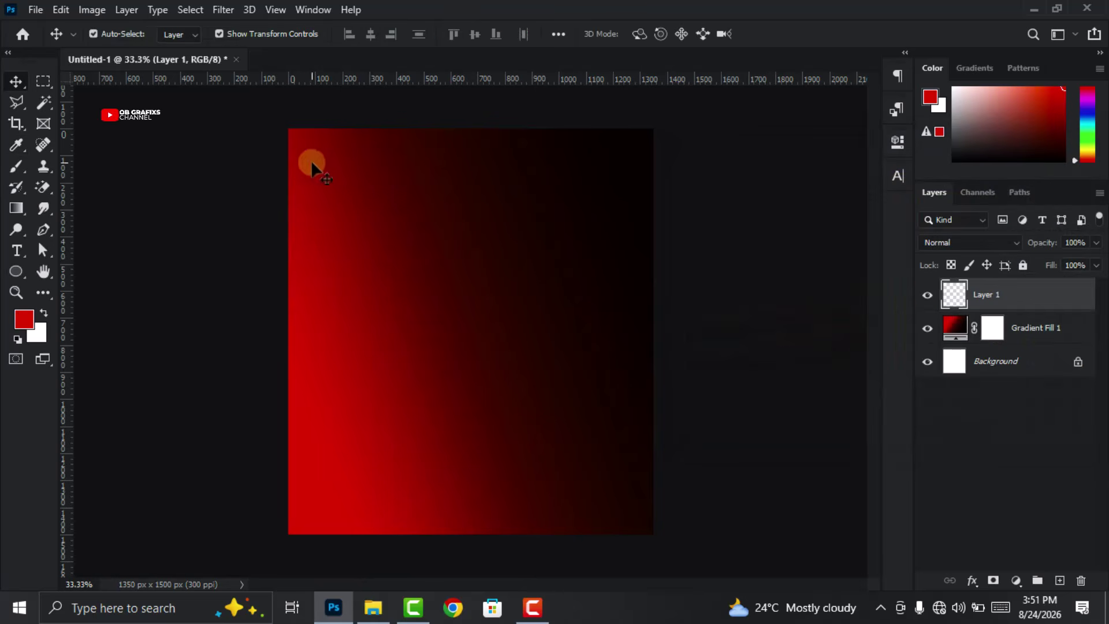
Paint wide horizontal red strokes across the lower part of the canvas on the new layer with the Soft Round brush at 1102 px
{"action": "left_click", "coordinate": [17, 166]}
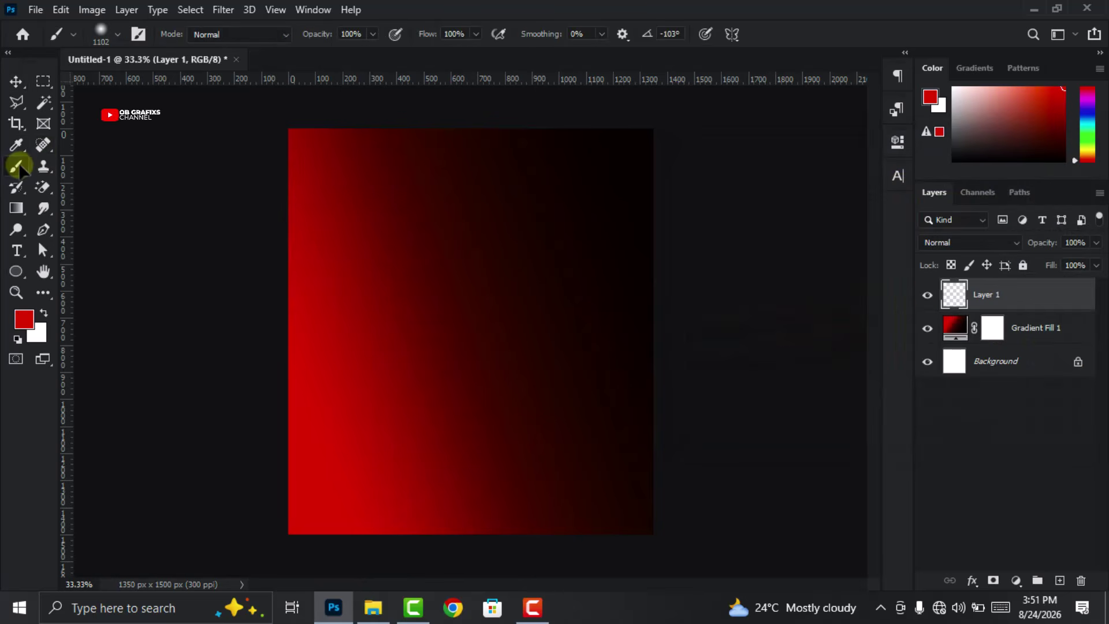
{"action": "right_click", "coordinate": [453, 339]}
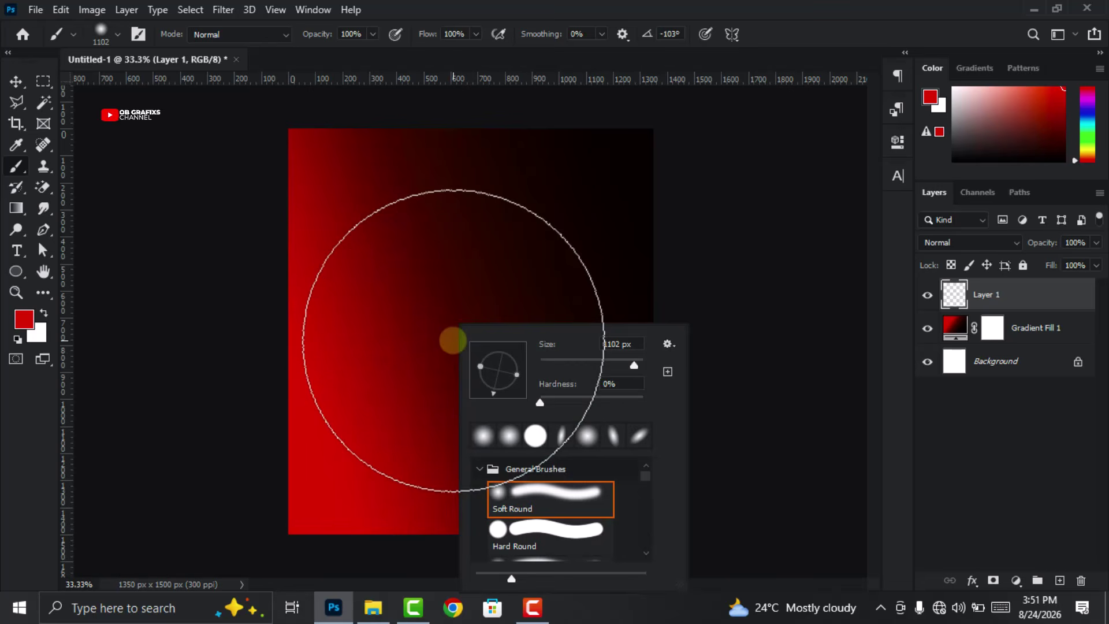
{"action": "left_click", "coordinate": [525, 497]}
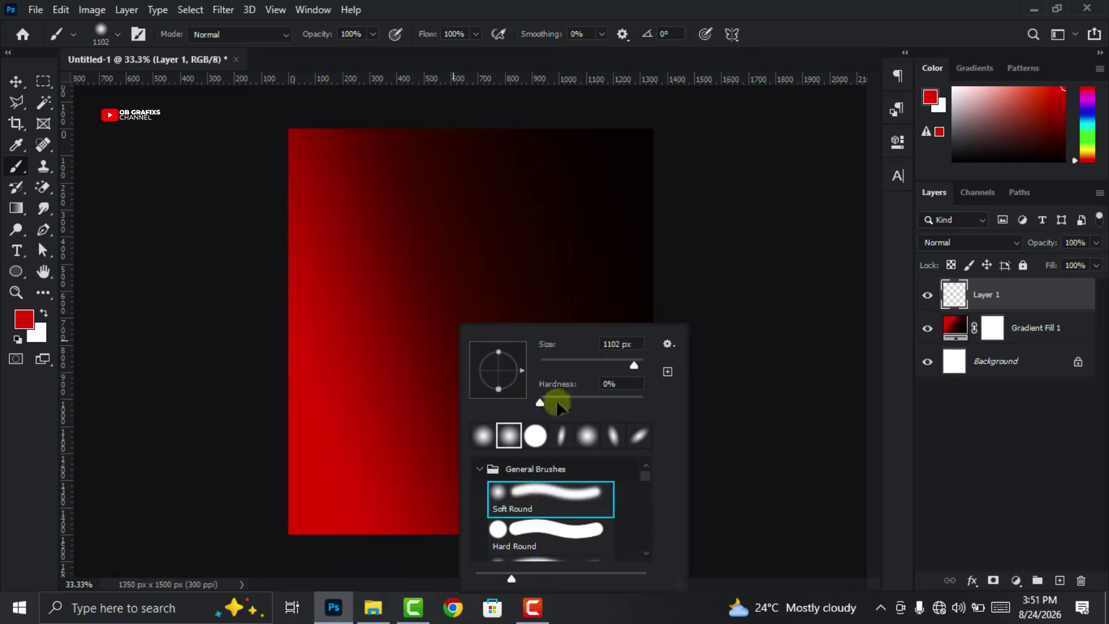
{"action": "left_click", "coordinate": [813, 11]}
{"action": "scroll", "coordinate": [465, 528], "scroll_direction": "down", "scroll_amount": 1}
{"action": "left_click_drag", "start_coordinate": [691, 481], "coordinate": [114, 488]}
{"action": "left_click_drag", "start_coordinate": [683, 488], "coordinate": [133, 495]}
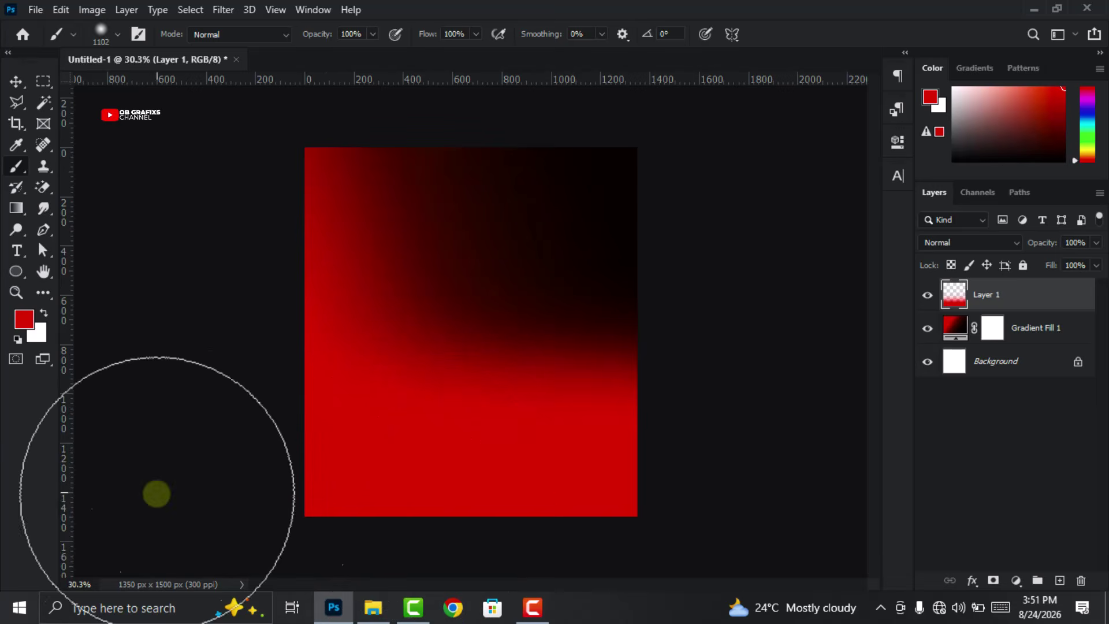
{"action": "left_click_drag", "start_coordinate": [594, 490], "coordinate": [195, 503]}
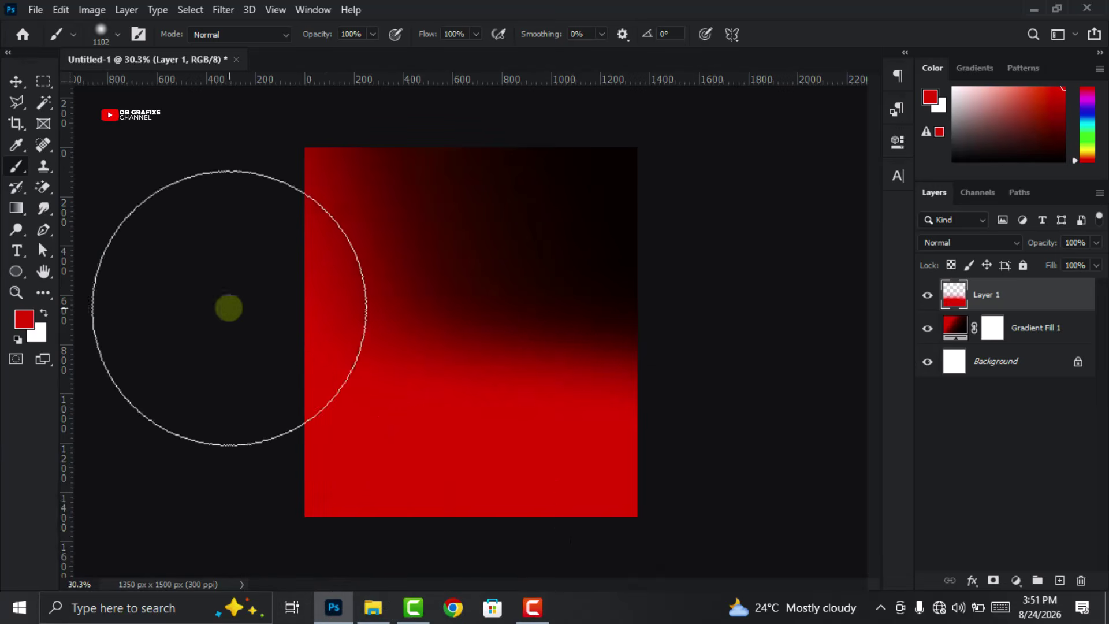
Set the painted layer's blend mode to Luminosity
{"action": "left_click", "coordinate": [16, 80]}
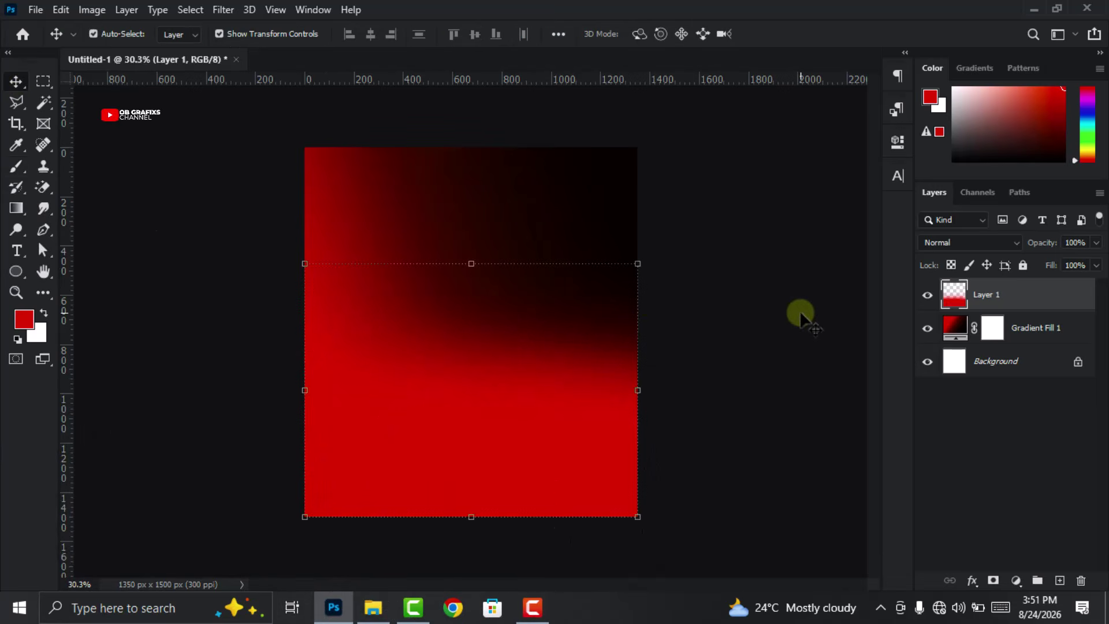
{"action": "left_click", "coordinate": [980, 241]}
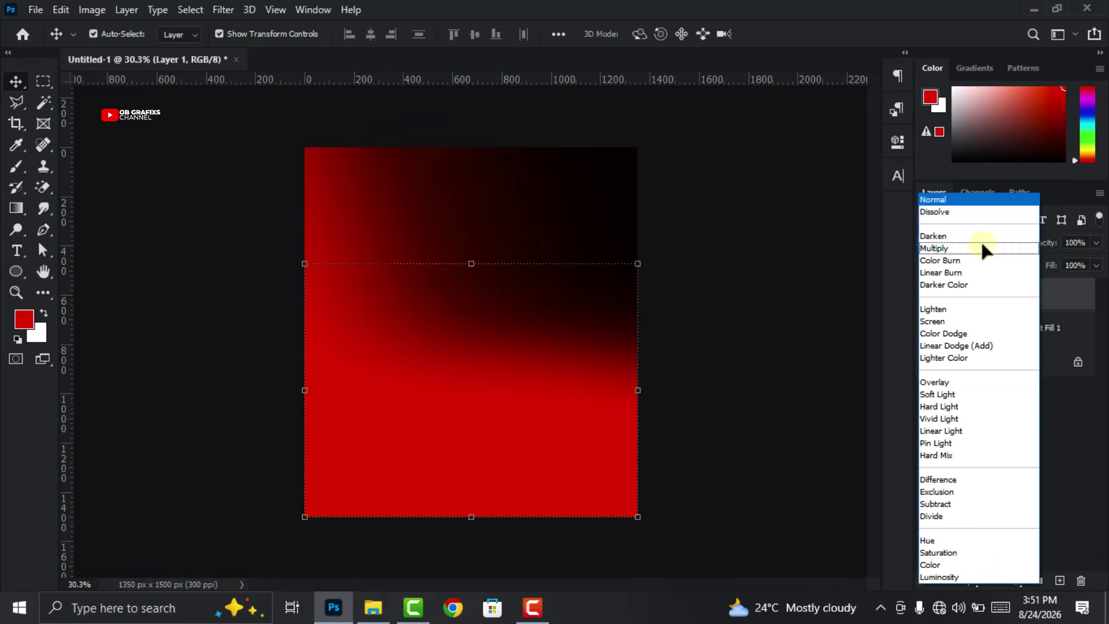
{"action": "left_click", "coordinate": [939, 577]}
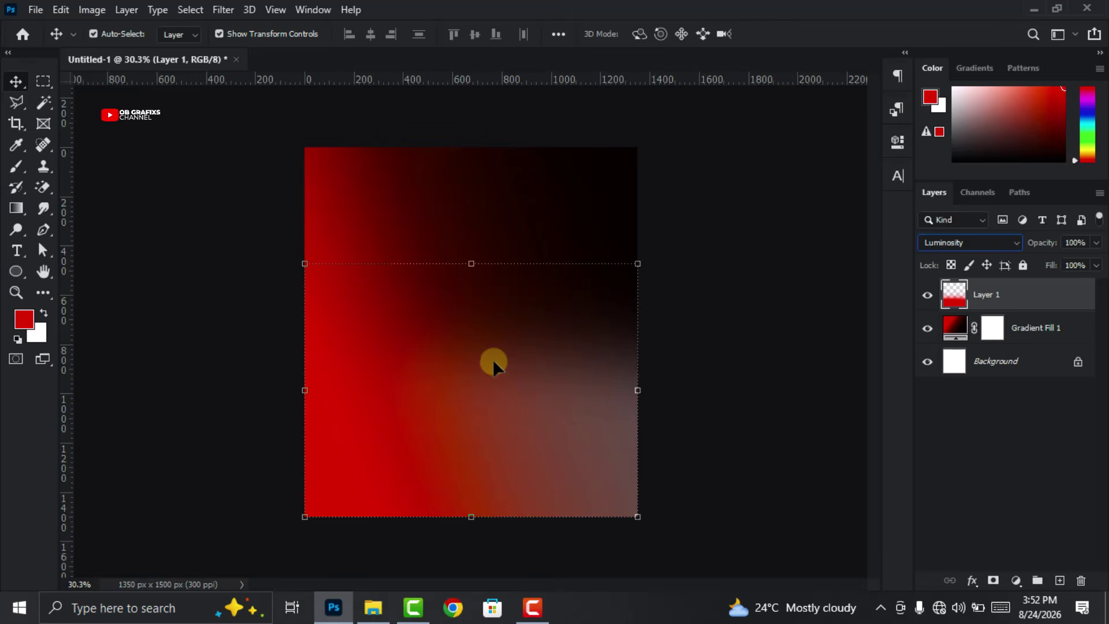
Scale the painted layer up proportionally to about 106% by extending its top edge, then deselect it
{"action": "left_click_drag", "start_coordinate": [472, 264], "coordinate": [470, 247]}
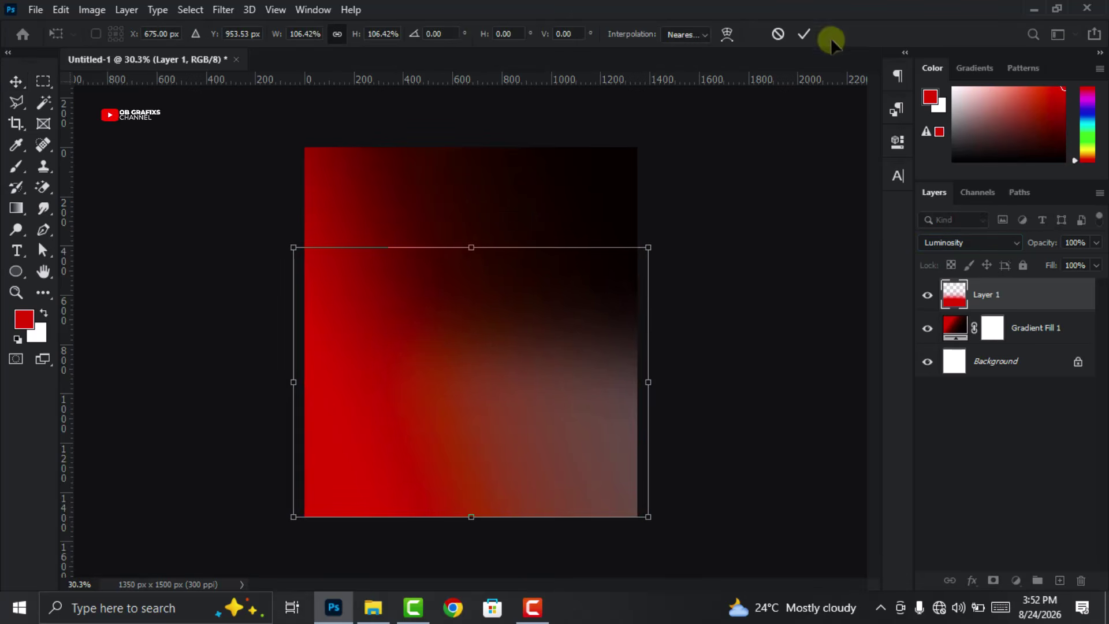
{"action": "left_click", "coordinate": [805, 36]}
{"action": "left_click", "coordinate": [553, 341]}
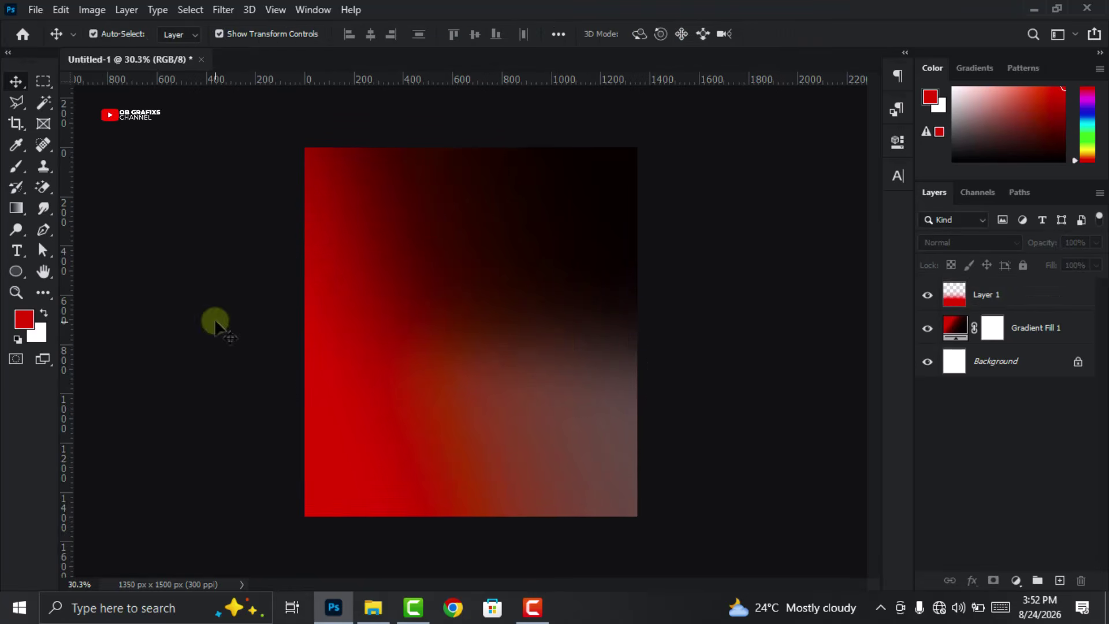
Draw a narrow vertical rectangle about 27 x 1716 px near the canvas's left side, extending past its top and bottom edges
{"action": "left_click", "coordinate": [16, 272]}
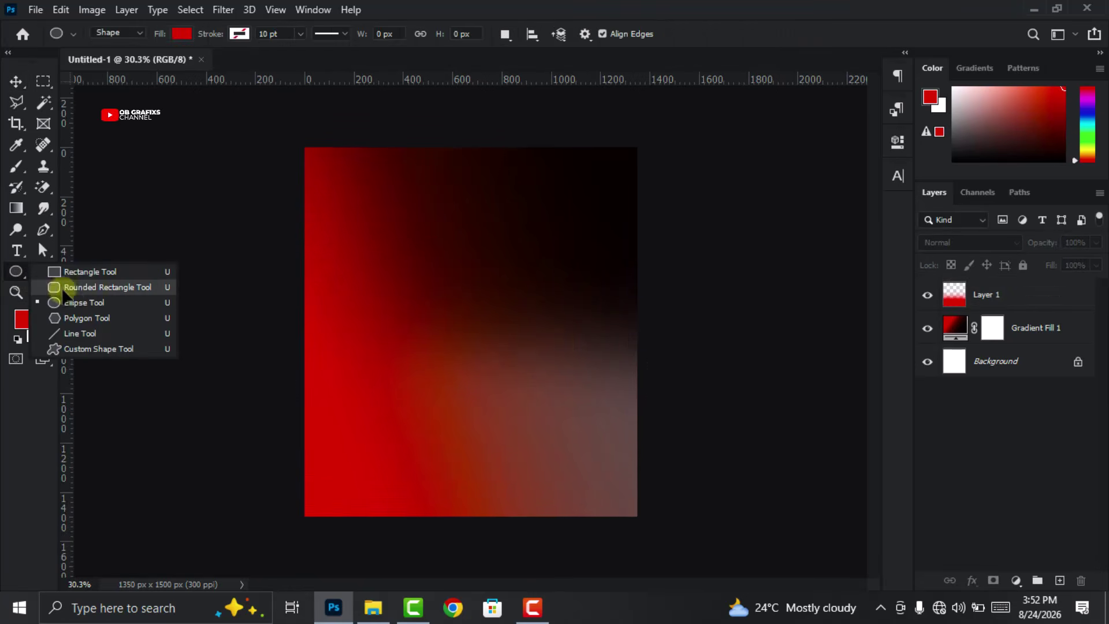
{"action": "left_click", "coordinate": [90, 271]}
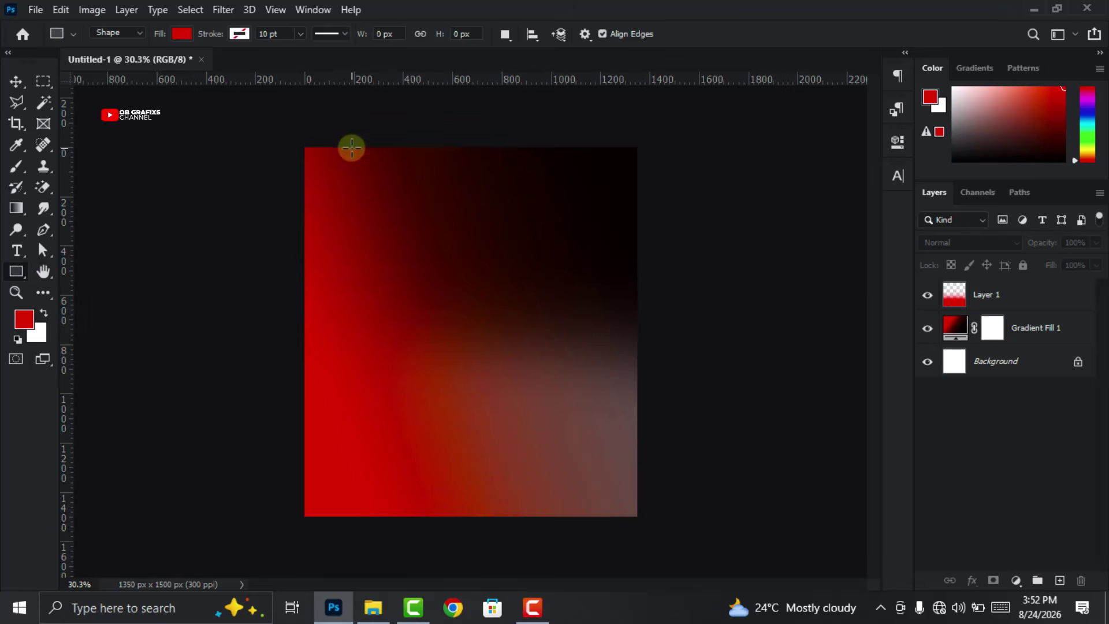
{"action": "left_click_drag", "start_coordinate": [344, 136], "coordinate": [348, 553]}
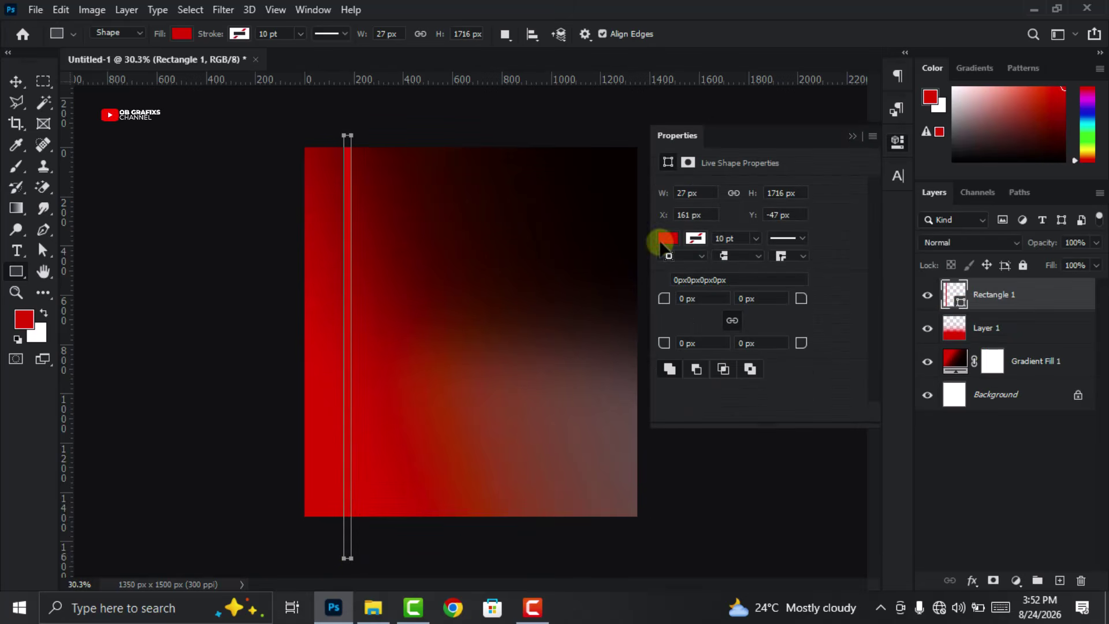
Set the narrow rectangle's fill colour to grey 5d5c5c
{"action": "left_click", "coordinate": [666, 239]}
{"action": "left_click", "coordinate": [870, 265]}
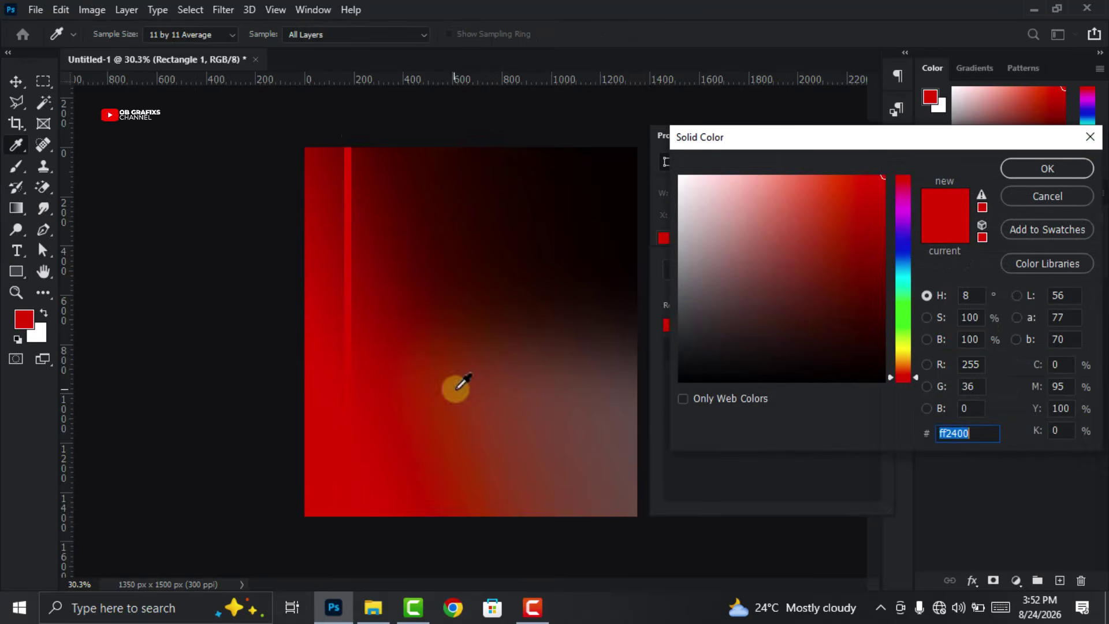
{"action": "left_click", "coordinate": [682, 318]}
{"action": "left_click_drag", "start_coordinate": [682, 312], "coordinate": [680, 307]}
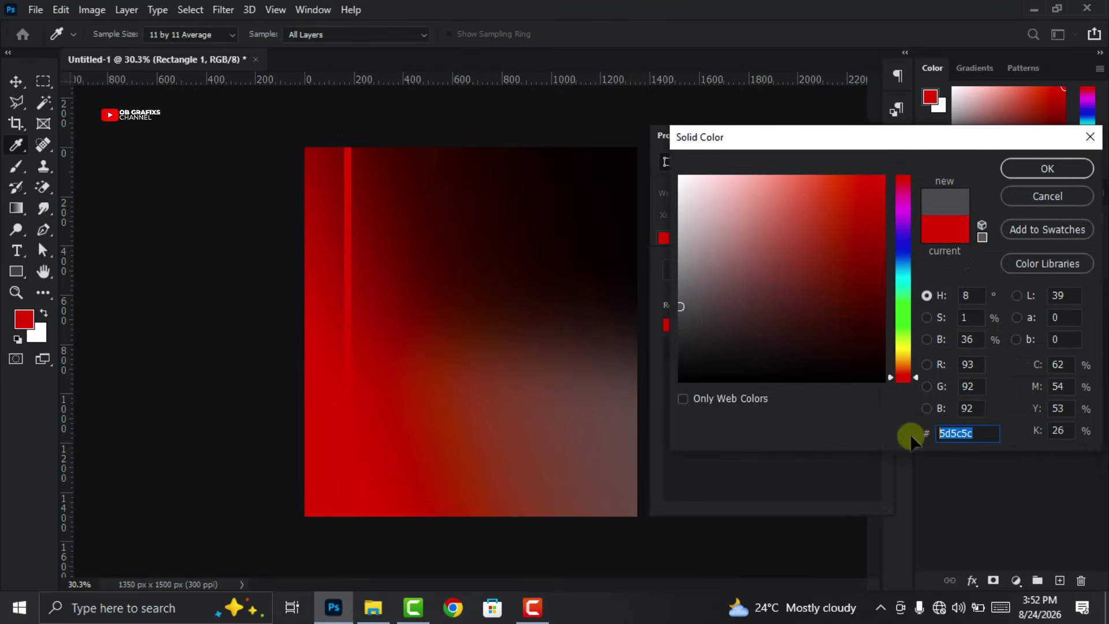
{"action": "left_click", "coordinate": [1016, 166]}
Stretch the grey rectangle downward to about 124.69% of its height and apply the transform
{"action": "key", "text": "v"}
{"action": "scroll", "coordinate": [490, 415], "scroll_direction": "down", "scroll_amount": 2}
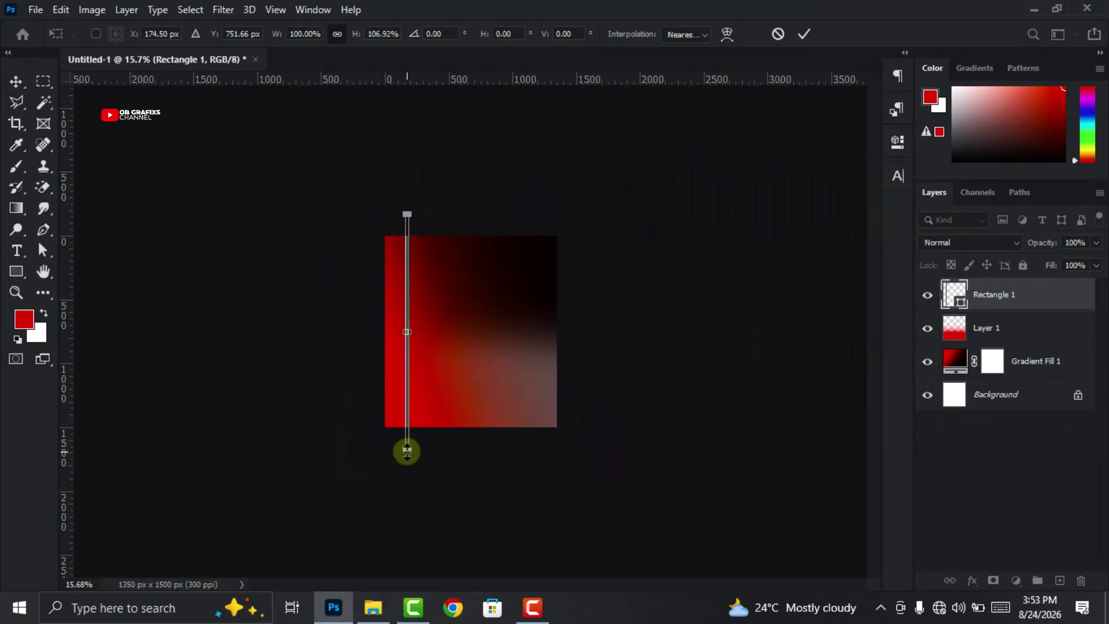
{"action": "left_click_drag", "start_coordinate": [406, 450], "coordinate": [407, 489]}
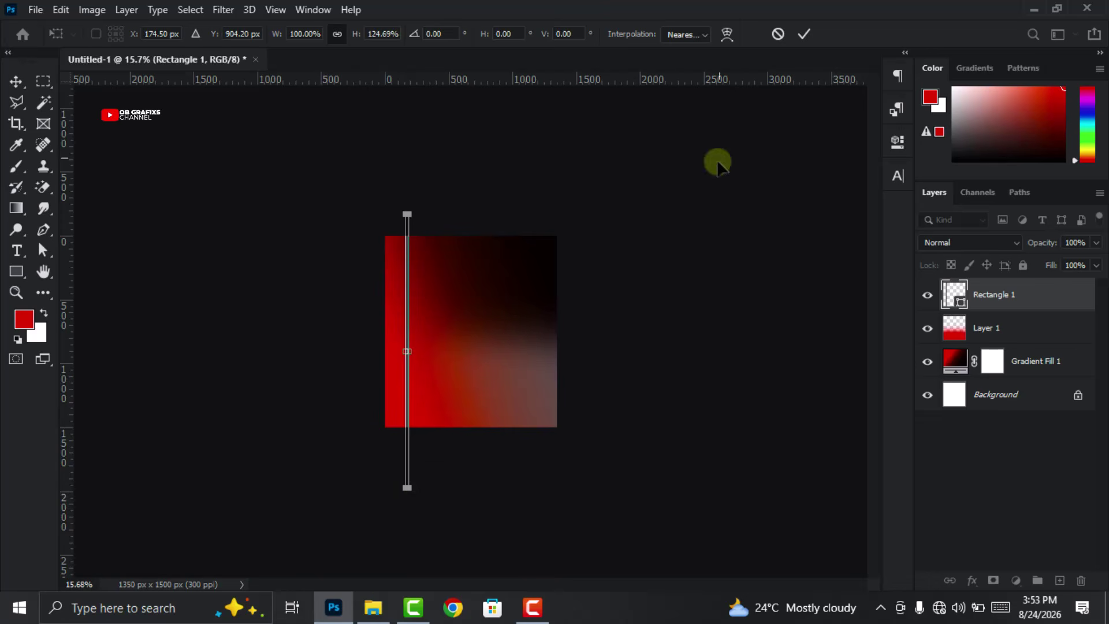
{"action": "left_click", "coordinate": [804, 36]}
Rotate the grey stripe diagonally, slanting down to the right, and place it across the canvas's lower-left corner
{"action": "scroll", "coordinate": [508, 358], "scroll_direction": "up", "scroll_amount": 2}
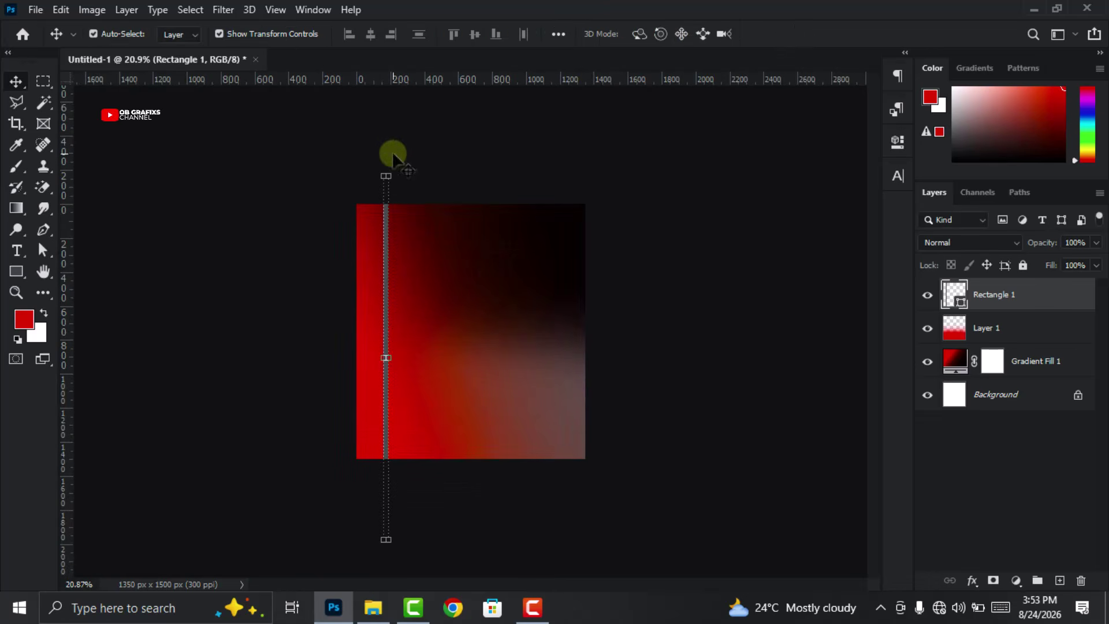
{"action": "left_click_drag", "start_coordinate": [387, 167], "coordinate": [281, 237]}
{"action": "left_click_drag", "start_coordinate": [421, 399], "coordinate": [396, 483]}
{"action": "left_click", "coordinate": [804, 34]}
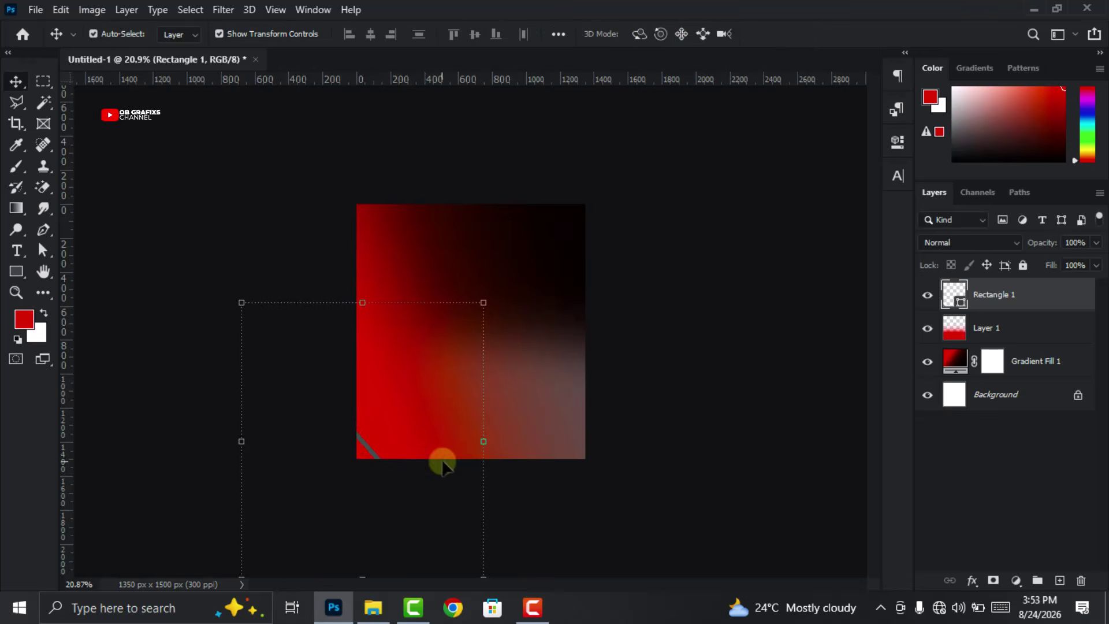
Duplicate the diagonal stripe three times, spacing the copies in parallel up and to the right to make four stripes
{"action": "scroll", "coordinate": [435, 462], "scroll_direction": "up", "scroll_amount": 1}
{"action": "left_click_drag", "start_coordinate": [435, 462], "coordinate": [362, 453]}
{"action": "scroll", "coordinate": [435, 505], "scroll_direction": "up", "scroll_amount": 1}
{"action": "scroll", "coordinate": [435, 506], "scroll_direction": "up", "scroll_amount": 1}
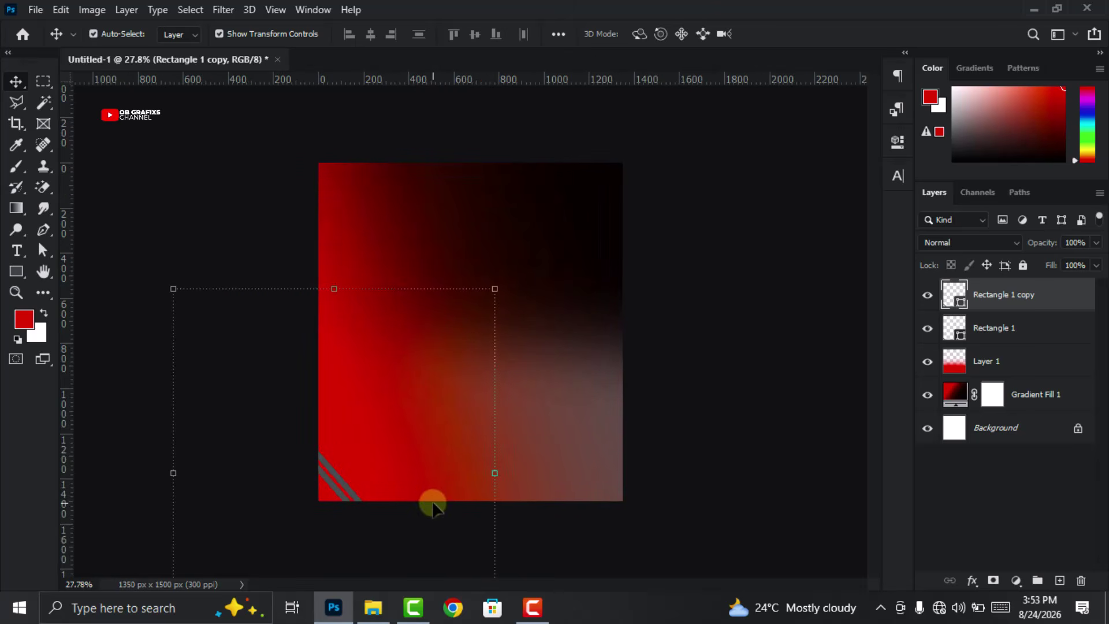
{"action": "left_click_drag", "start_coordinate": [435, 498], "coordinate": [361, 471]}
{"action": "key", "text": "ctrl+j"}
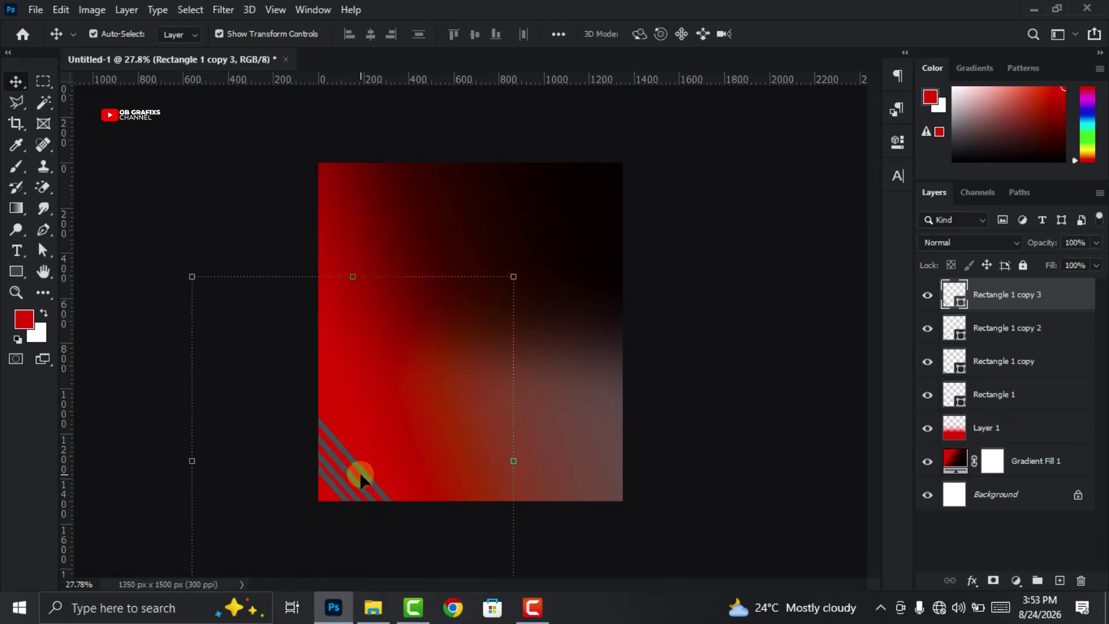
Duplicate the four stripes together and place the copies alongside them to continue the diagonal pattern
{"action": "left_click", "coordinate": [1014, 394]}
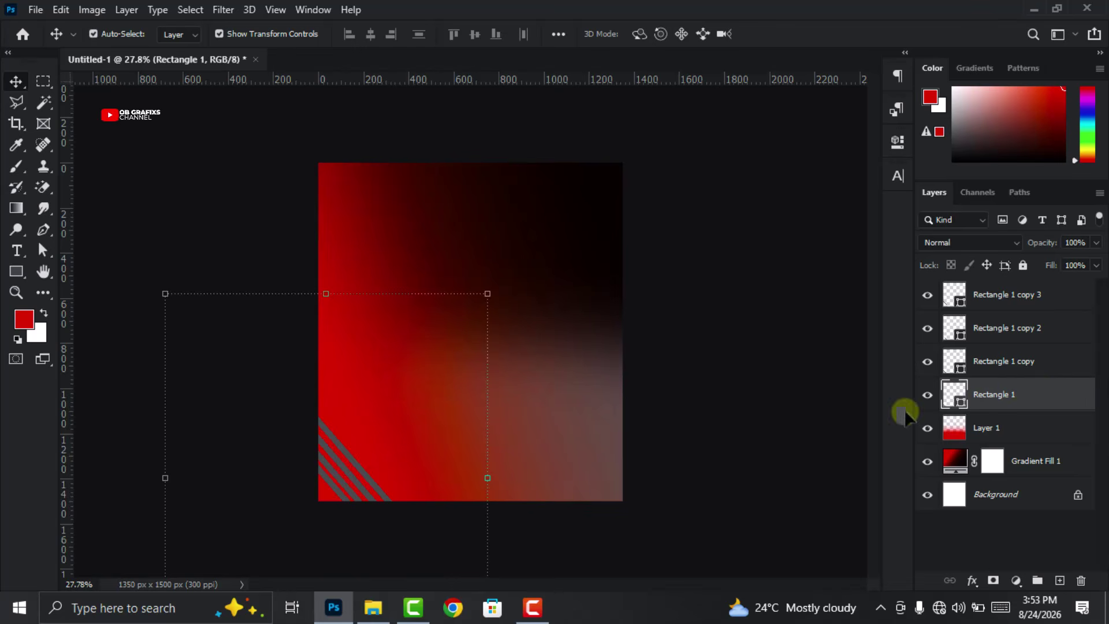
{"action": "left_click", "coordinate": [1042, 295], "text": "shift"}
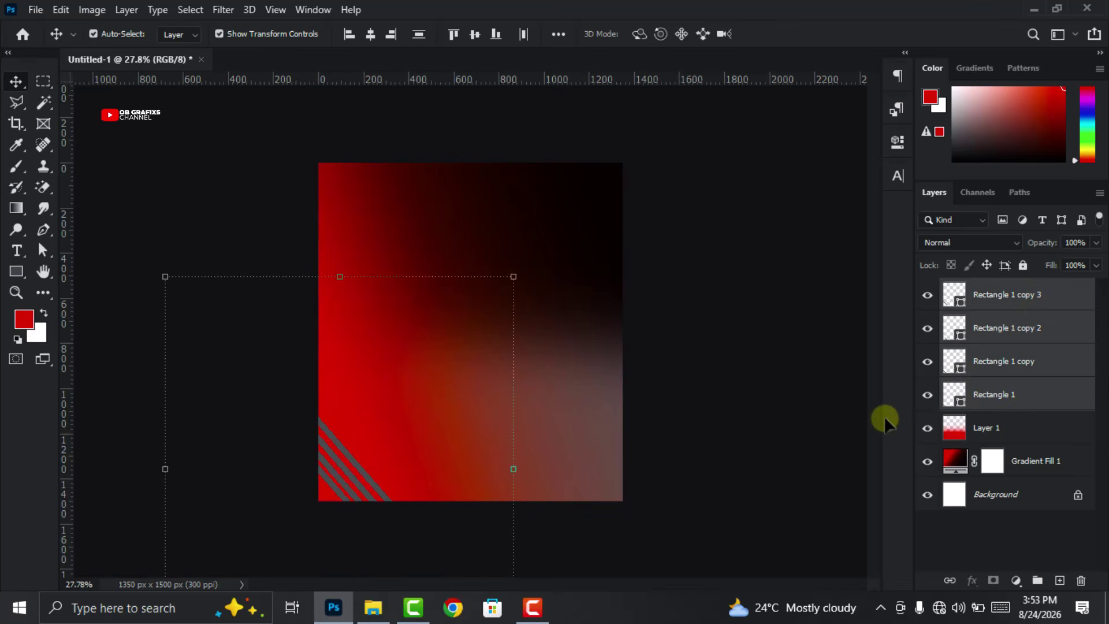
{"action": "key", "text": "ctrl+j"}
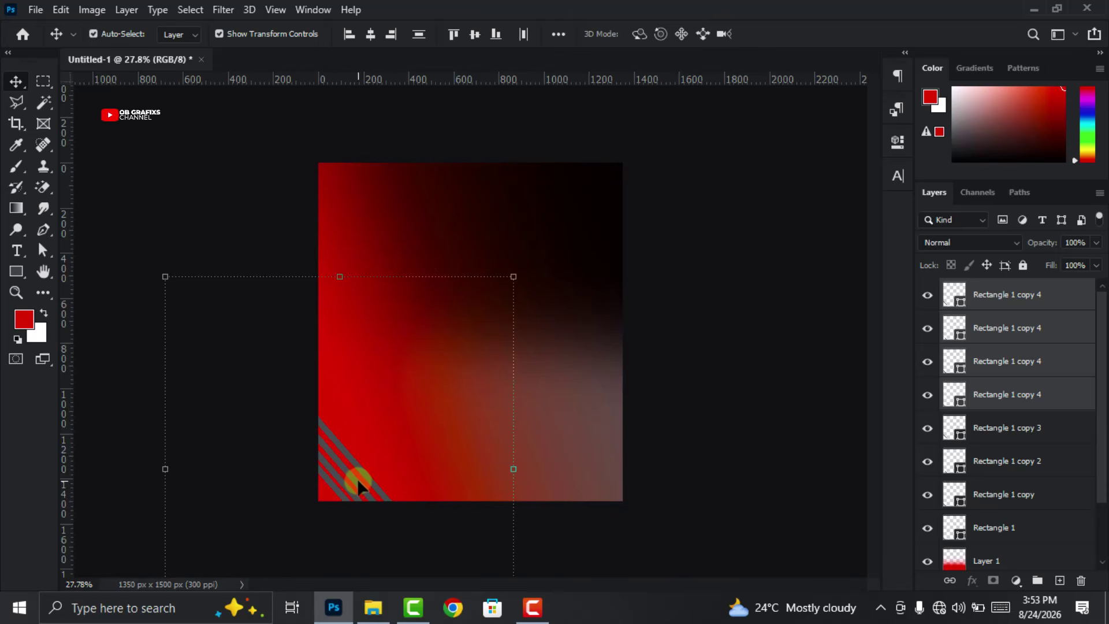
{"action": "left_click_drag", "start_coordinate": [357, 482], "coordinate": [384, 451]}
Duplicate all eight stripes and place the copies up and to the right, continuing the pattern toward the canvas centre
{"action": "key", "text": "ctrl+minus"}
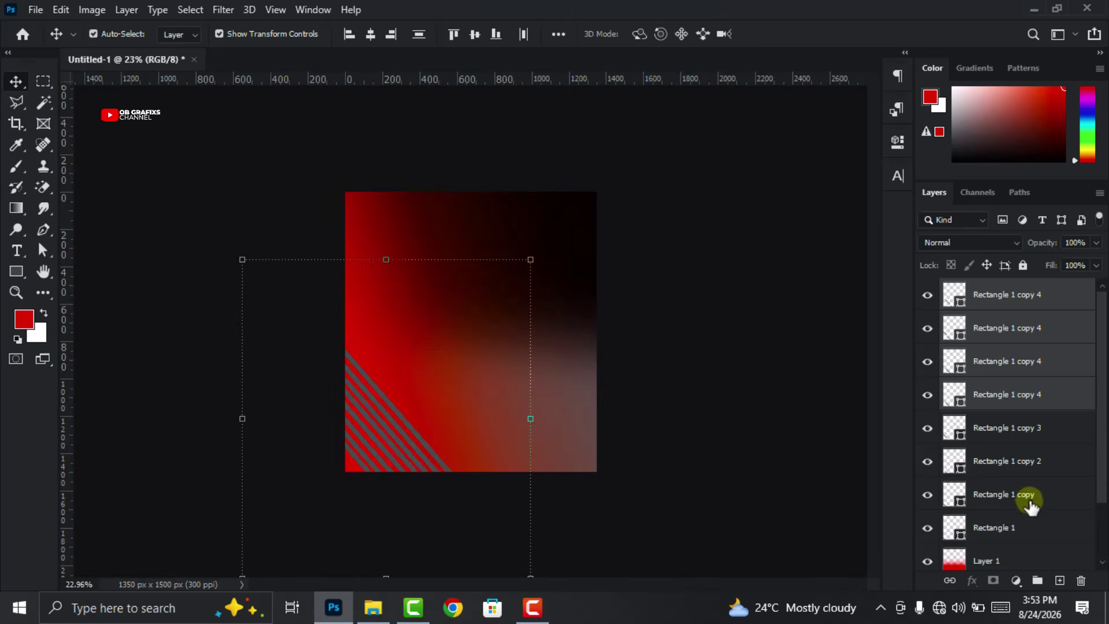
{"action": "left_click", "coordinate": [1008, 531]}
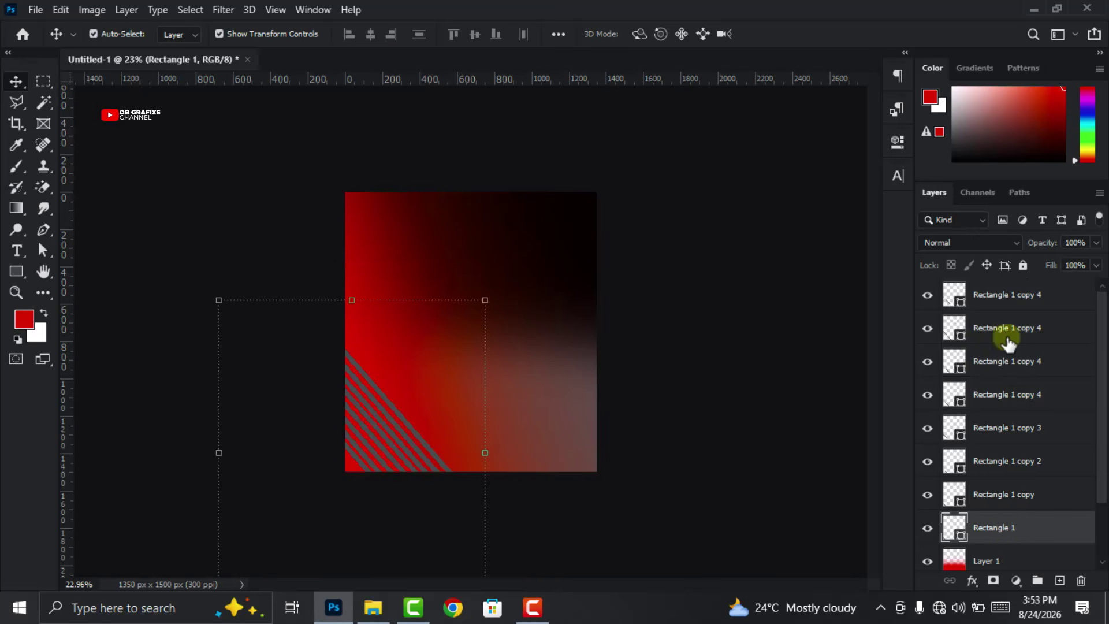
{"action": "left_click", "coordinate": [1005, 297], "text": "shift"}
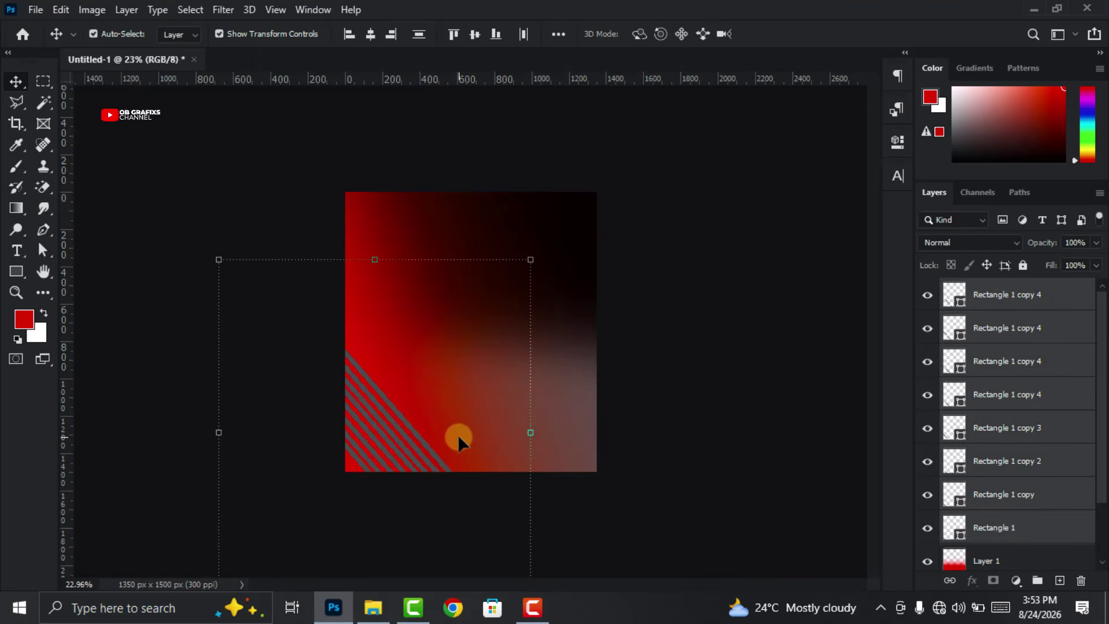
{"action": "key", "text": "ctrl+j"}
{"action": "key", "text": "ctrl+plus"}
{"action": "left_click_drag", "start_coordinate": [381, 446], "coordinate": [441, 384]}
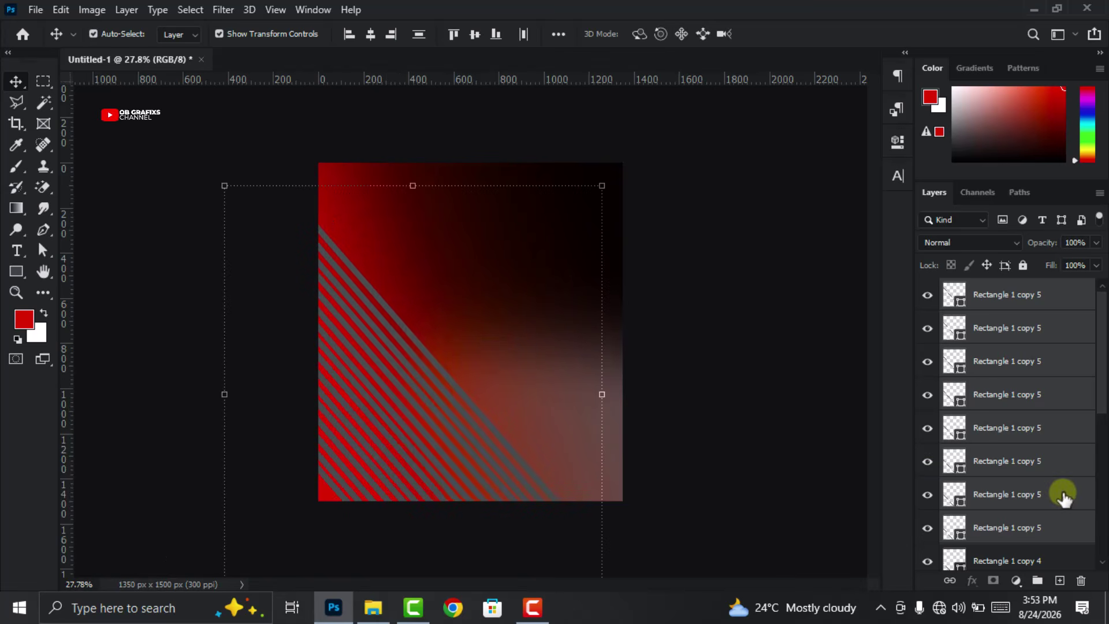
Duplicate all sixteen stripes and move the copies up and to the right so the pattern covers most of the canvas
{"action": "scroll", "coordinate": [1017, 529], "scroll_direction": "down", "scroll_amount": 5}
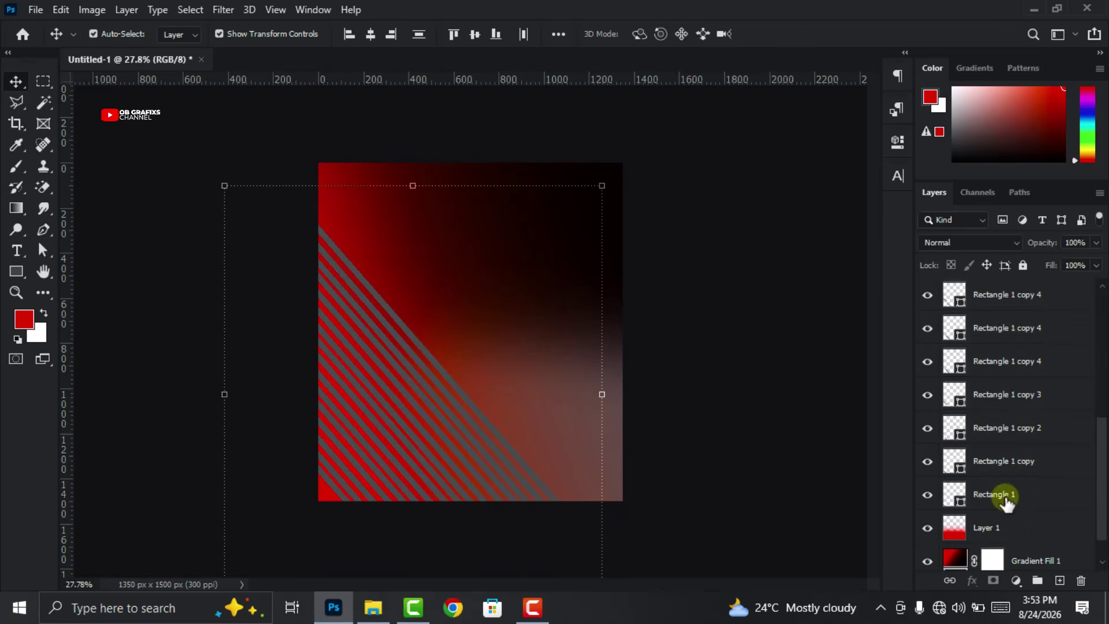
{"action": "left_click", "coordinate": [1005, 495]}
{"action": "scroll", "coordinate": [1005, 497], "scroll_direction": "up", "scroll_amount": 5}
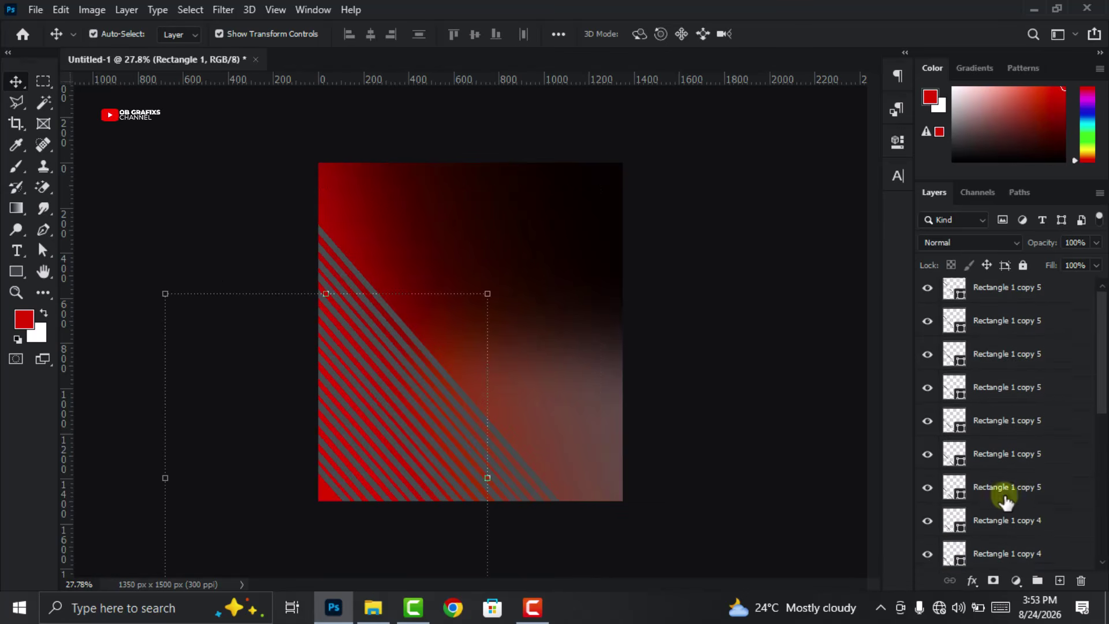
{"action": "left_click", "coordinate": [1014, 298], "text": "shift"}
{"action": "key", "text": "ctrl+j"}
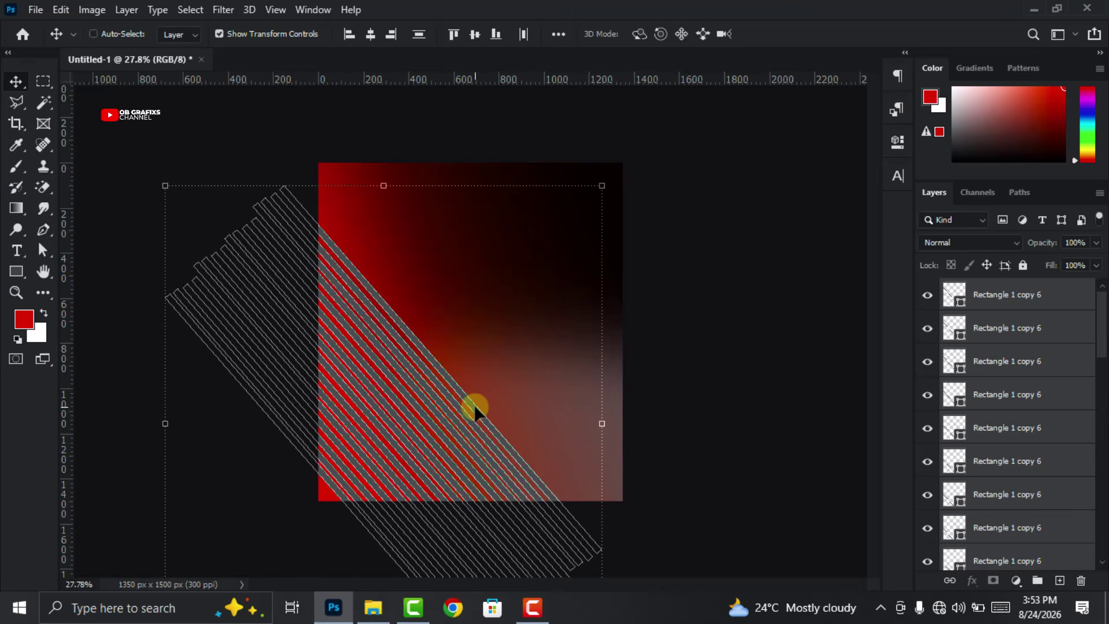
{"action": "left_click_drag", "start_coordinate": [475, 409], "coordinate": [594, 291]}
Duplicate the four uppermost stripes twice, placing each set further toward the canvas's upper-right corner, then deselect
{"action": "left_click", "coordinate": [595, 292]}
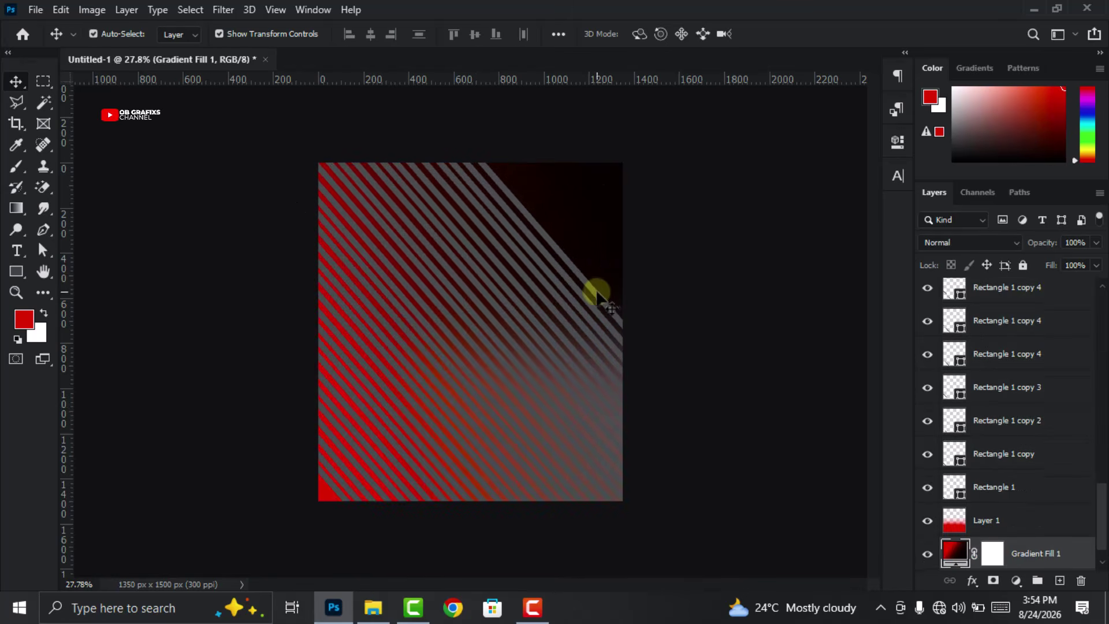
{"action": "left_click", "coordinate": [594, 292]}
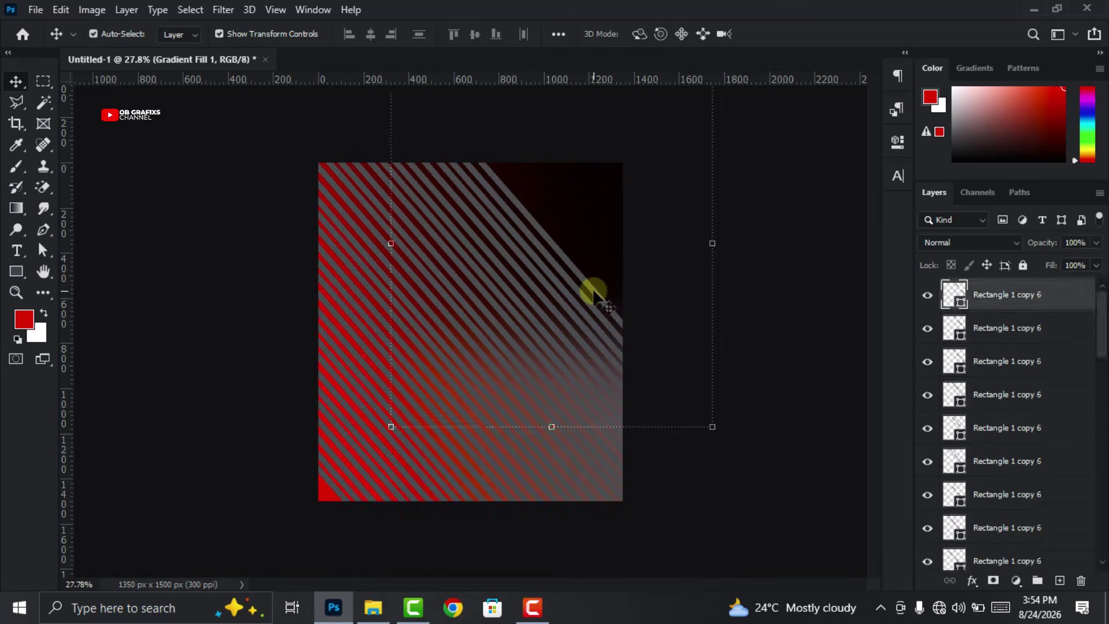
{"action": "left_click", "coordinate": [1017, 363]}
{"action": "left_click", "coordinate": [1015, 395], "text": "shift"}
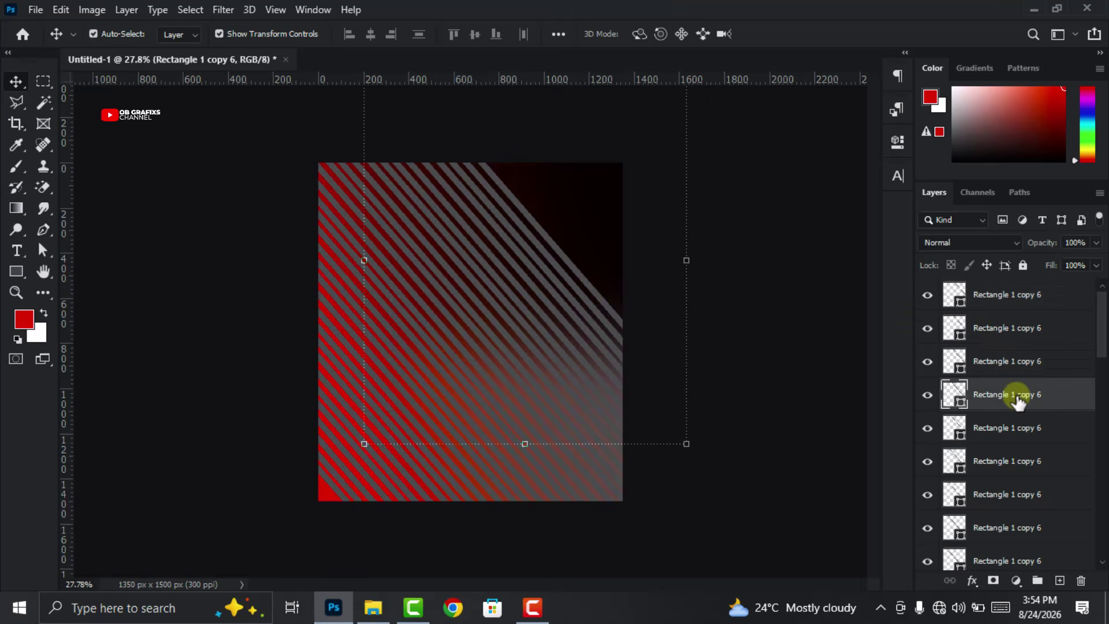
{"action": "left_click", "coordinate": [1017, 298], "text": "shift"}
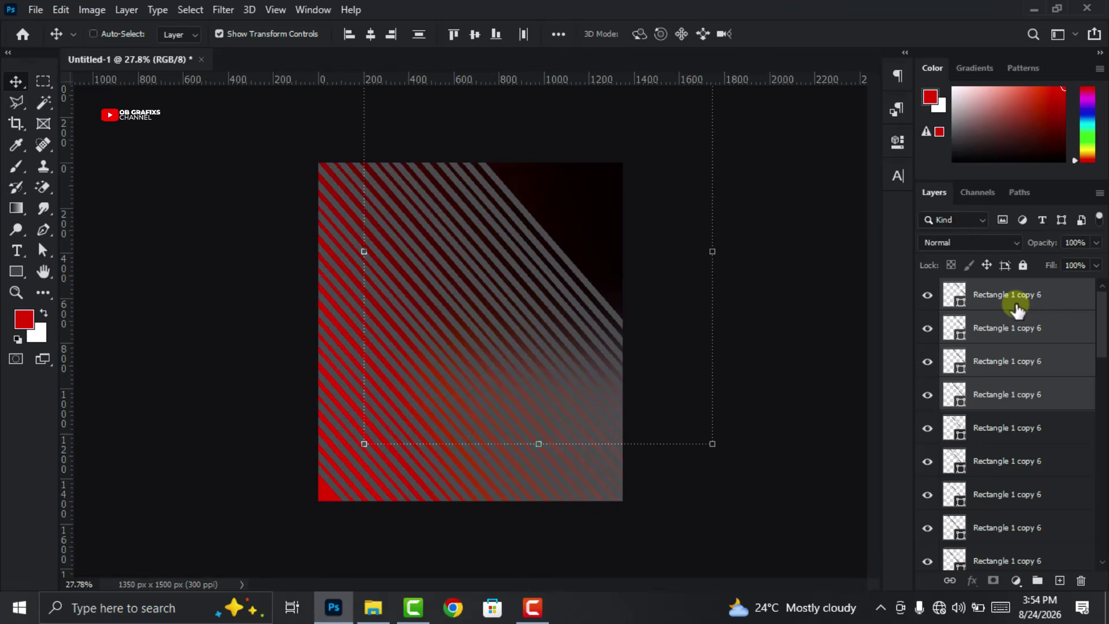
{"action": "key", "text": "ctrl+j"}
{"action": "left_click_drag", "start_coordinate": [585, 283], "coordinate": [644, 226]}
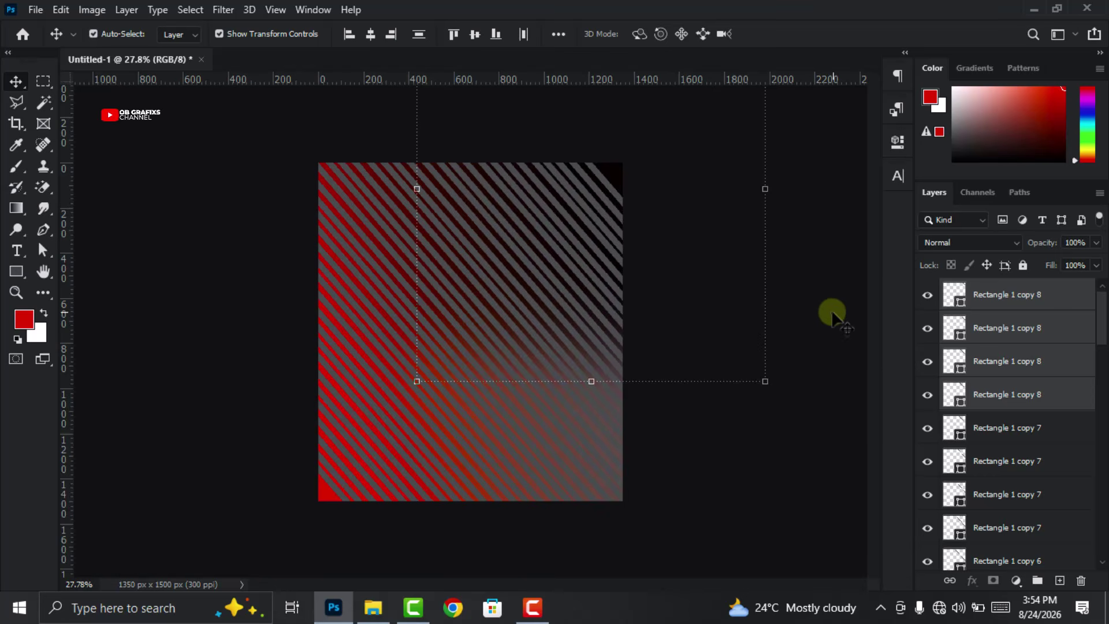
{"action": "left_click", "coordinate": [819, 319]}
Select all the stripe layers from Rectangle 1 to the topmost copy and convert them to one smart object
{"action": "scroll", "coordinate": [1044, 511], "scroll_direction": "down", "scroll_amount": 10}
{"action": "scroll", "coordinate": [769, 424], "scroll_direction": "up", "scroll_amount": 1}
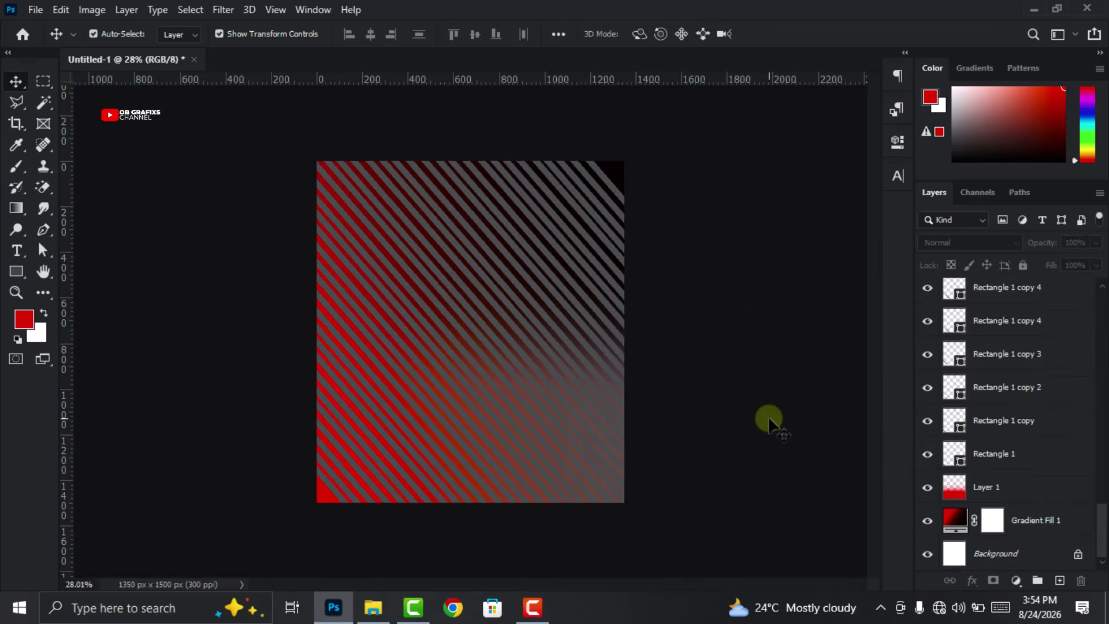
{"action": "left_click", "coordinate": [1026, 455]}
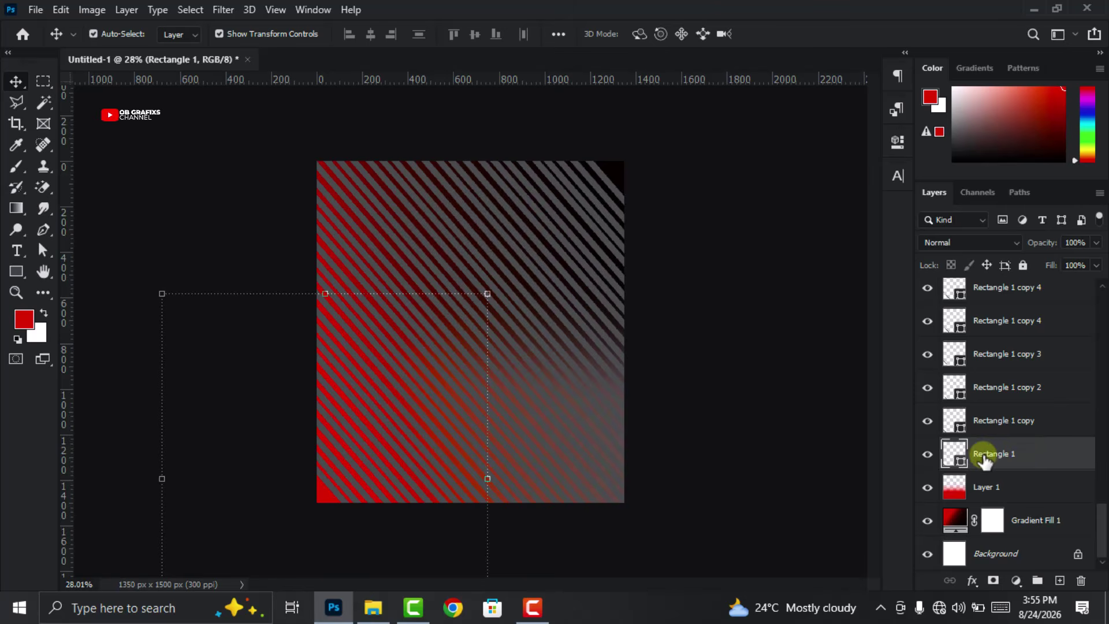
{"action": "scroll", "coordinate": [1004, 451], "scroll_direction": "up", "scroll_amount": 8}
{"action": "left_click", "coordinate": [1028, 296], "text": "shift"}
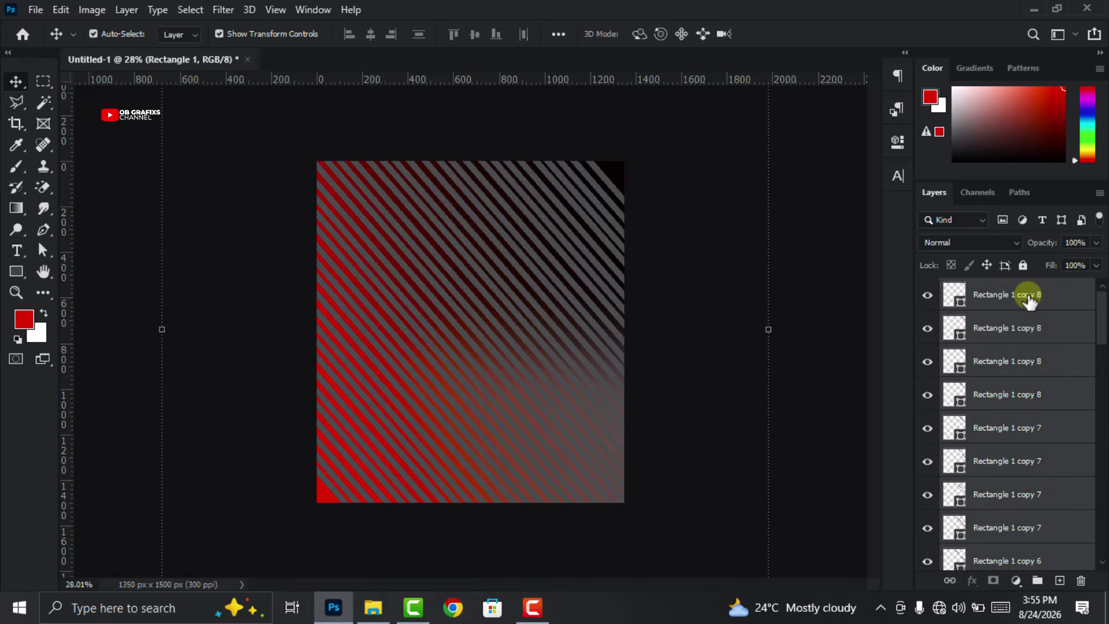
{"action": "right_click", "coordinate": [1009, 342]}
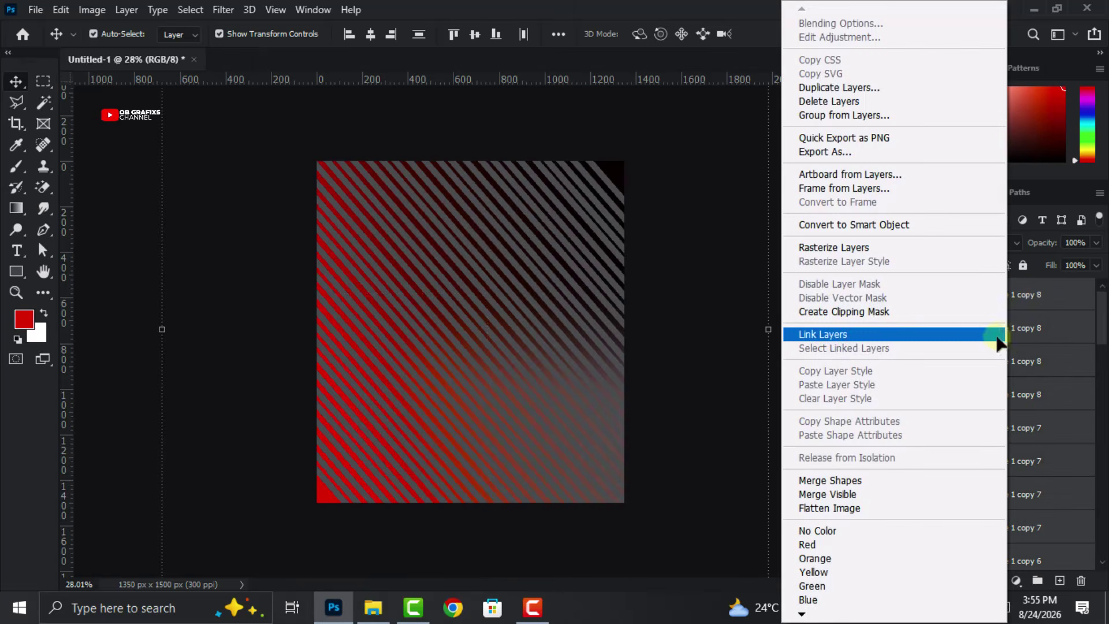
{"action": "left_click", "coordinate": [879, 224]}
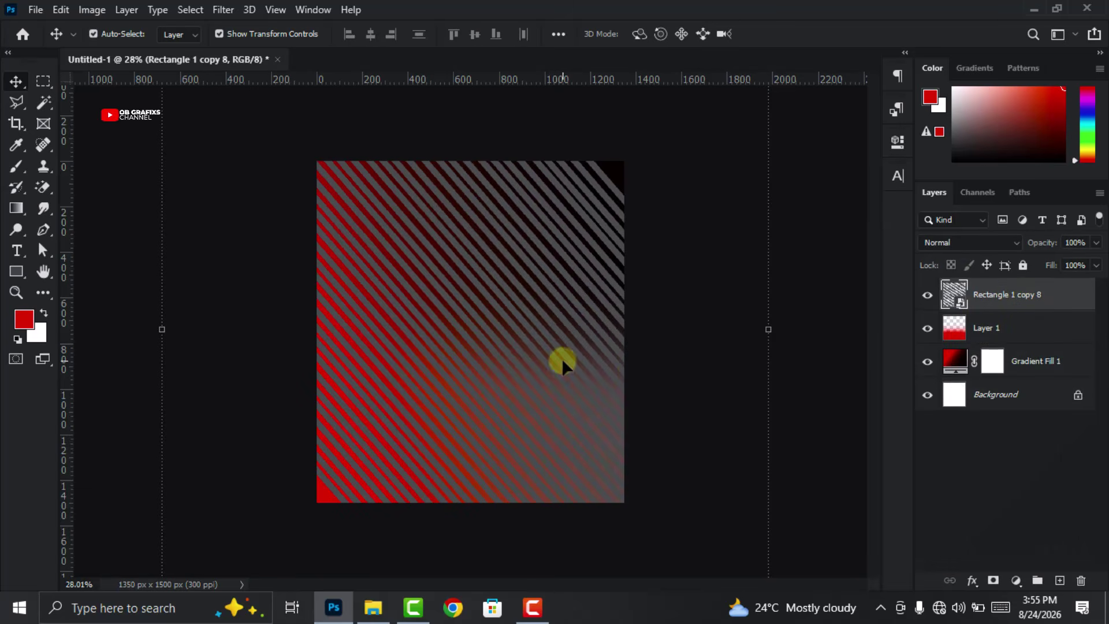
Open the stripe smart object in the Liquify filter and check the brush's size, pressure and density settings
{"action": "left_click", "coordinate": [222, 10]}
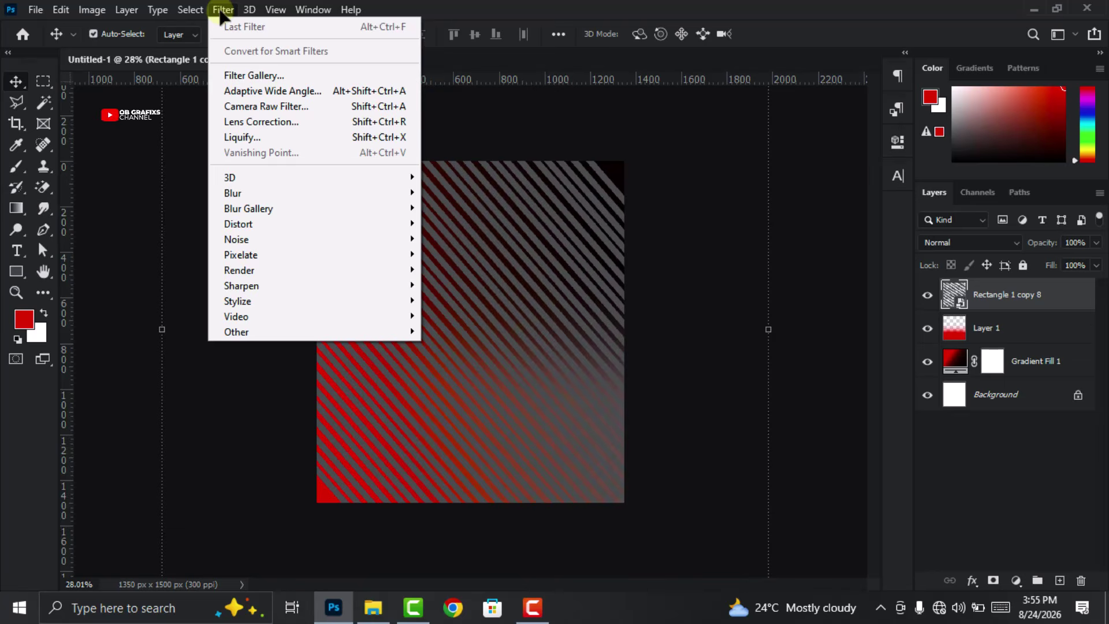
{"action": "left_click", "coordinate": [249, 138]}
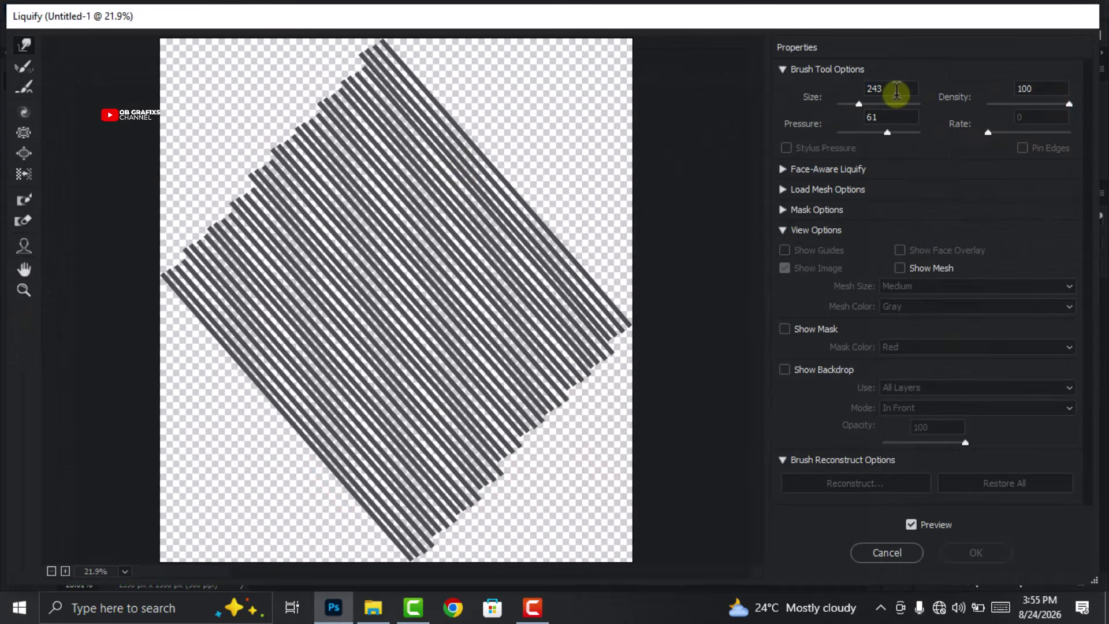
{"action": "left_click", "coordinate": [897, 91]}
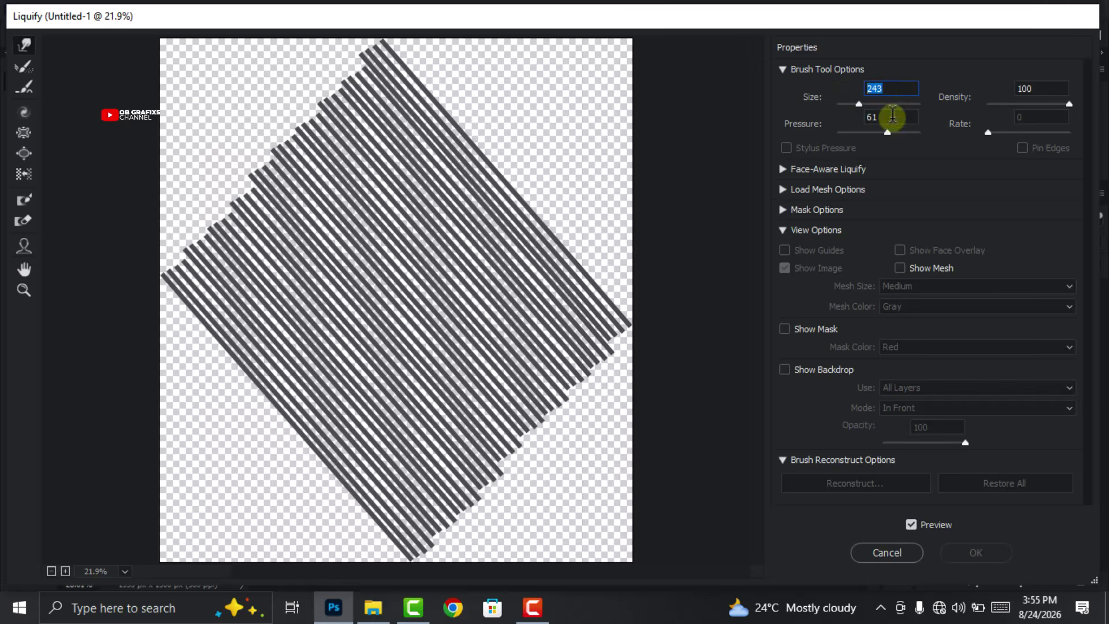
{"action": "left_click_drag", "start_coordinate": [893, 117], "coordinate": [845, 122]}
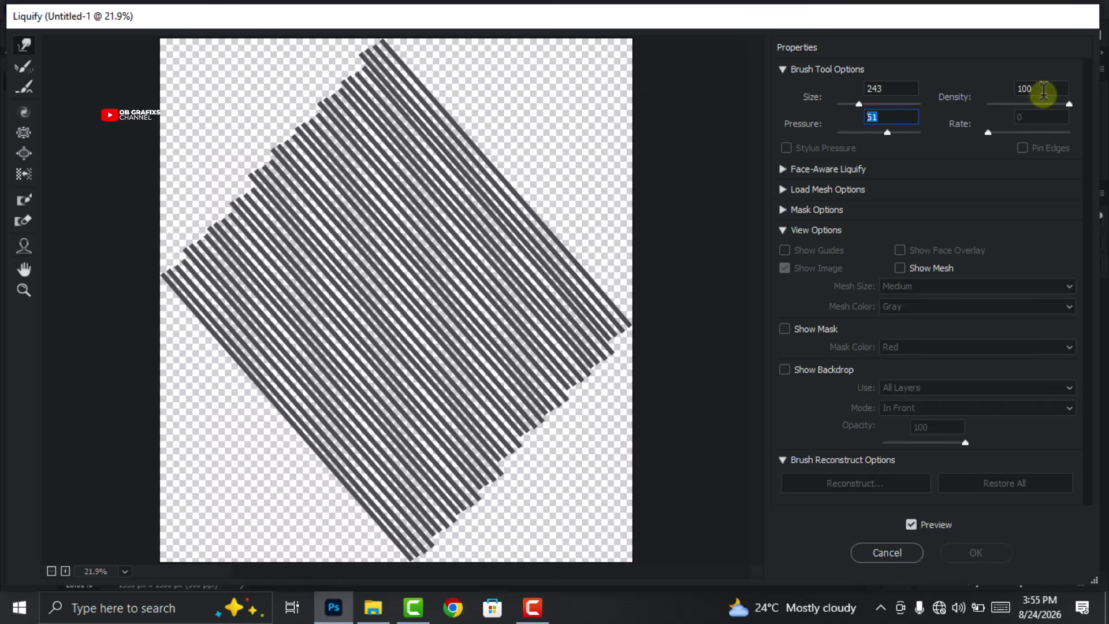
{"action": "left_click_drag", "start_coordinate": [1044, 88], "coordinate": [985, 93]}
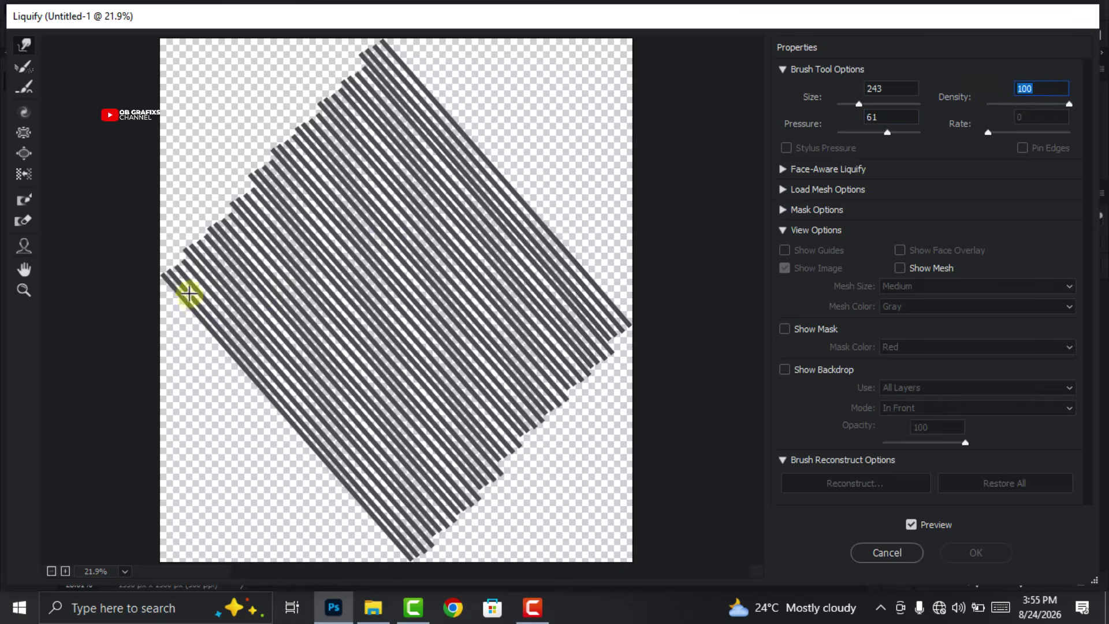
Push the stripes into flowing waves with Forward Warp strokes across the whole pattern and apply the Liquify filter
{"action": "mouse_move", "coordinate": [168, 301]}
{"action": "left_mouse_down"}
{"action": "mouse_move", "coordinate": [383, 141]}
{"action": "mouse_move", "coordinate": [433, 74]}
{"action": "mouse_move", "coordinate": [173, 329]}
{"action": "mouse_move", "coordinate": [193, 355]}
{"action": "mouse_move", "coordinate": [206, 363]}
{"action": "mouse_move", "coordinate": [425, 203]}
{"action": "mouse_move", "coordinate": [488, 130]}
{"action": "mouse_move", "coordinate": [503, 168]}
{"action": "mouse_move", "coordinate": [444, 231]}
{"action": "mouse_move", "coordinate": [227, 372]}
{"action": "mouse_move", "coordinate": [254, 411]}
{"action": "left_mouse_up"}
{"action": "mouse_move", "coordinate": [406, 283]}
{"action": "left_mouse_down"}
{"action": "mouse_move", "coordinate": [559, 227]}
{"action": "mouse_move", "coordinate": [442, 320]}
{"action": "mouse_move", "coordinate": [240, 426]}
{"action": "left_mouse_up"}
{"action": "mouse_move", "coordinate": [326, 429]}
{"action": "left_mouse_down"}
{"action": "mouse_move", "coordinate": [517, 317]}
{"action": "mouse_move", "coordinate": [579, 232]}
{"action": "mouse_move", "coordinate": [586, 266]}
{"action": "mouse_move", "coordinate": [603, 265]}
{"action": "mouse_move", "coordinate": [510, 374]}
{"action": "mouse_move", "coordinate": [309, 477]}
{"action": "left_mouse_up"}
{"action": "mouse_move", "coordinate": [345, 512]}
{"action": "left_mouse_down"}
{"action": "mouse_move", "coordinate": [474, 435]}
{"action": "mouse_move", "coordinate": [620, 287]}
{"action": "mouse_move", "coordinate": [634, 309]}
{"action": "left_mouse_up"}
{"action": "mouse_move", "coordinate": [416, 100]}
{"action": "left_mouse_down"}
{"action": "mouse_move", "coordinate": [398, 45]}
{"action": "mouse_move", "coordinate": [358, 105]}
{"action": "mouse_move", "coordinate": [134, 309]}
{"action": "left_mouse_up"}
{"action": "left_click_drag", "start_coordinate": [426, 557], "coordinate": [367, 548]}
{"action": "mouse_move", "coordinate": [565, 411]}
{"action": "left_mouse_down"}
{"action": "mouse_move", "coordinate": [458, 513]}
{"action": "mouse_move", "coordinate": [380, 547]}
{"action": "mouse_move", "coordinate": [572, 391]}
{"action": "mouse_move", "coordinate": [620, 327]}
{"action": "left_mouse_up"}
{"action": "left_click", "coordinate": [989, 553]}
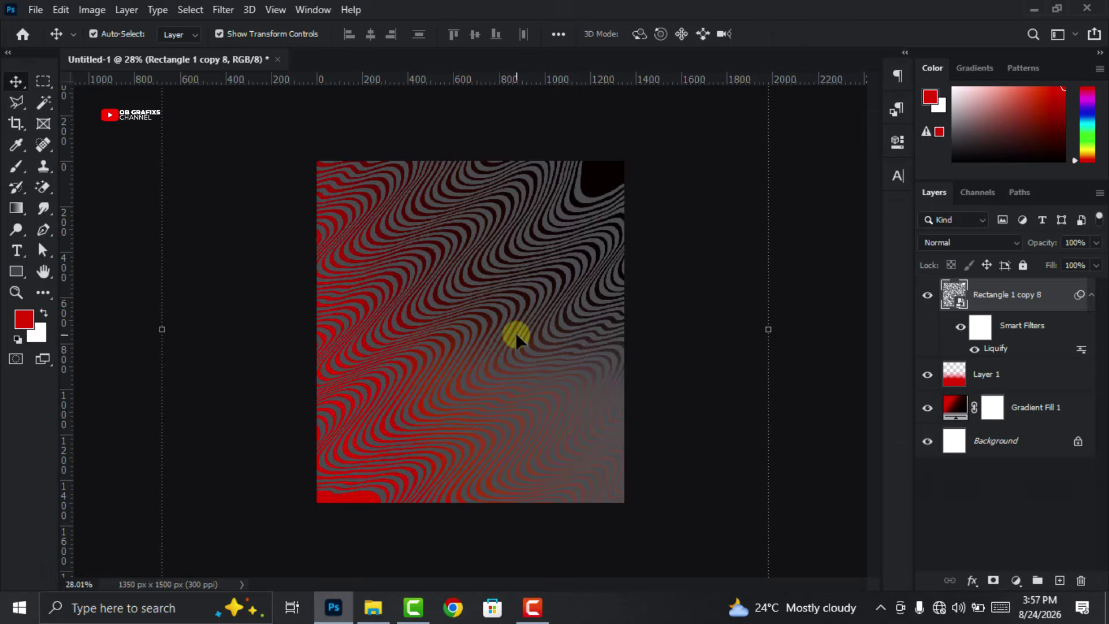
Set the liquified stripe layer's opacity to 50% and its blend mode to Darken, then deselect it
{"action": "scroll", "coordinate": [515, 338], "scroll_direction": "down", "scroll_amount": 2}
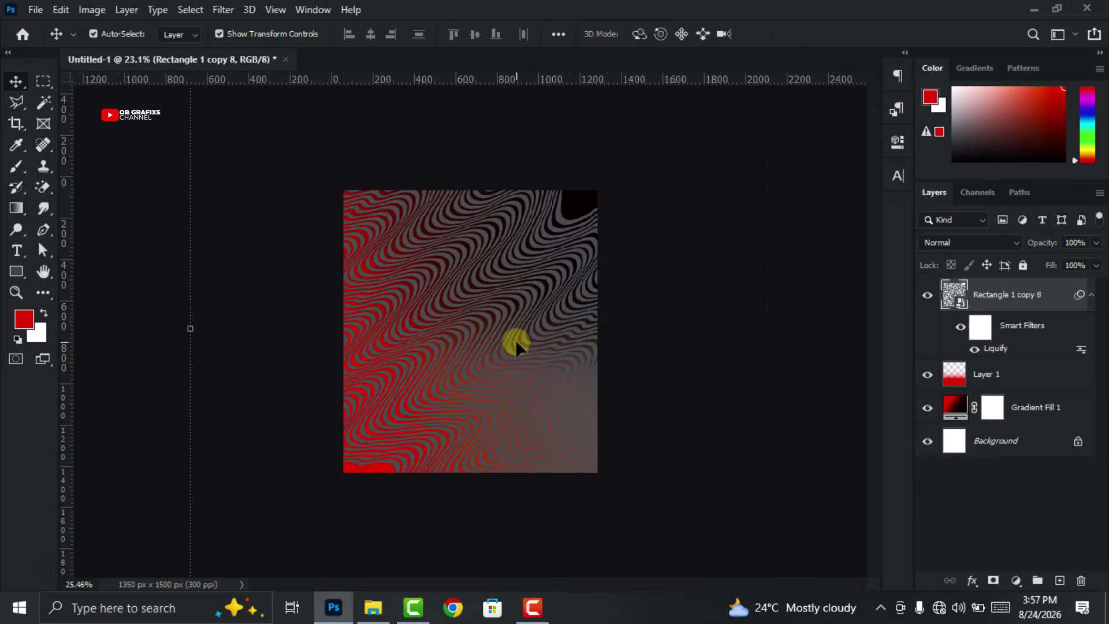
{"action": "scroll", "coordinate": [515, 340], "scroll_direction": "up", "scroll_amount": 1}
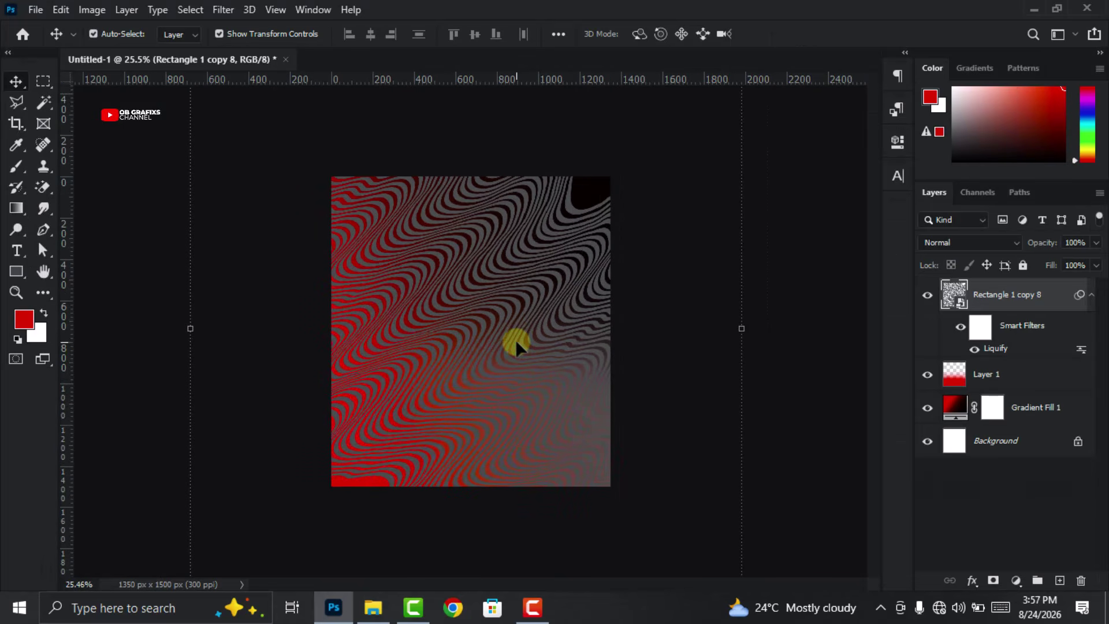
{"action": "left_click", "coordinate": [1078, 241]}
{"action": "type", "text": "50"}
{"action": "key", "text": "Return"}
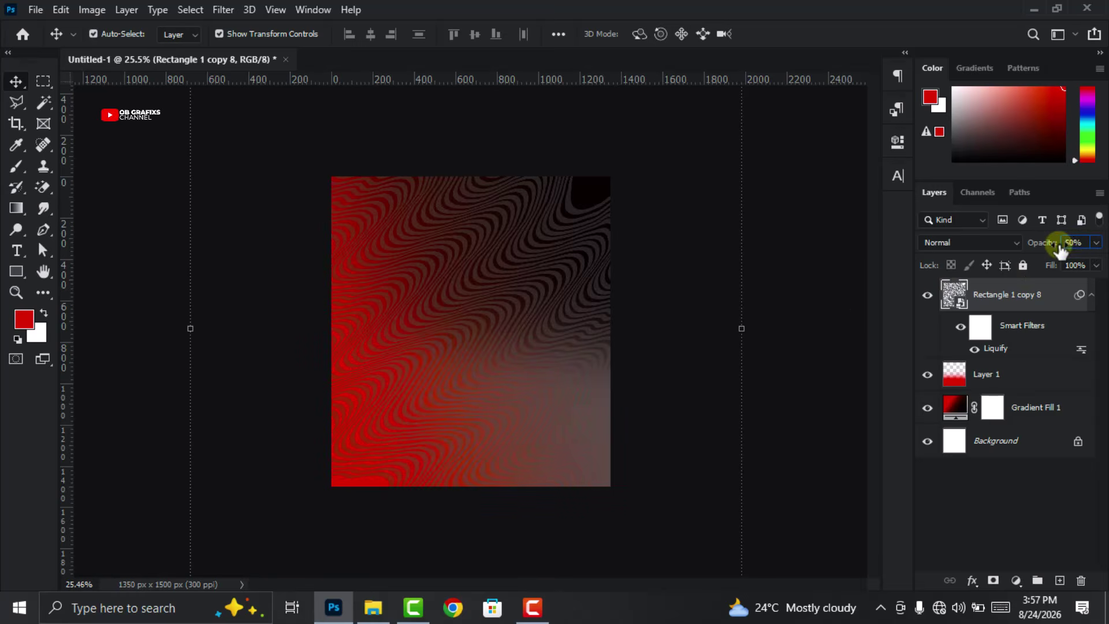
{"action": "left_click", "coordinate": [993, 240]}
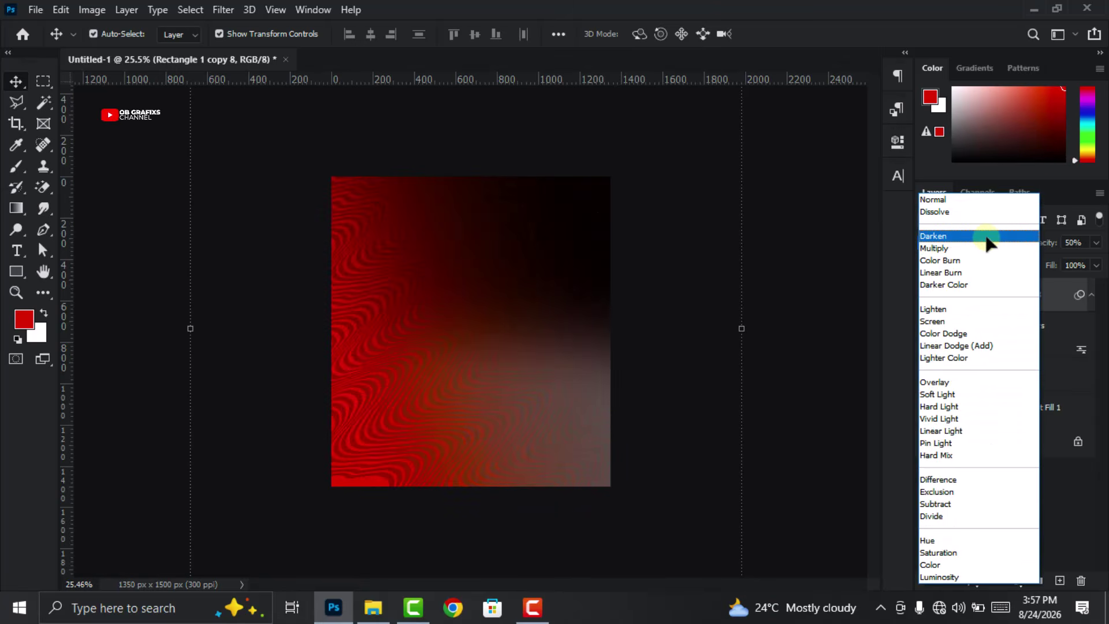
{"action": "left_click", "coordinate": [986, 237]}
{"action": "left_click", "coordinate": [793, 279]}
{"action": "scroll", "coordinate": [809, 270], "scroll_direction": "up", "scroll_amount": 1}
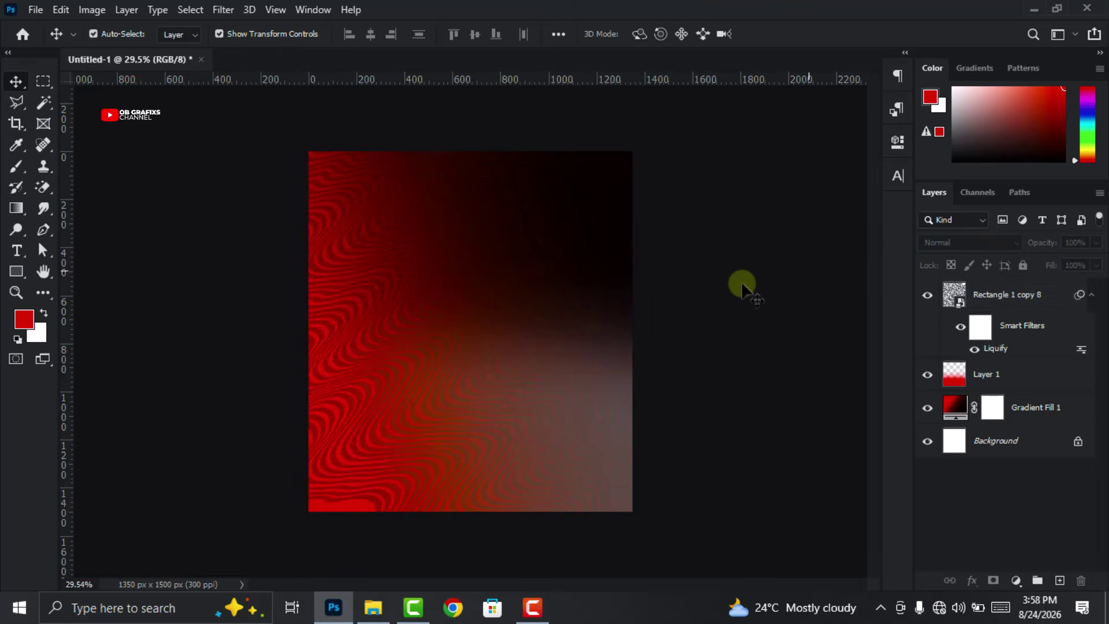
Hide and show the wavy stripe layer to compare the design with and without it
{"action": "left_click", "coordinate": [998, 302]}
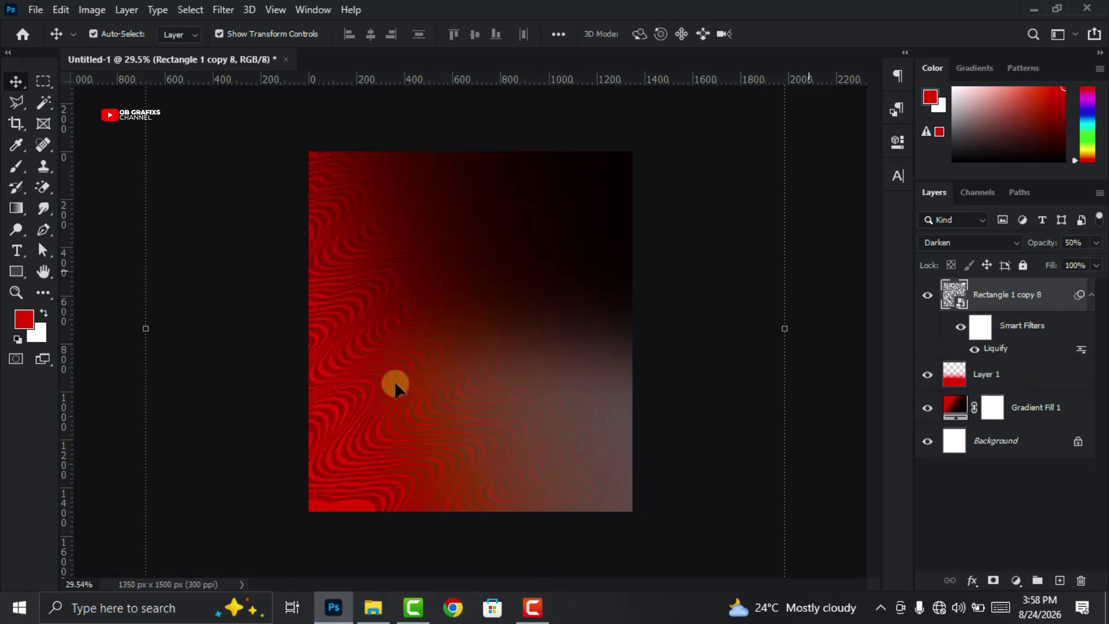
{"action": "left_click", "coordinate": [927, 295]}
{"action": "left_click", "coordinate": [928, 295]}
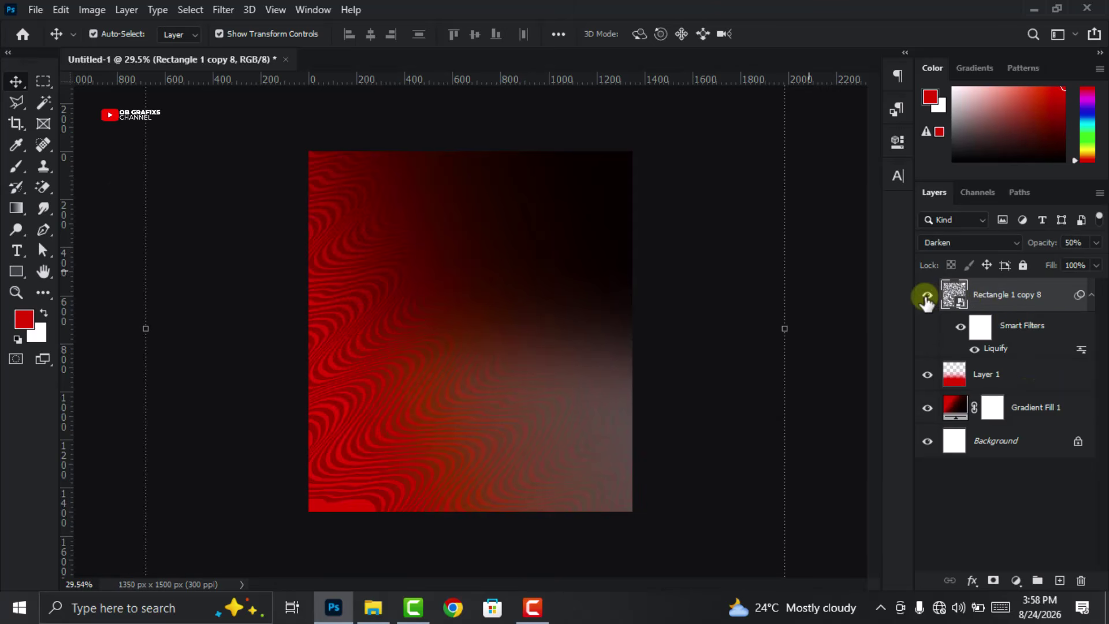
{"action": "scroll", "coordinate": [571, 323], "scroll_direction": "up", "scroll_amount": 1}
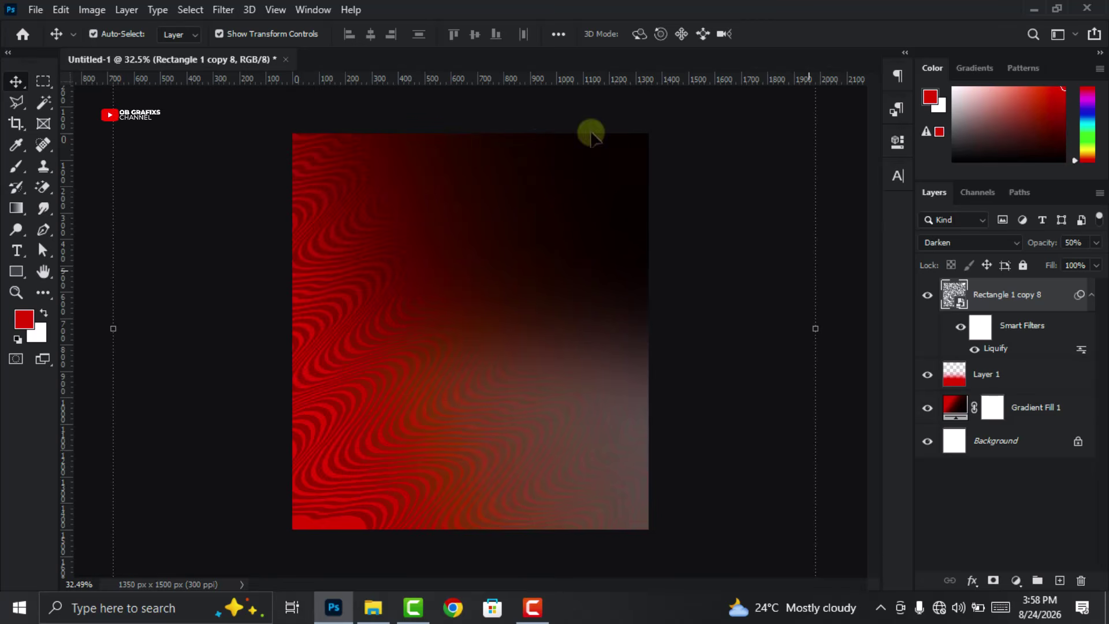
{"action": "double_click", "coordinate": [957, 408]}
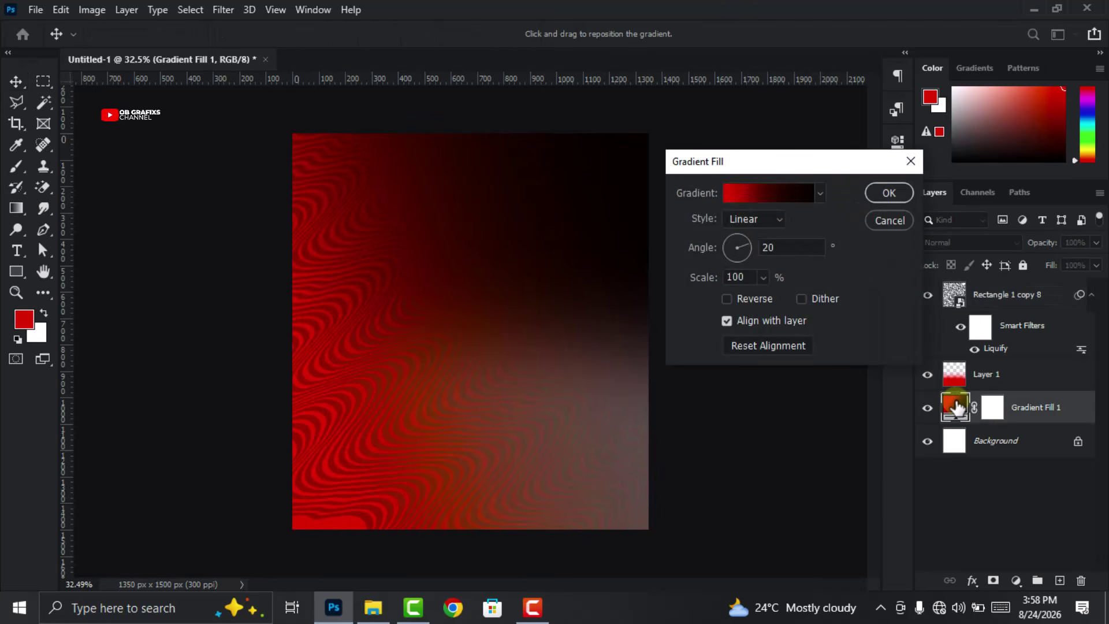
{"action": "left_click", "coordinate": [740, 250]}
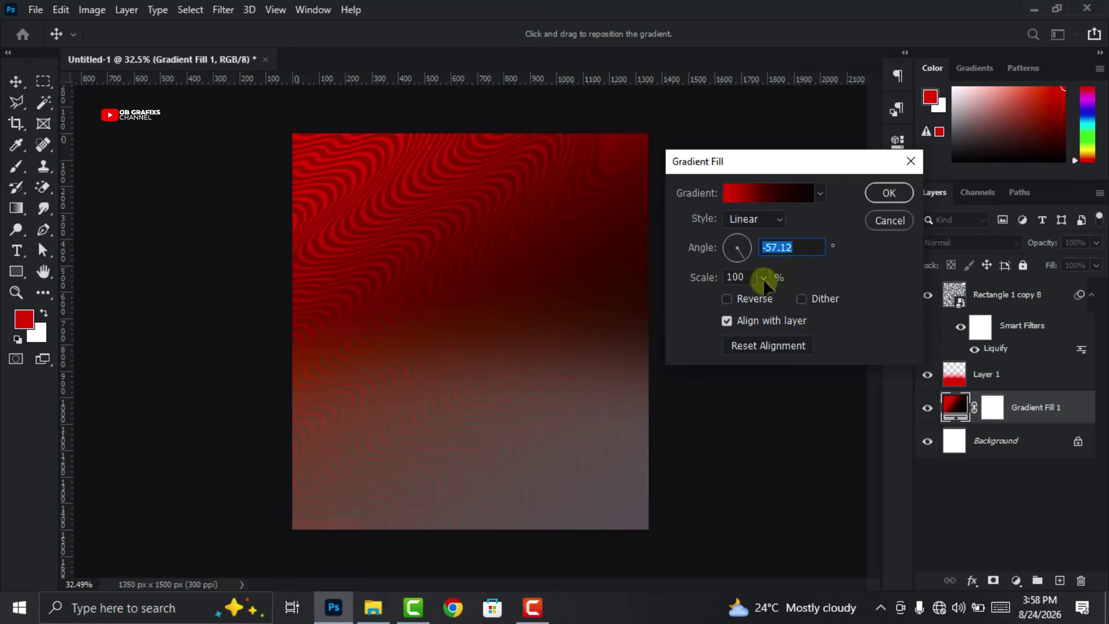
{"action": "left_click", "coordinate": [726, 248]}
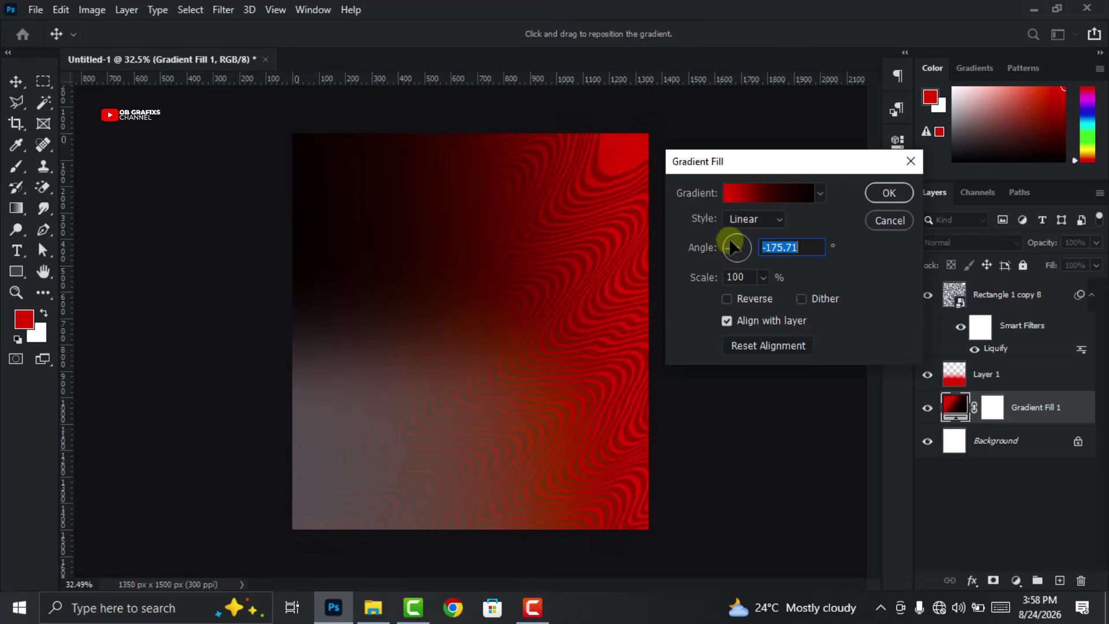
{"action": "left_click", "coordinate": [730, 238]}
{"action": "left_click", "coordinate": [731, 247]}
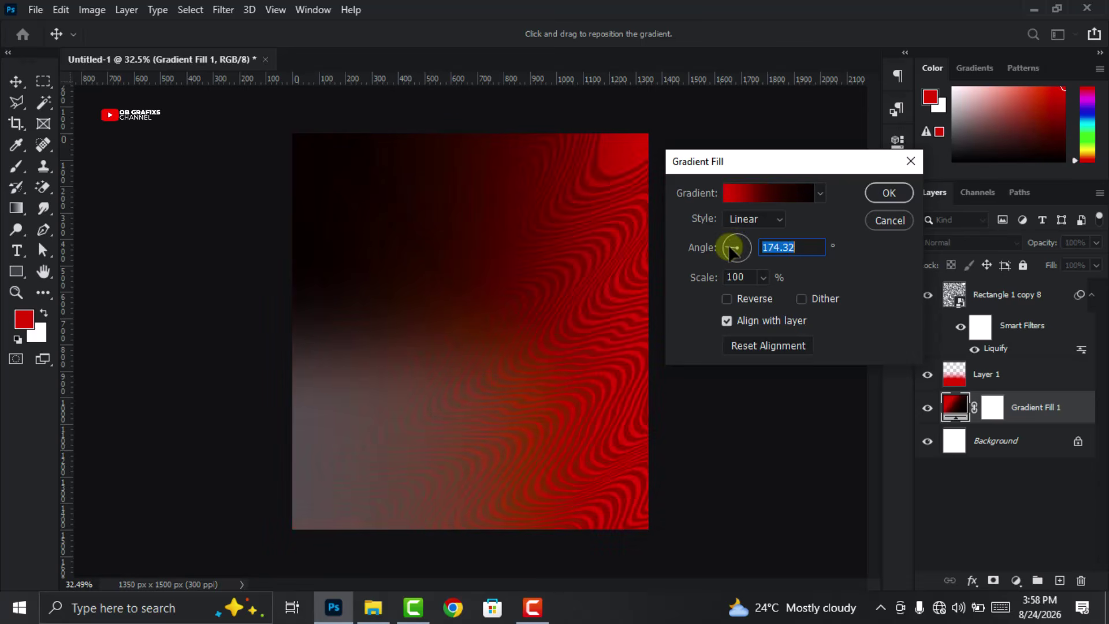
{"action": "left_click", "coordinate": [733, 250]}
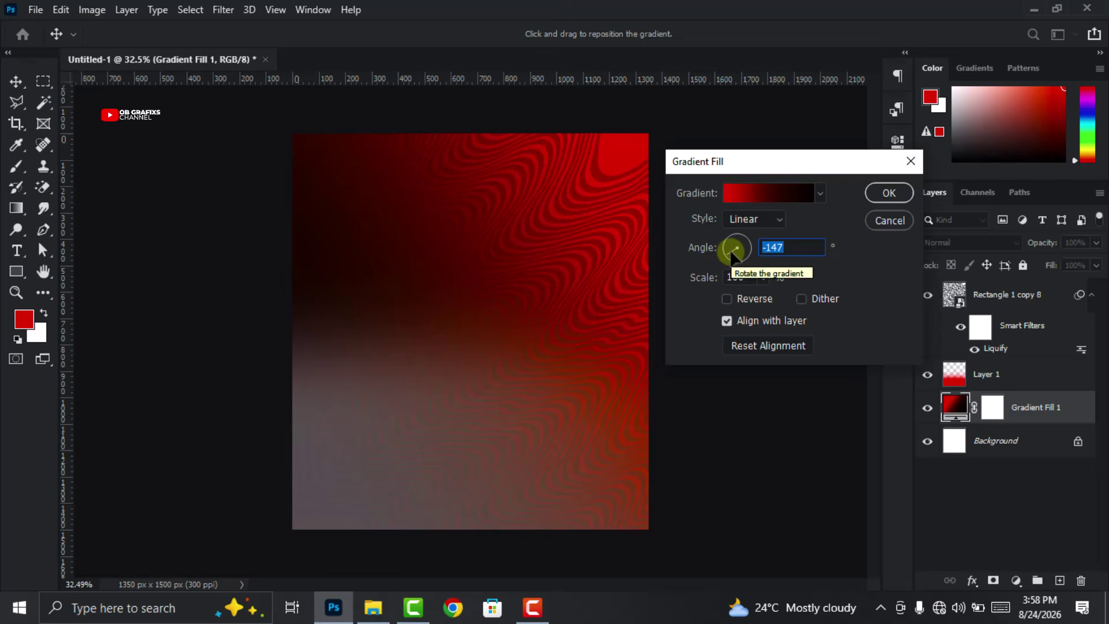
{"action": "left_click", "coordinate": [733, 255]}
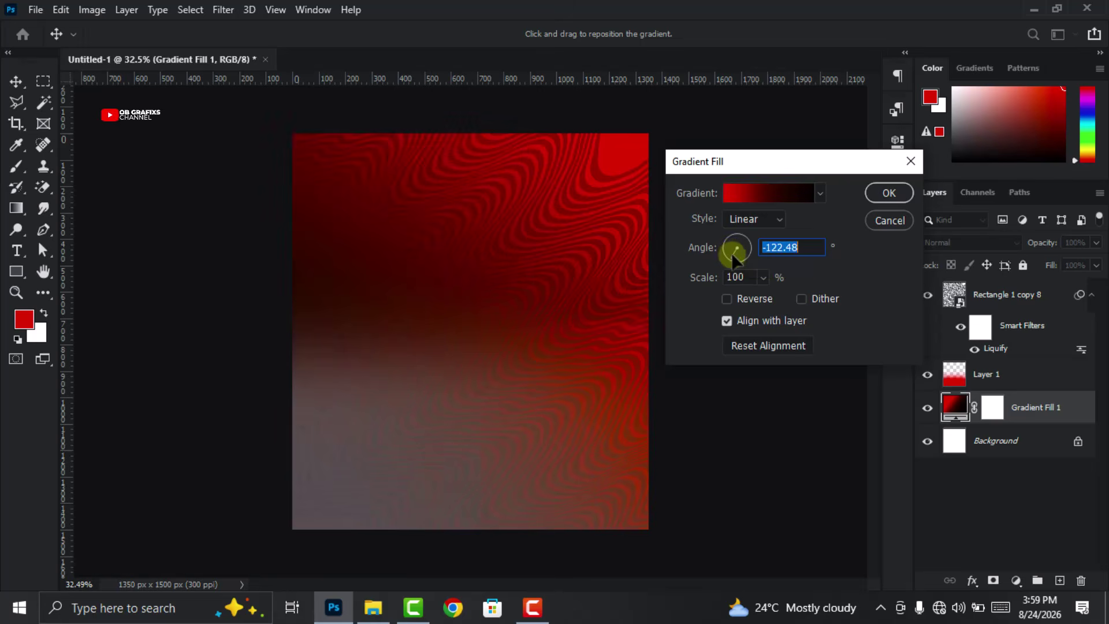
{"action": "left_click", "coordinate": [743, 250]}
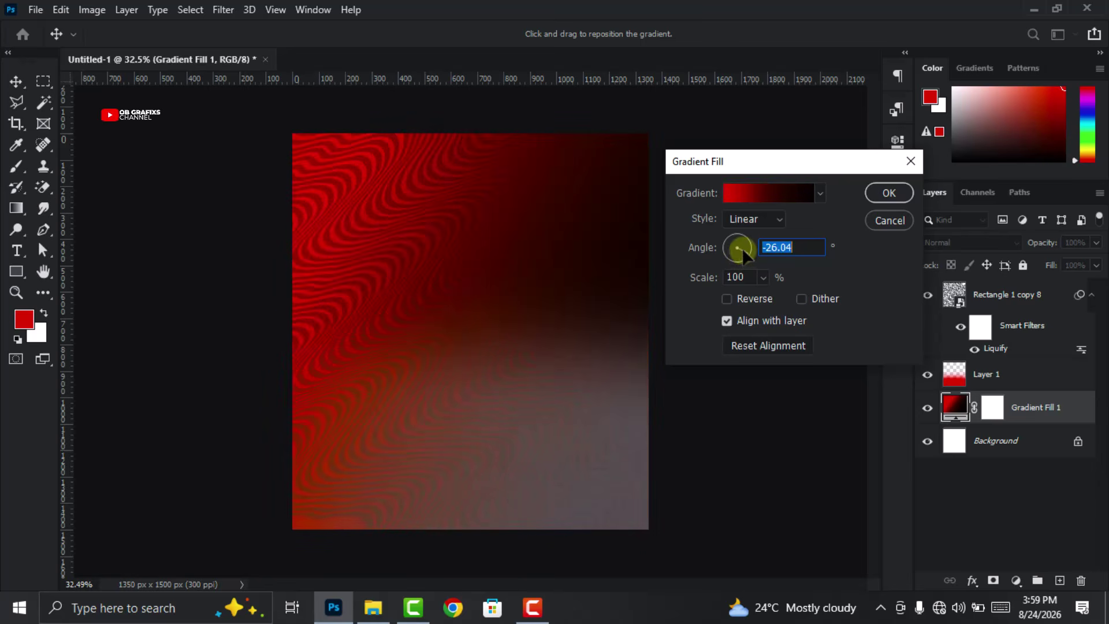
{"action": "left_click", "coordinate": [893, 220]}
Group the stripe smart object, Layer 1 and Gradient Fill 1, and name the group BACKGROUND LAYER
{"action": "scroll", "coordinate": [471, 318], "scroll_direction": "down", "scroll_amount": 1}
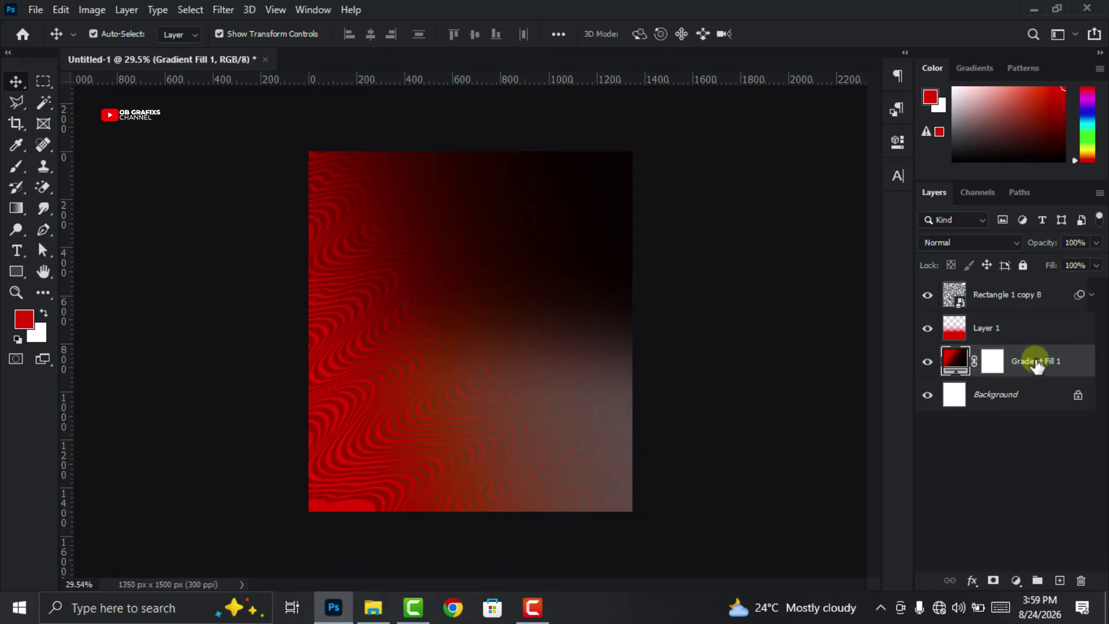
{"action": "left_click", "coordinate": [1040, 292], "text": "shift"}
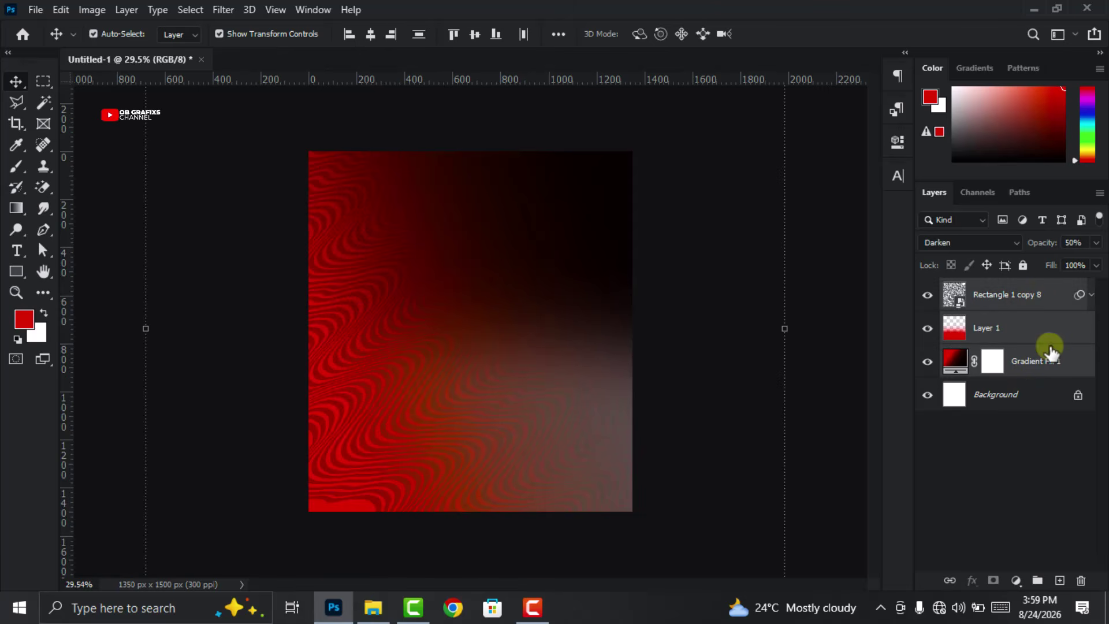
{"action": "left_click_drag", "start_coordinate": [1052, 367], "coordinate": [1037, 580]}
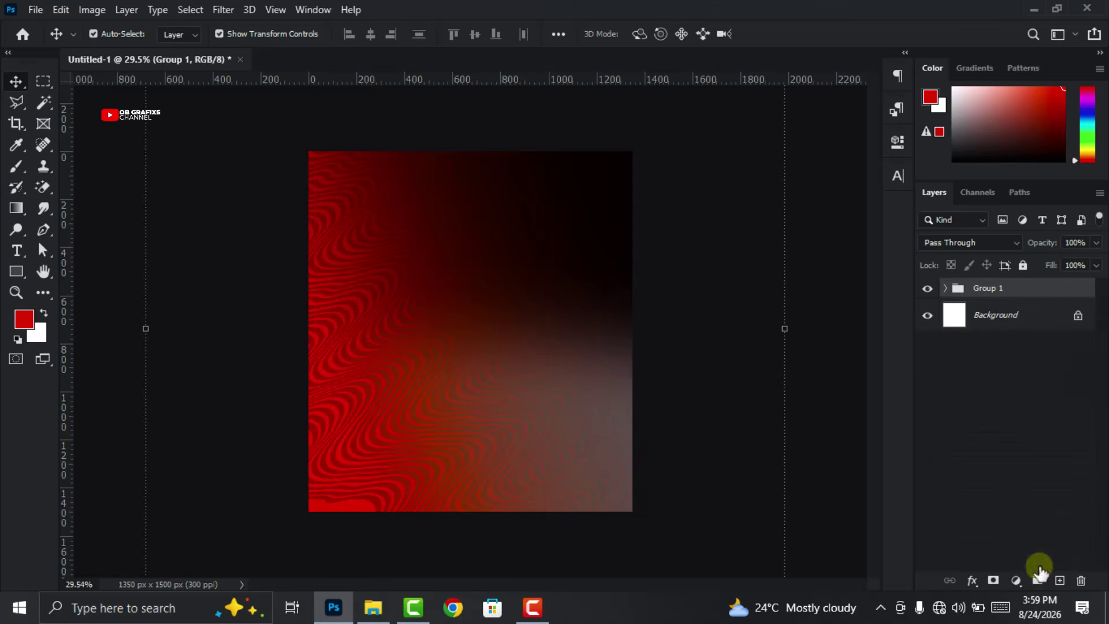
{"action": "left_click", "coordinate": [990, 286]}
{"action": "type", "text": "BAK"}
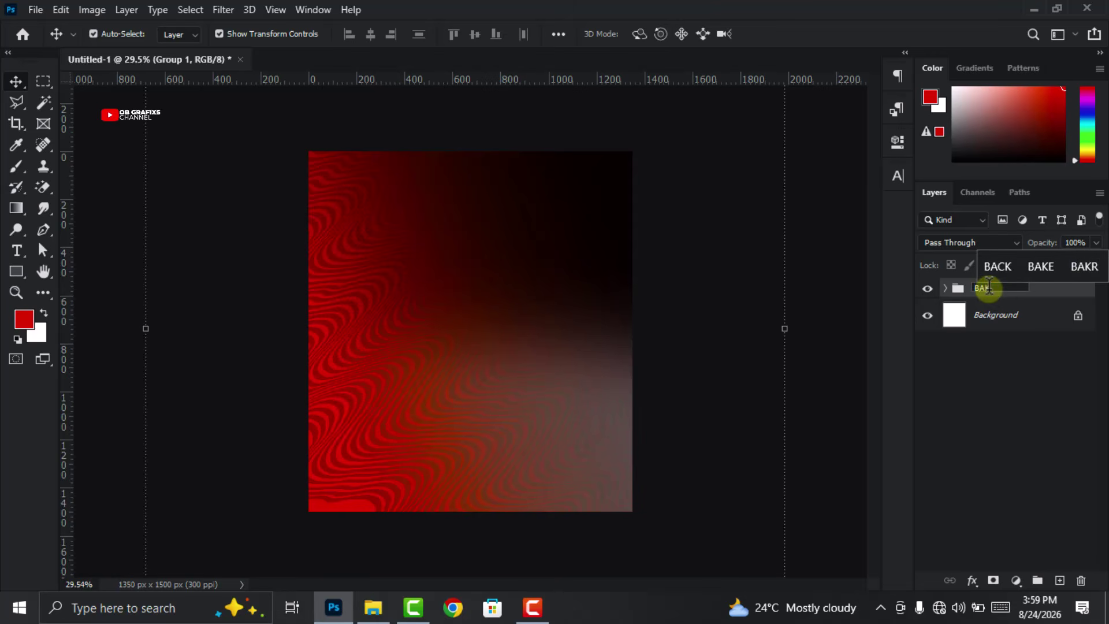
{"action": "key", "text": "BackSpace"}
{"action": "type", "text": "C"}
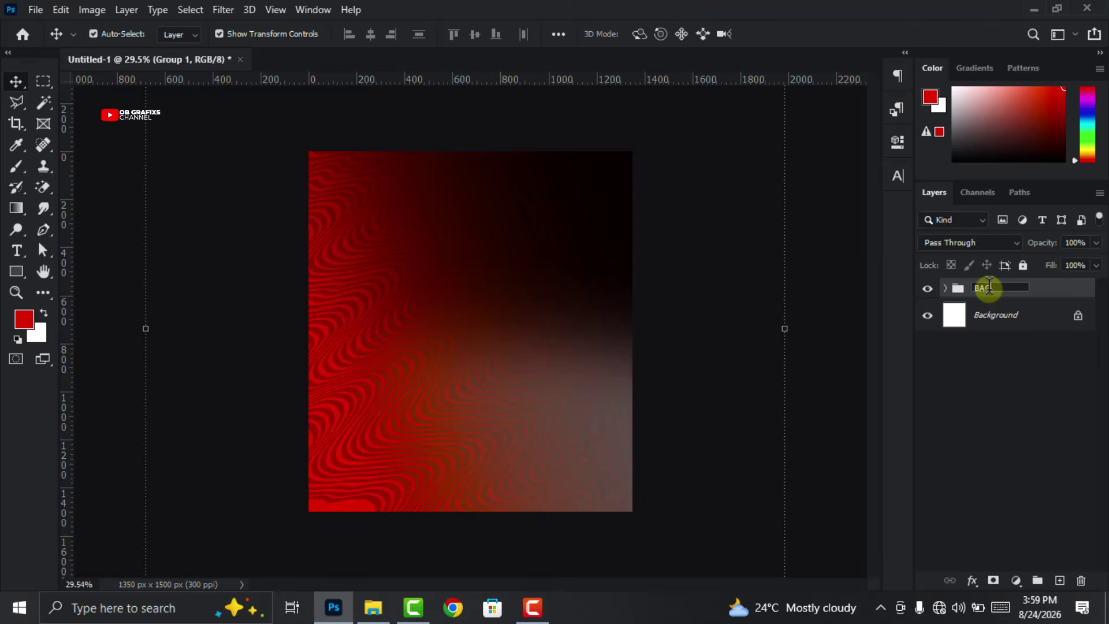
{"action": "type", "text": "KGROUND LAYER"}
{"action": "key", "text": "Return"}
Give the BACKGROUND LAYER group a red colour label
{"action": "scroll", "coordinate": [827, 317], "scroll_direction": "up", "scroll_amount": 1}
{"action": "left_click", "coordinate": [1040, 289]}
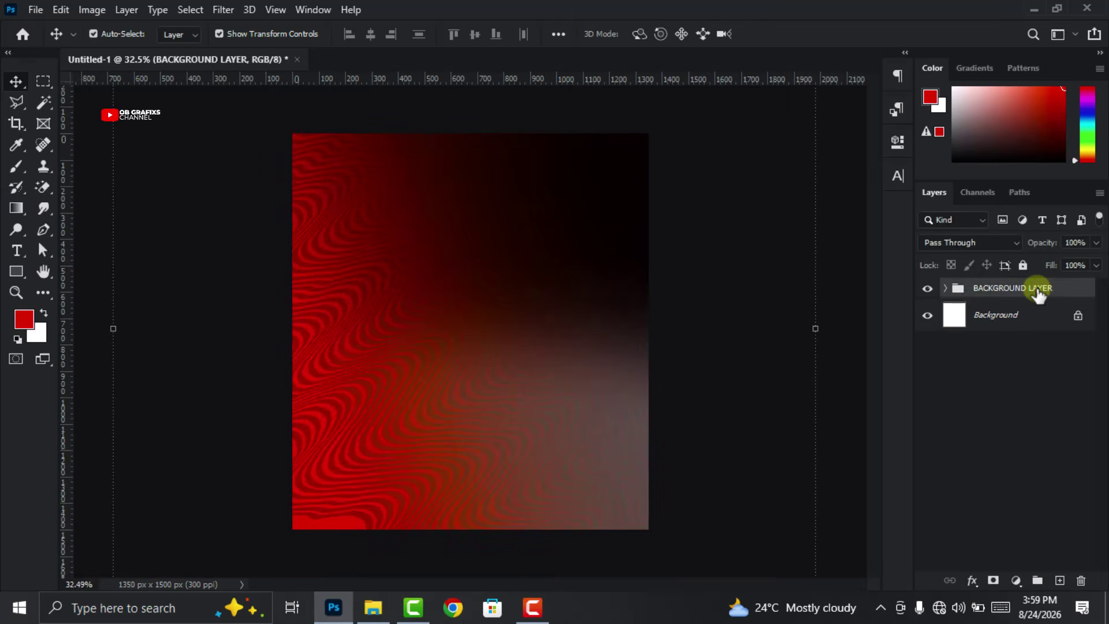
{"action": "right_click", "coordinate": [1038, 291]}
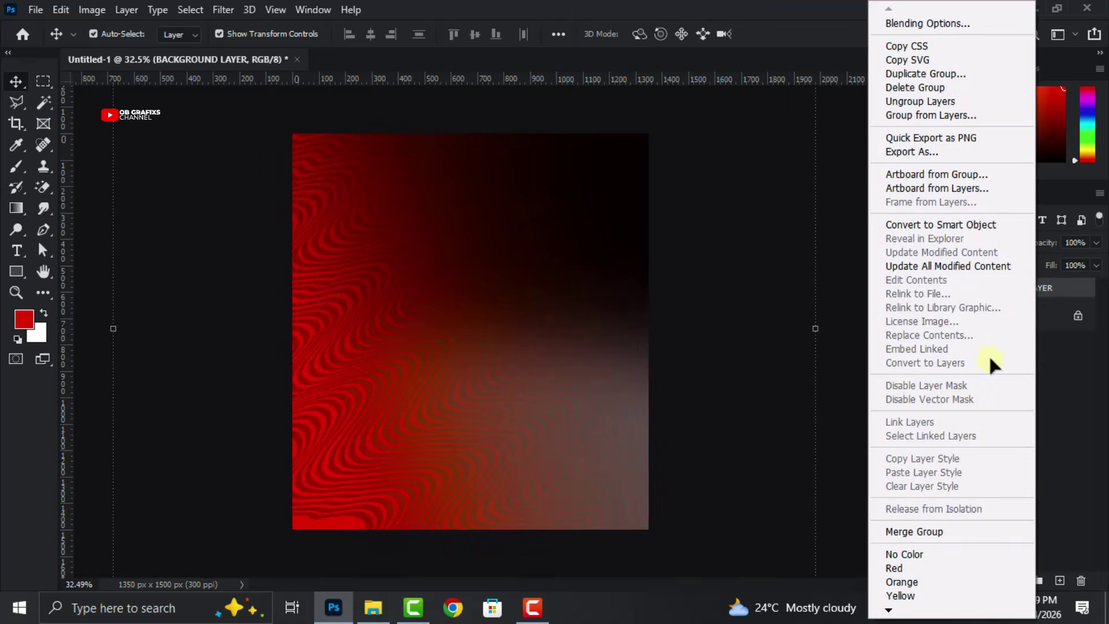
{"action": "left_click", "coordinate": [922, 567]}
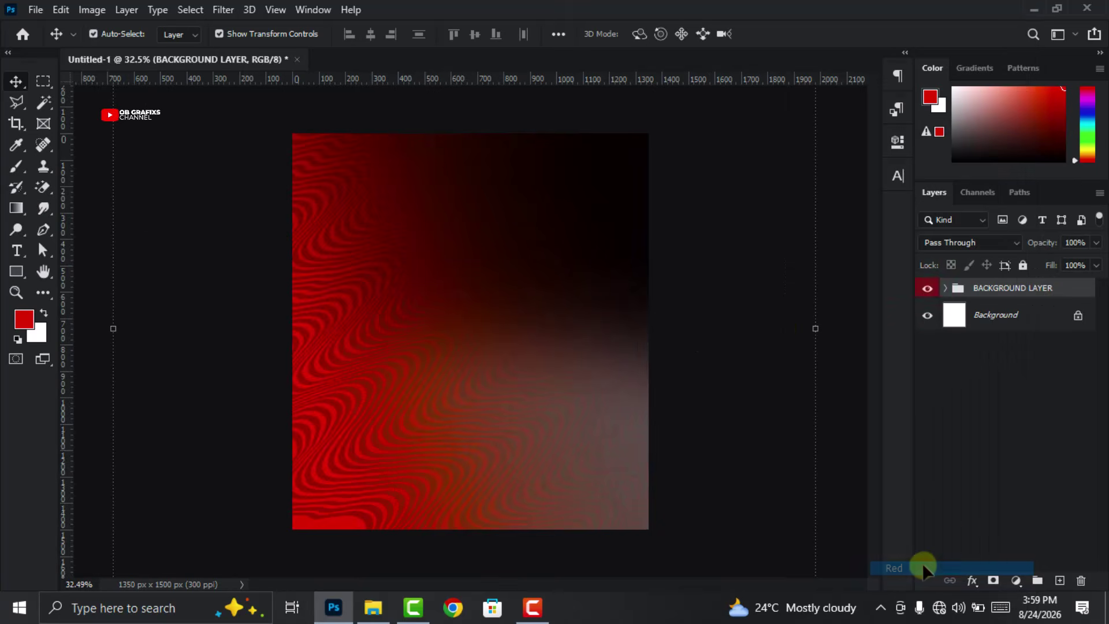
Expand the BACKGROUND LAYER group to examine its layers, then collapse it and deselect
{"action": "left_click", "coordinate": [945, 288]}
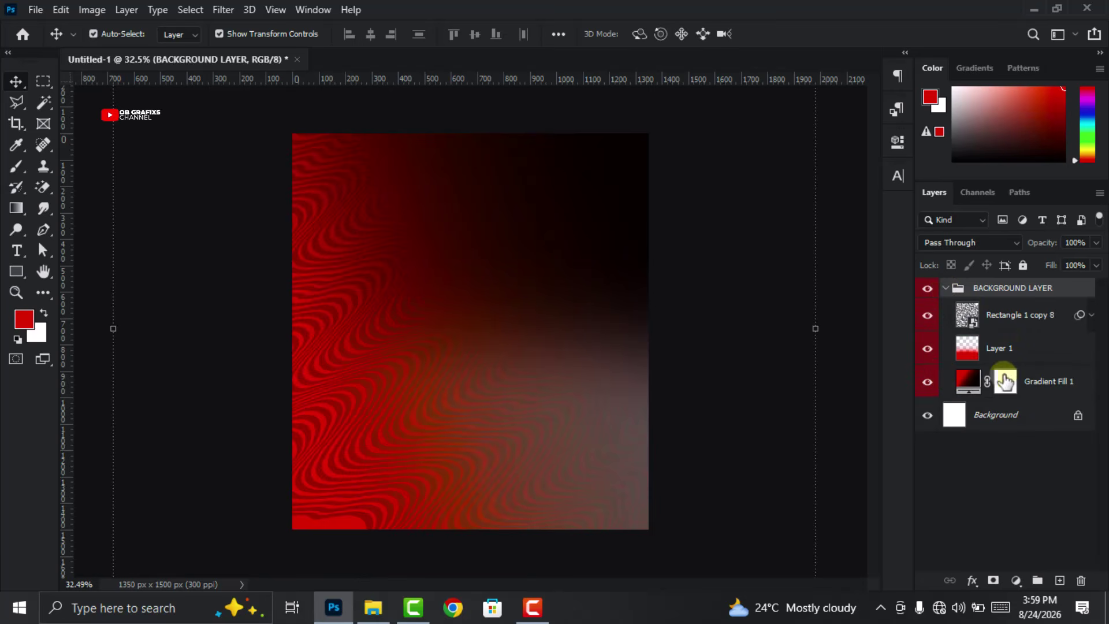
{"action": "left_click", "coordinate": [1028, 346]}
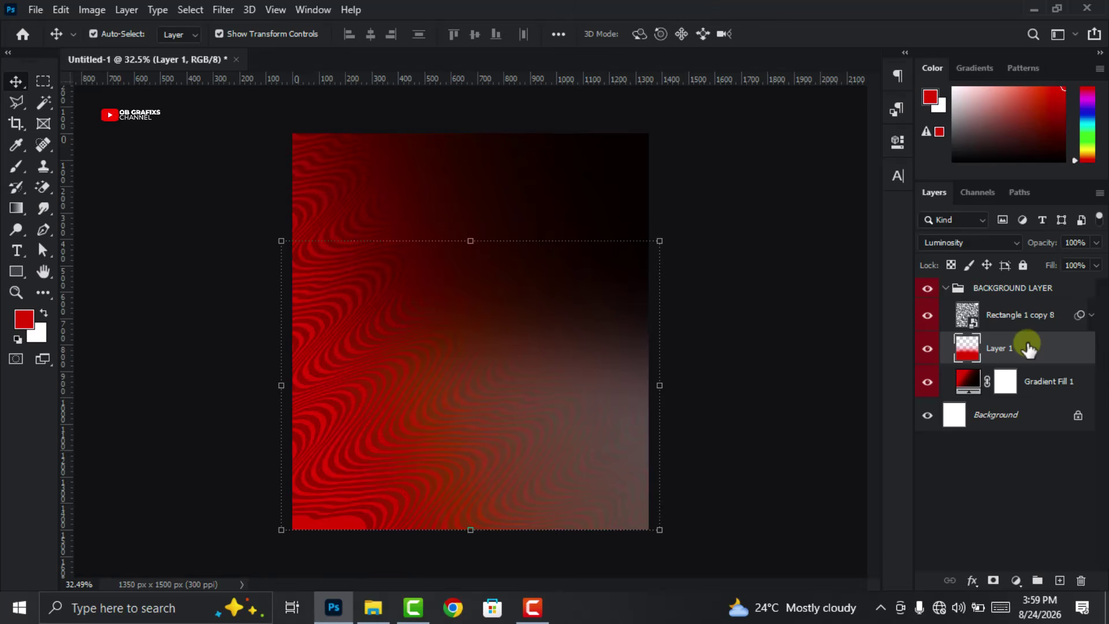
{"action": "left_click", "coordinate": [954, 289]}
{"action": "left_click", "coordinate": [946, 288]}
{"action": "left_click", "coordinate": [837, 399]}
{"action": "scroll", "coordinate": [582, 391], "scroll_direction": "down", "scroll_amount": 3}
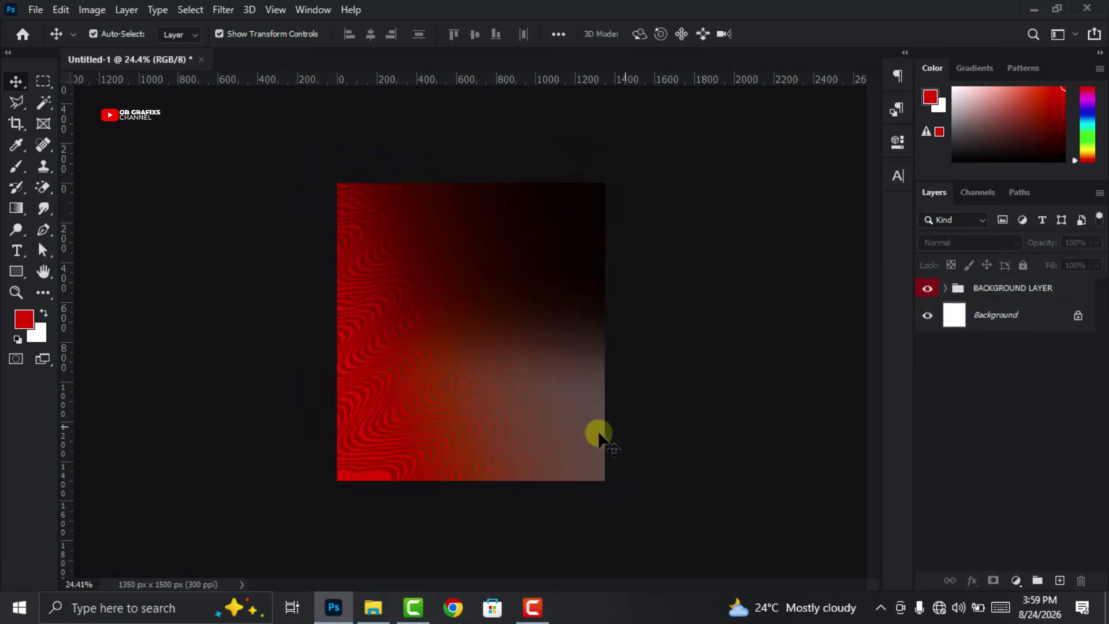
{"action": "scroll", "coordinate": [602, 436], "scroll_direction": "up", "scroll_amount": 2}
{"action": "scroll", "coordinate": [571, 437], "scroll_direction": "down", "scroll_amount": 1}
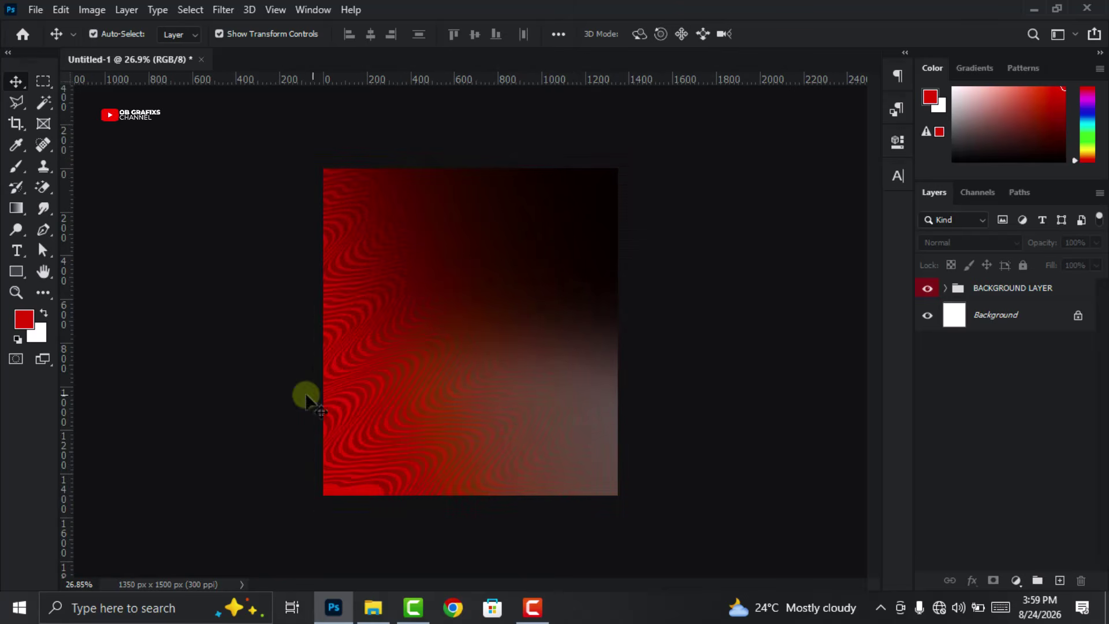
{"action": "scroll", "coordinate": [381, 399], "scroll_direction": "up", "scroll_amount": 1}
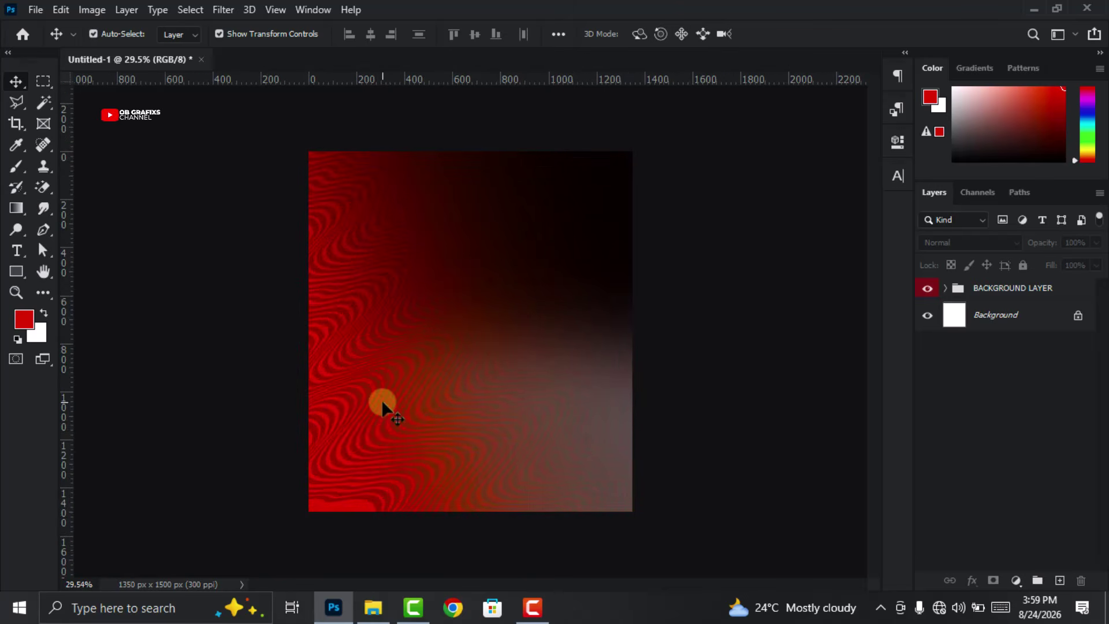
Add a white 24 pt Montserrat Medium text reading WEEK in the upper half of the canvas
{"action": "left_click", "coordinate": [16, 251]}
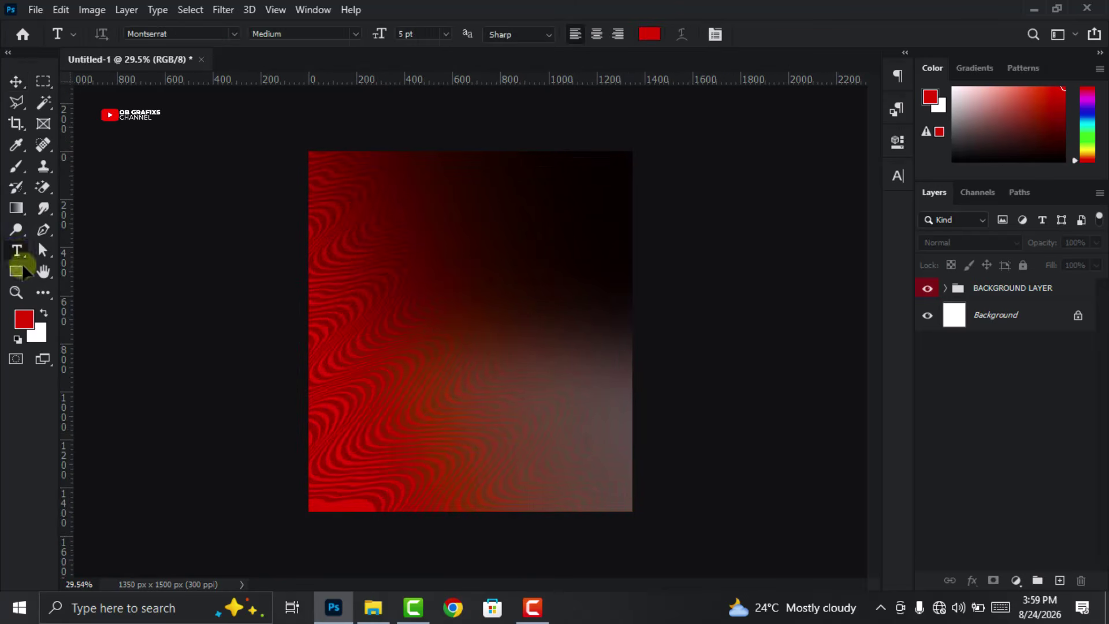
{"action": "left_click", "coordinate": [457, 222]}
{"action": "left_click", "coordinate": [648, 33]}
{"action": "left_click_drag", "start_coordinate": [711, 209], "coordinate": [601, 129]}
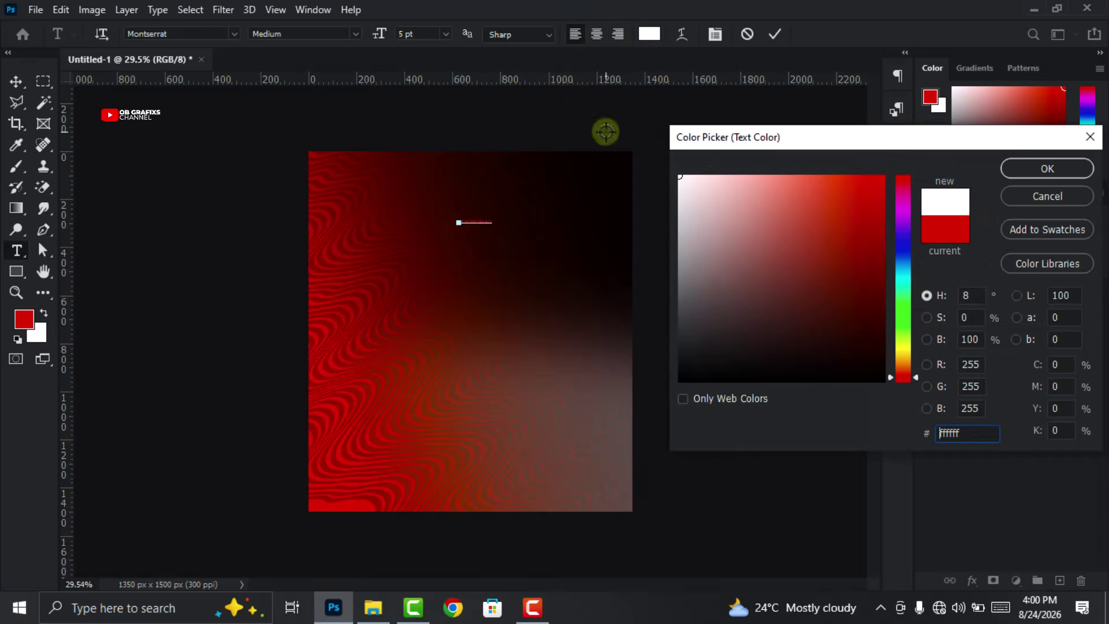
{"action": "left_click", "coordinate": [1011, 169]}
{"action": "left_click", "coordinate": [446, 34]}
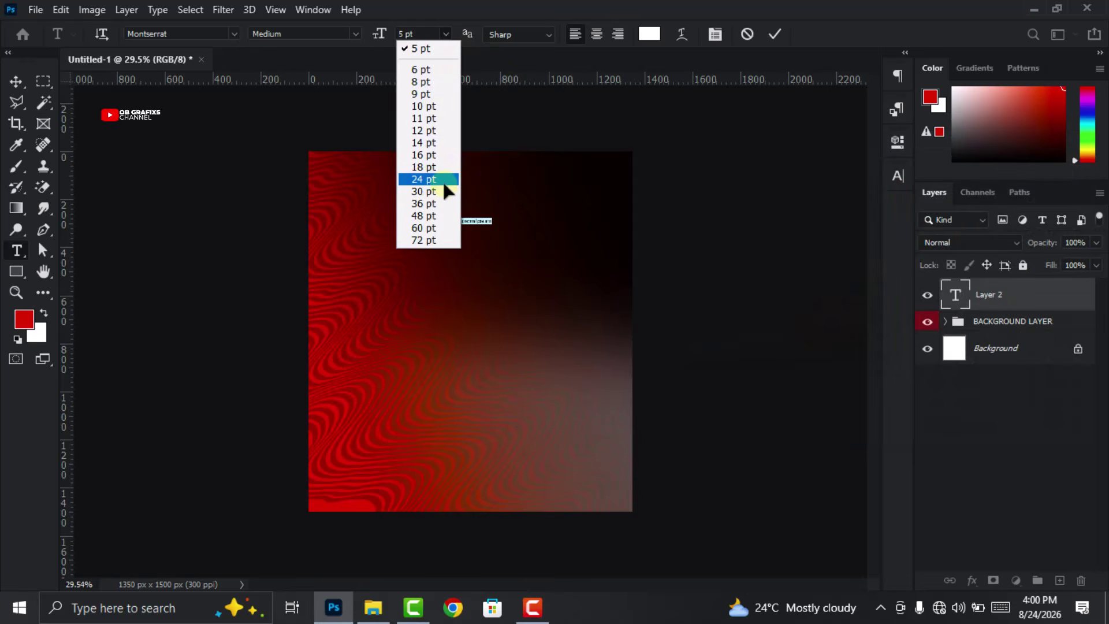
{"action": "left_click", "coordinate": [447, 178]}
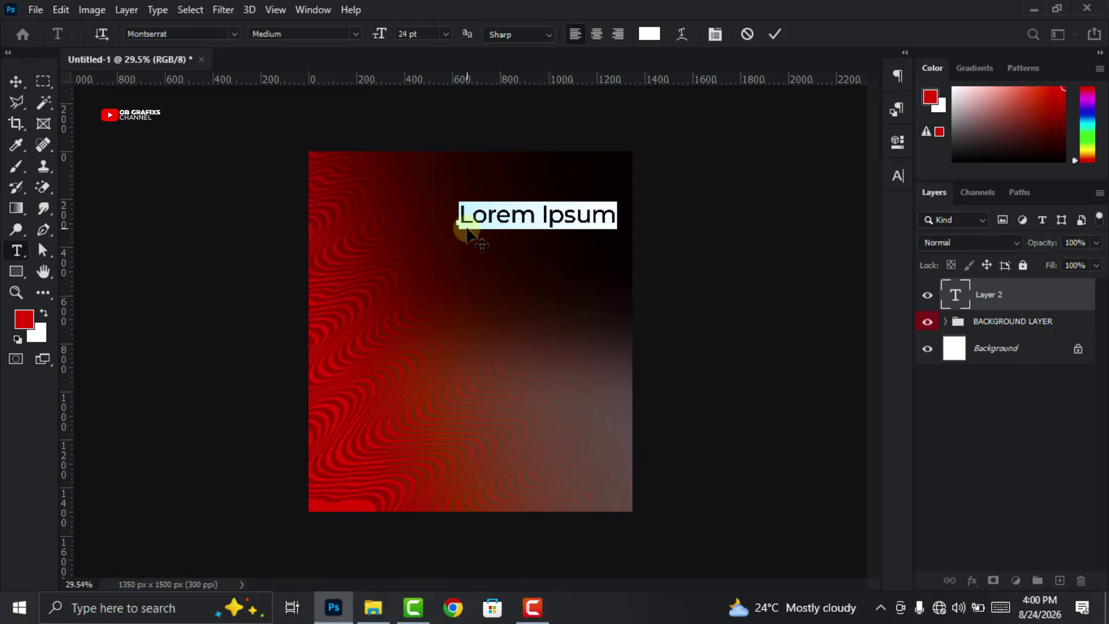
{"action": "type", "text": "WEEK"}
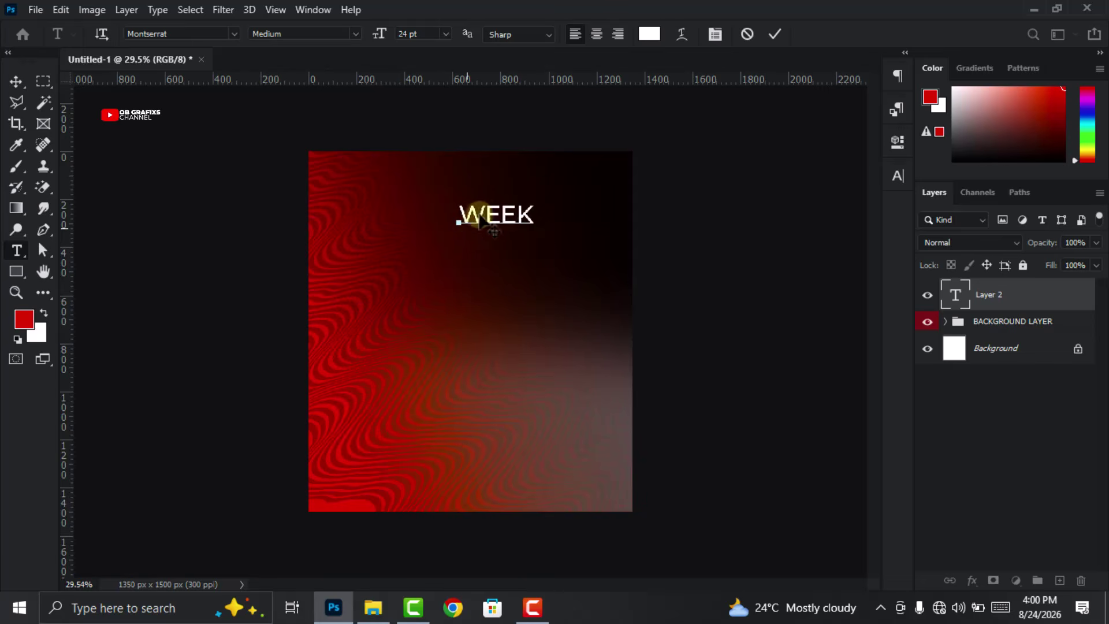
{"action": "left_click", "coordinate": [775, 35]}
{"action": "left_click", "coordinate": [16, 82]}
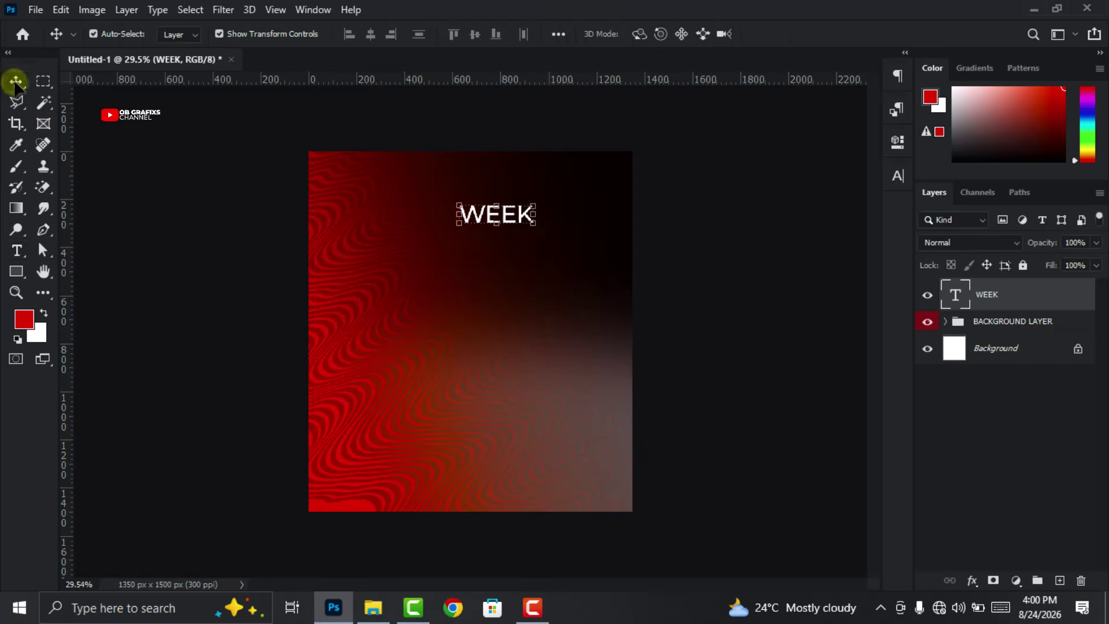
Change the font of the WEEK text to Aldous Vertical Regular
{"action": "double_click", "coordinate": [957, 296]}
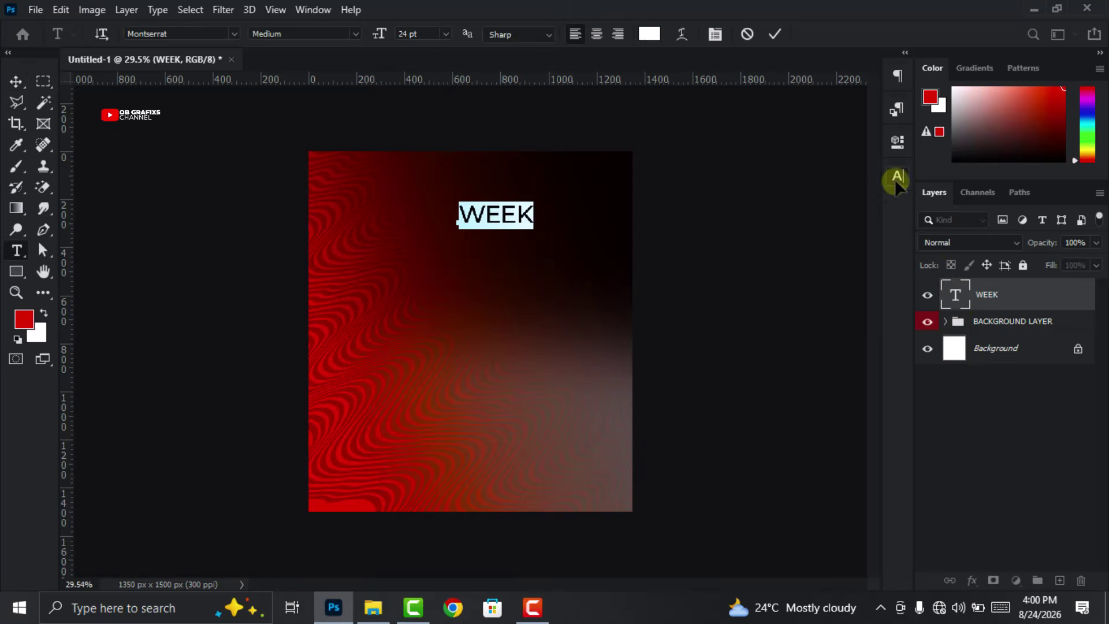
{"action": "left_click", "coordinate": [897, 176]}
{"action": "left_click", "coordinate": [802, 199]}
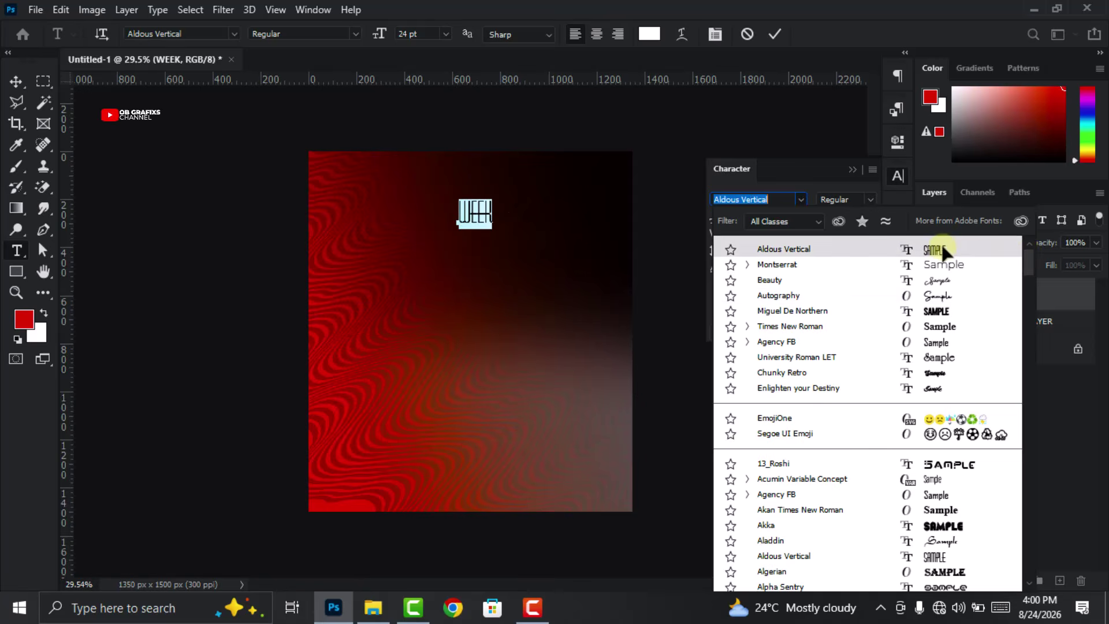
{"action": "left_click", "coordinate": [938, 250]}
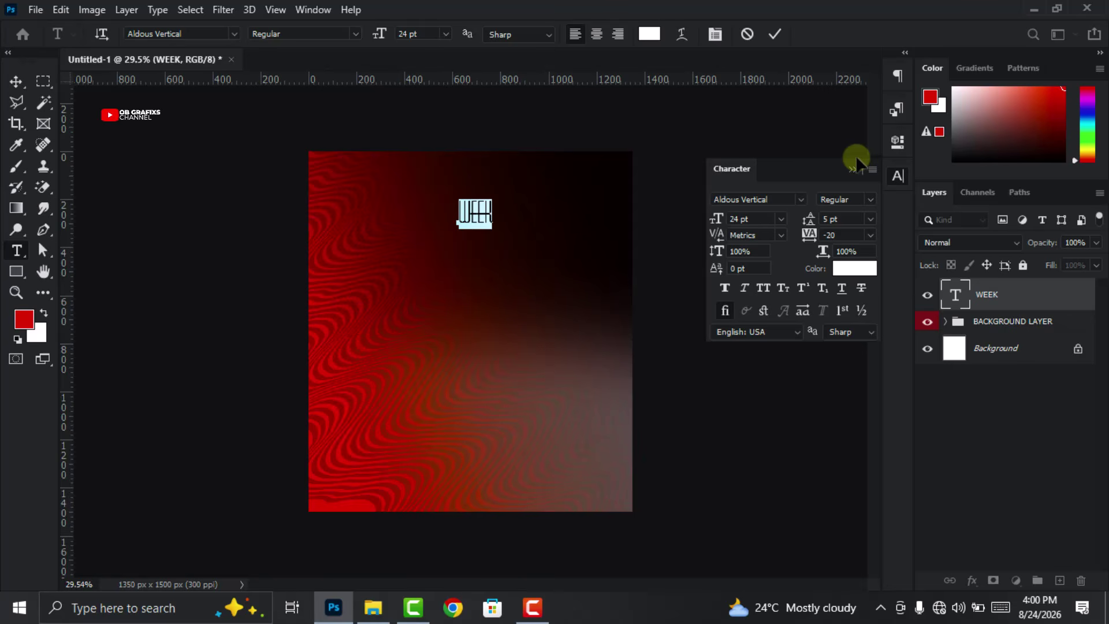
{"action": "left_click", "coordinate": [776, 36]}
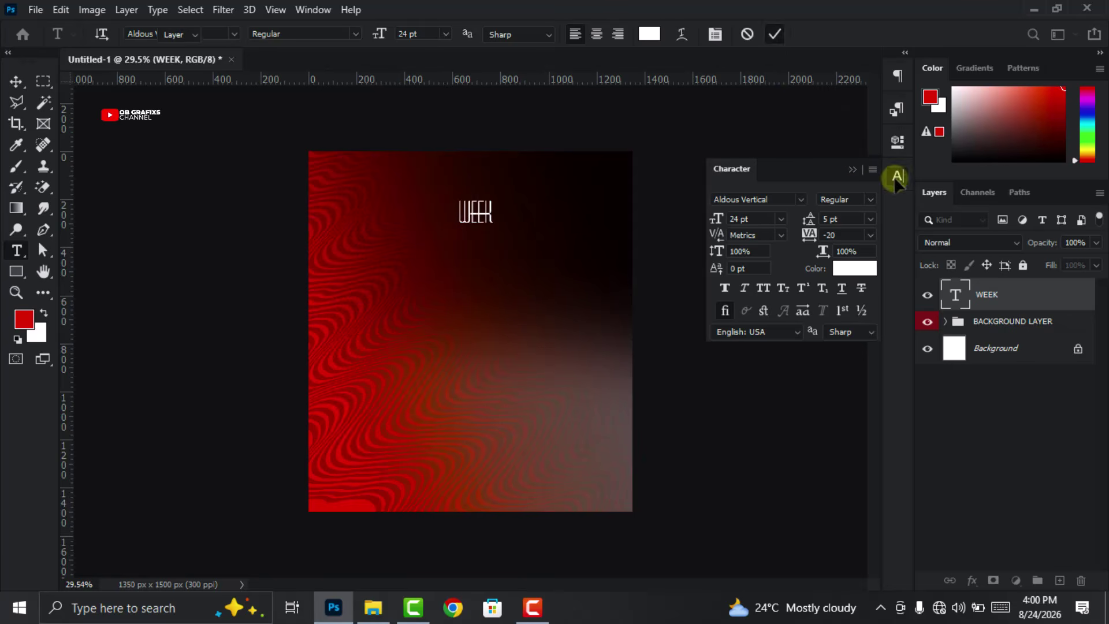
{"action": "left_click", "coordinate": [805, 186]}
{"action": "key", "text": "v"}
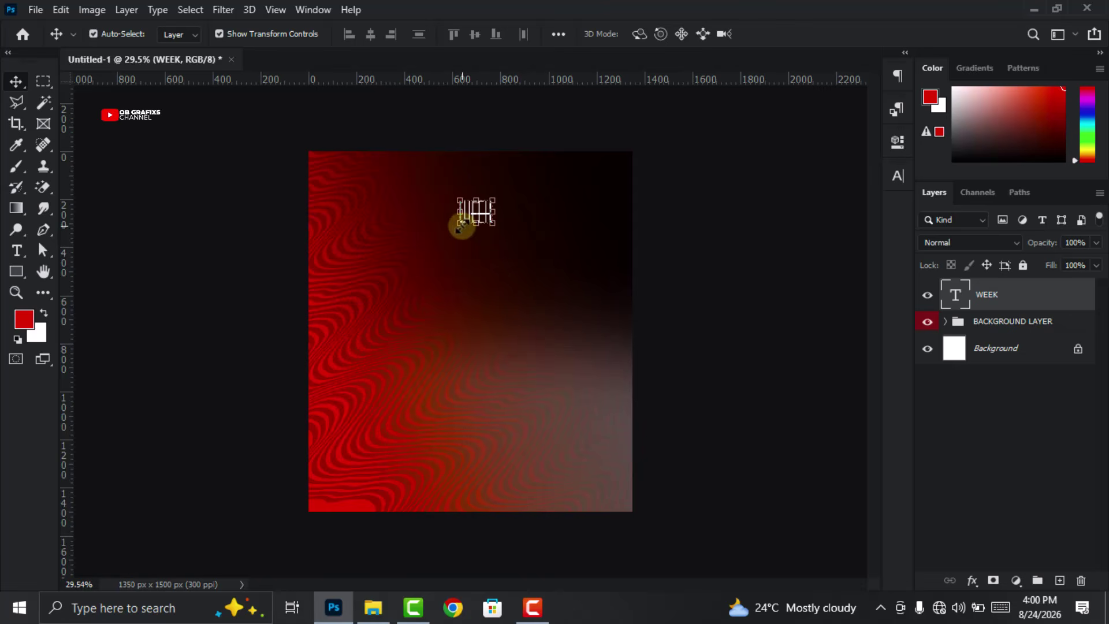
Scale the WEEK text up proportionally to about 137 pt and place it in the upper middle of the canvas
{"action": "left_click_drag", "start_coordinate": [460, 227], "coordinate": [352, 320]}
{"action": "left_click_drag", "start_coordinate": [448, 261], "coordinate": [497, 261]}
{"action": "left_click", "coordinate": [804, 36]}
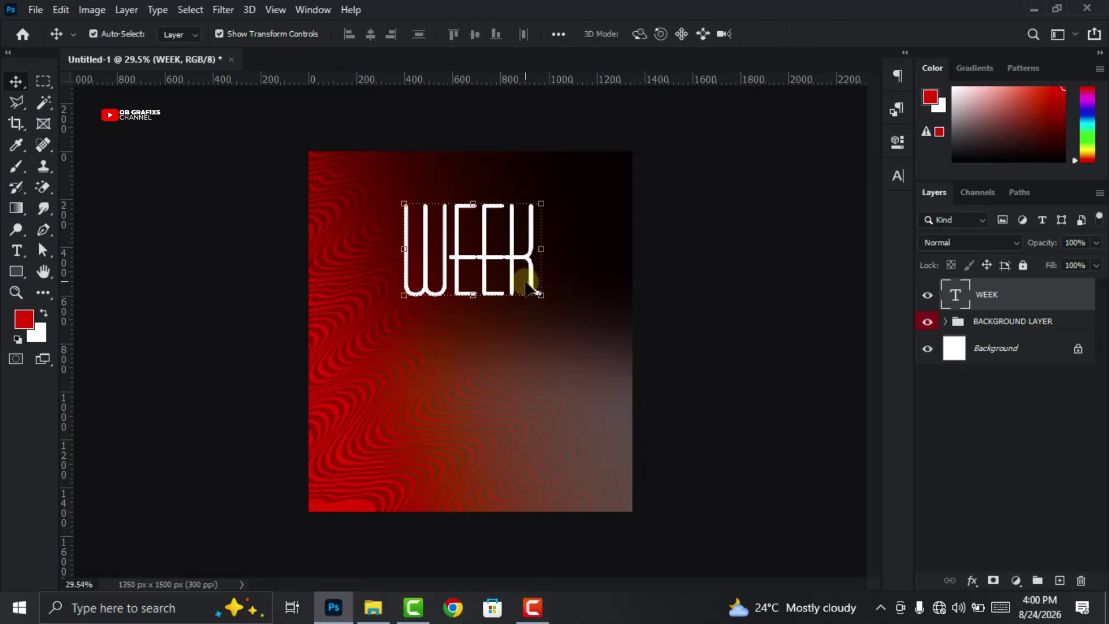
{"action": "left_click_drag", "start_coordinate": [479, 301], "coordinate": [473, 354]}
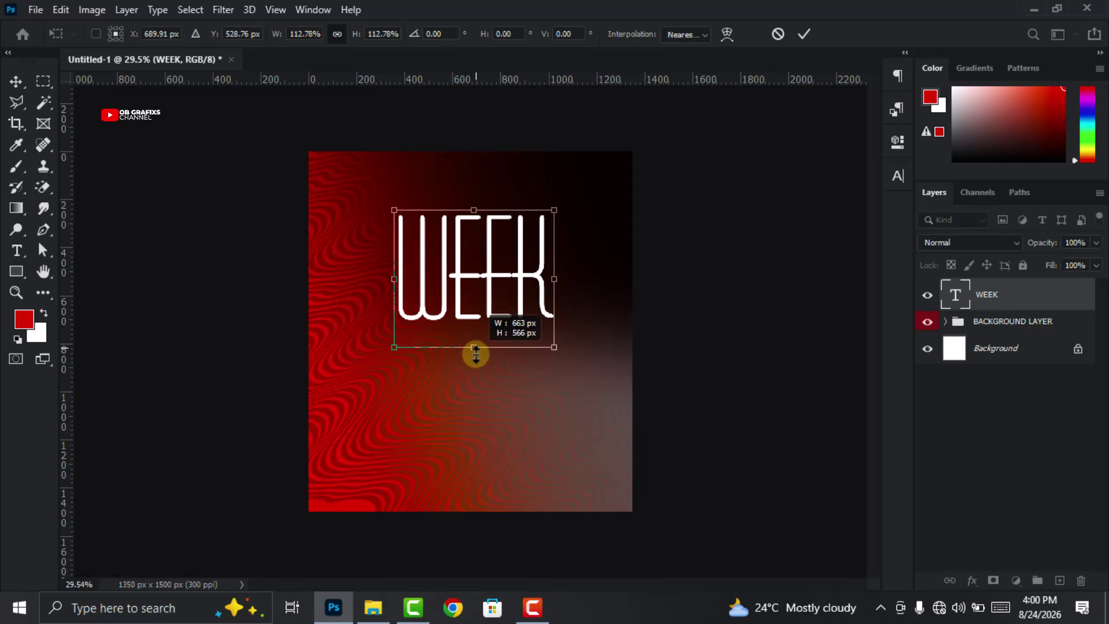
{"action": "key", "text": "Return"}
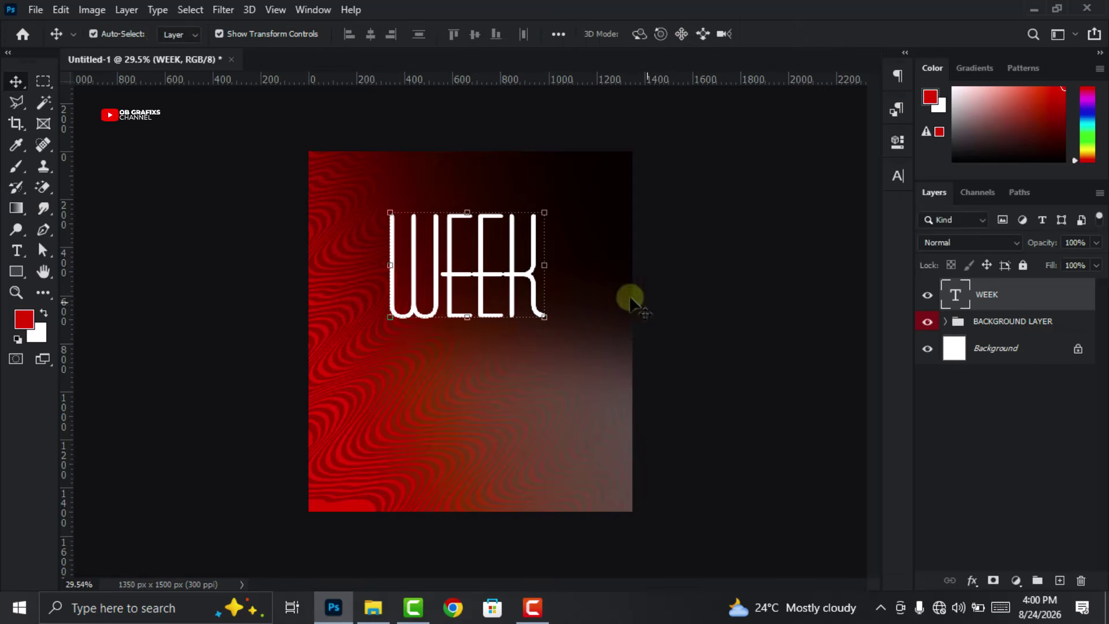
{"action": "key", "text": "ctrl+t"}
{"action": "left_click_drag", "start_coordinate": [469, 334], "coordinate": [478, 398]}
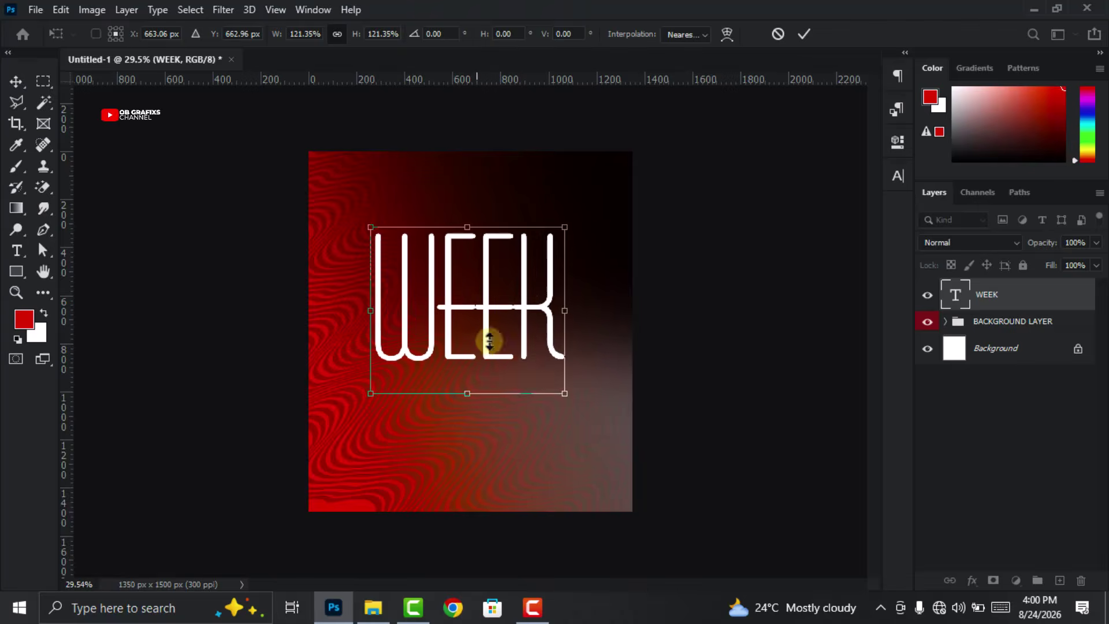
{"action": "left_click_drag", "start_coordinate": [490, 354], "coordinate": [491, 336]}
{"action": "left_click", "coordinate": [806, 36]}
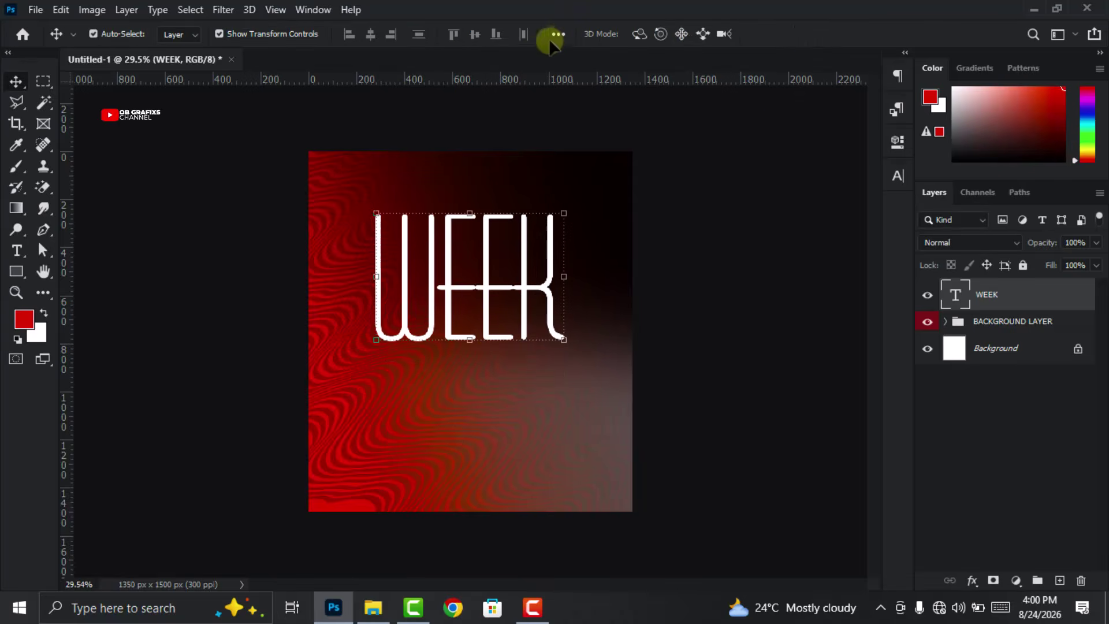
Align the WEEK text to the canvas by its horizontal centre, then deselect it
{"action": "left_click", "coordinate": [558, 35]}
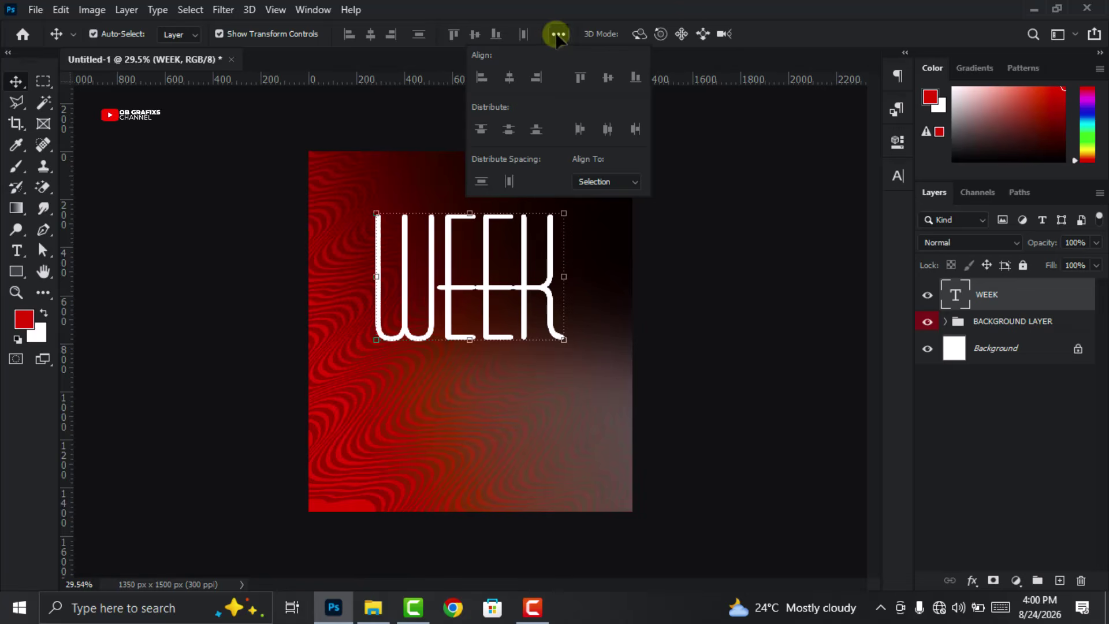
{"action": "left_click", "coordinate": [604, 182]}
{"action": "left_click", "coordinate": [589, 196]}
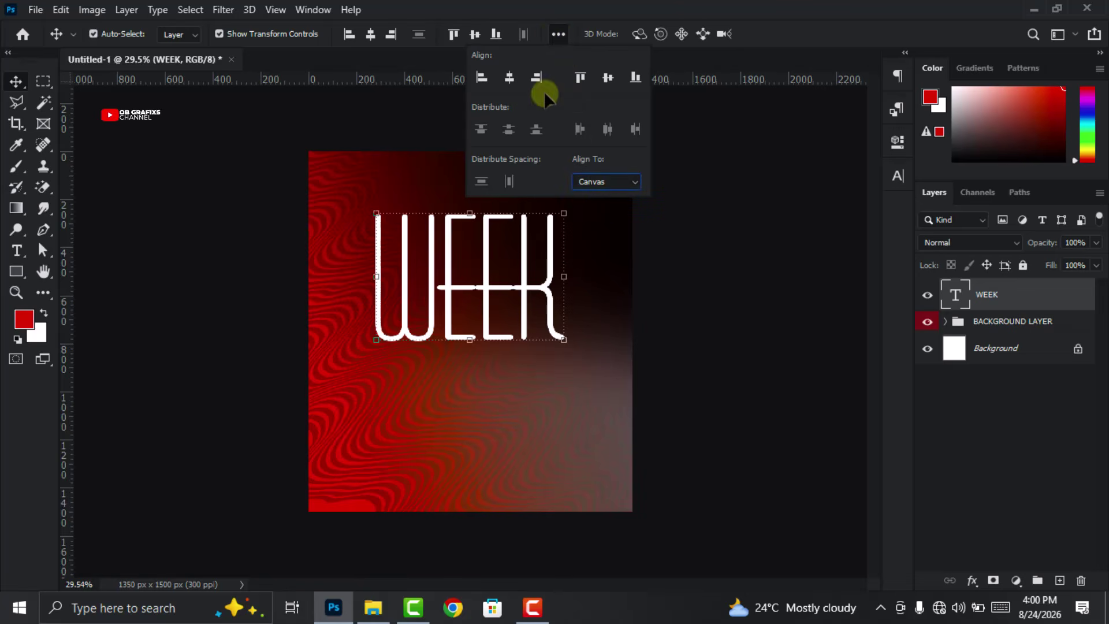
{"action": "left_click", "coordinate": [508, 77]}
{"action": "left_click", "coordinate": [558, 34]}
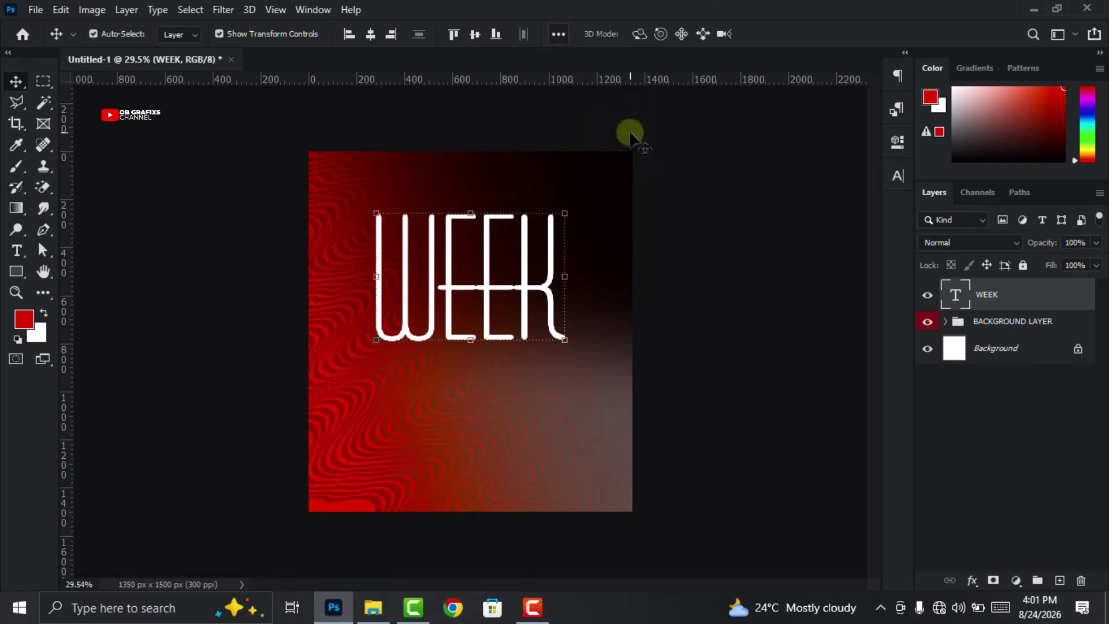
{"action": "scroll", "coordinate": [501, 370], "scroll_direction": "up", "scroll_amount": 1}
{"action": "left_click", "coordinate": [748, 280]}
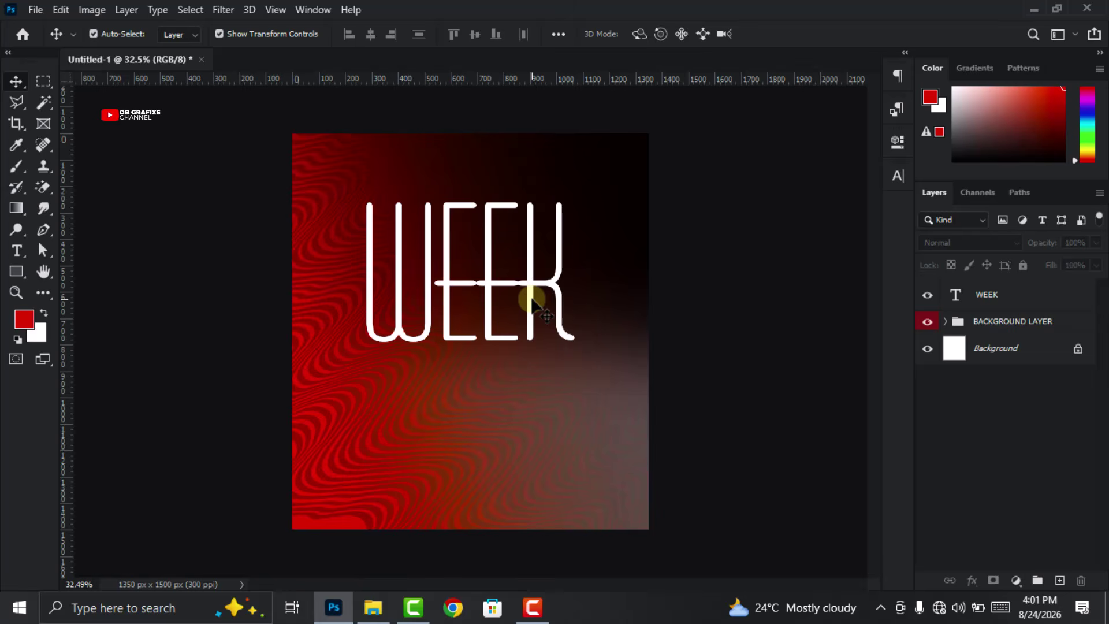
Apply Faux Bold to the WEEK text and set its tracking to -40
{"action": "left_click", "coordinate": [953, 292]}
{"action": "left_click", "coordinate": [897, 176]}
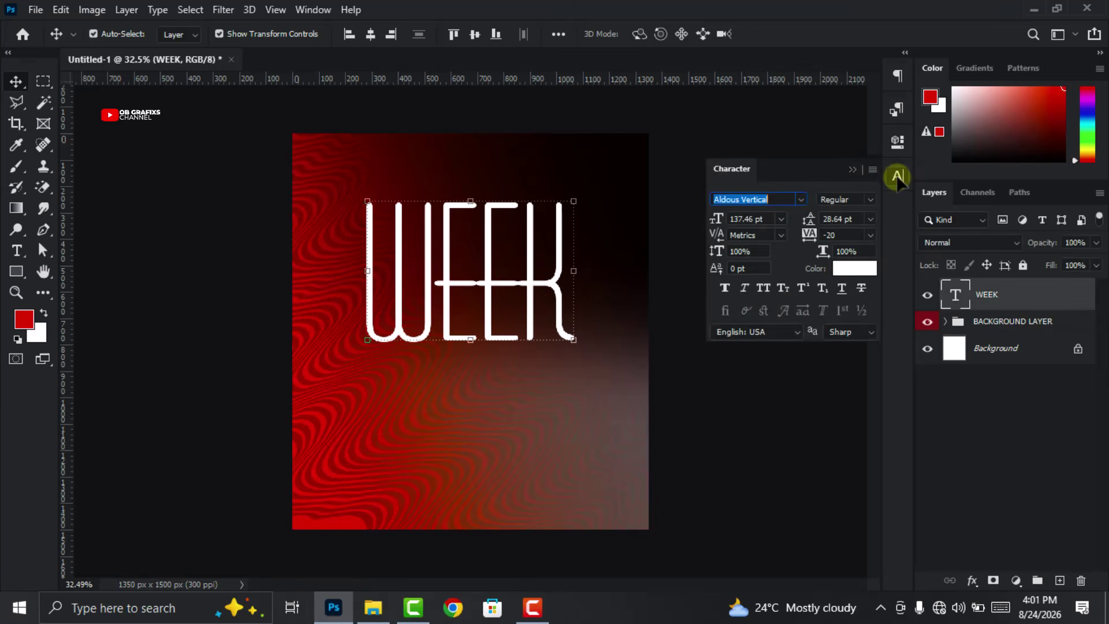
{"action": "double_click", "coordinate": [955, 295]}
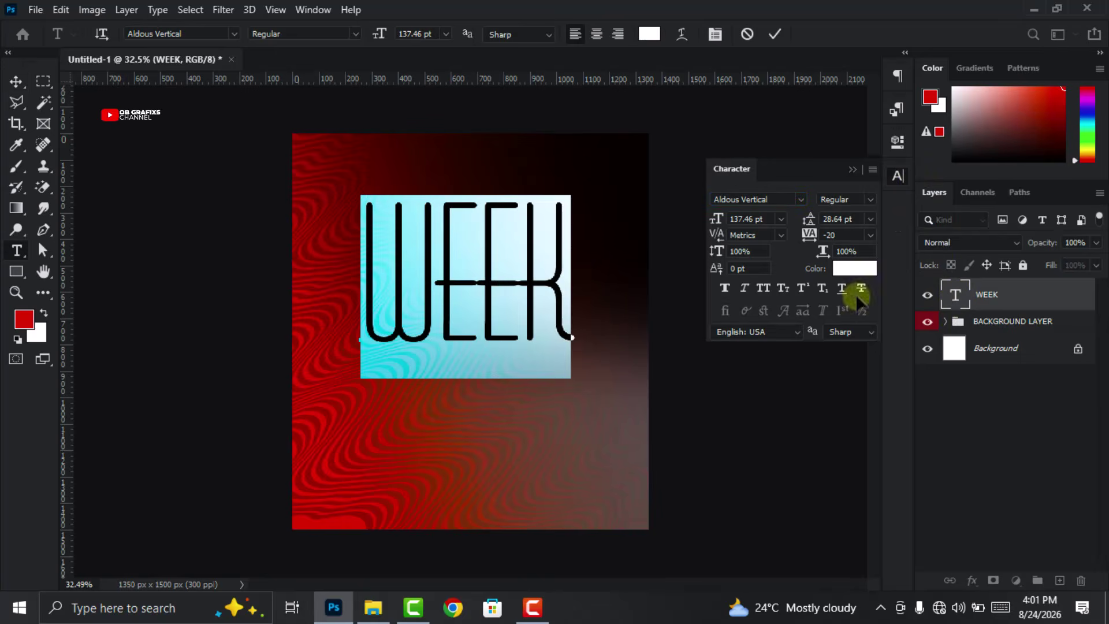
{"action": "left_click", "coordinate": [725, 289]}
{"action": "left_click_drag", "start_coordinate": [851, 236], "coordinate": [811, 242]}
{"action": "type", "text": "-40"}
{"action": "key", "text": "Return"}
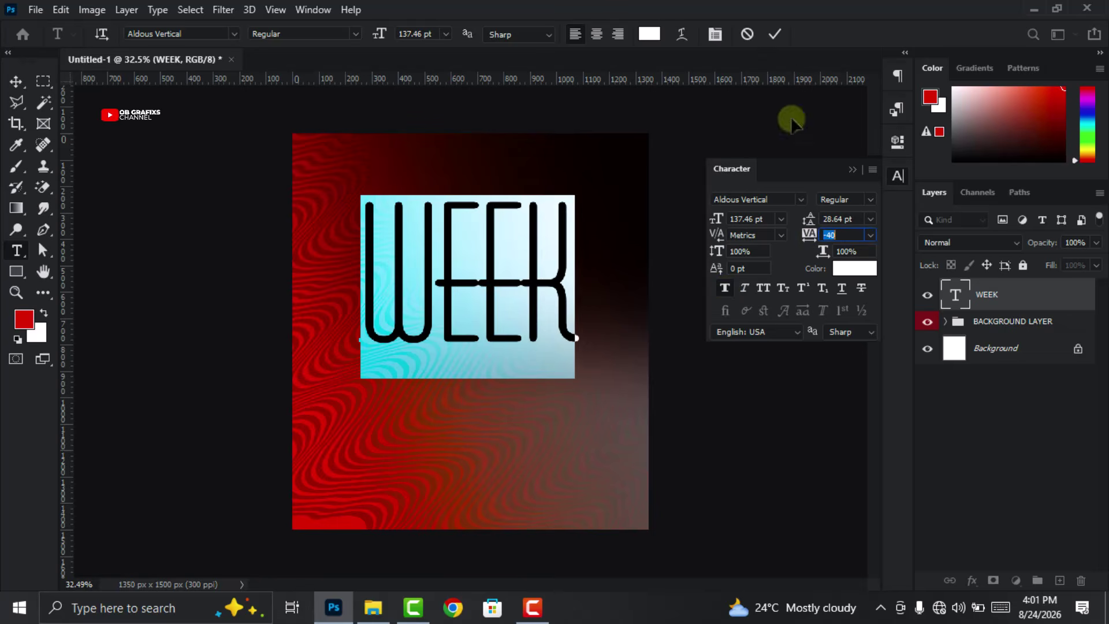
{"action": "left_click", "coordinate": [774, 34]}
{"action": "left_click", "coordinate": [898, 176]}
{"action": "key", "text": "v"}
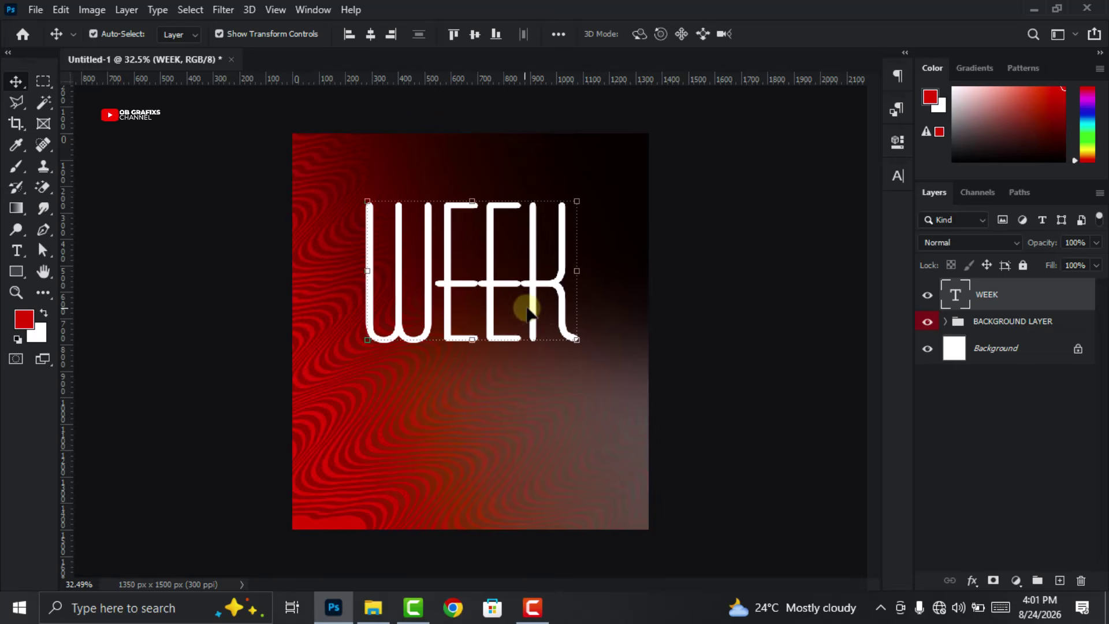
Duplicate the WEEK text layer and nudge the copy slightly to the right to thicken the letters
{"action": "key", "text": "ctrl+j"}
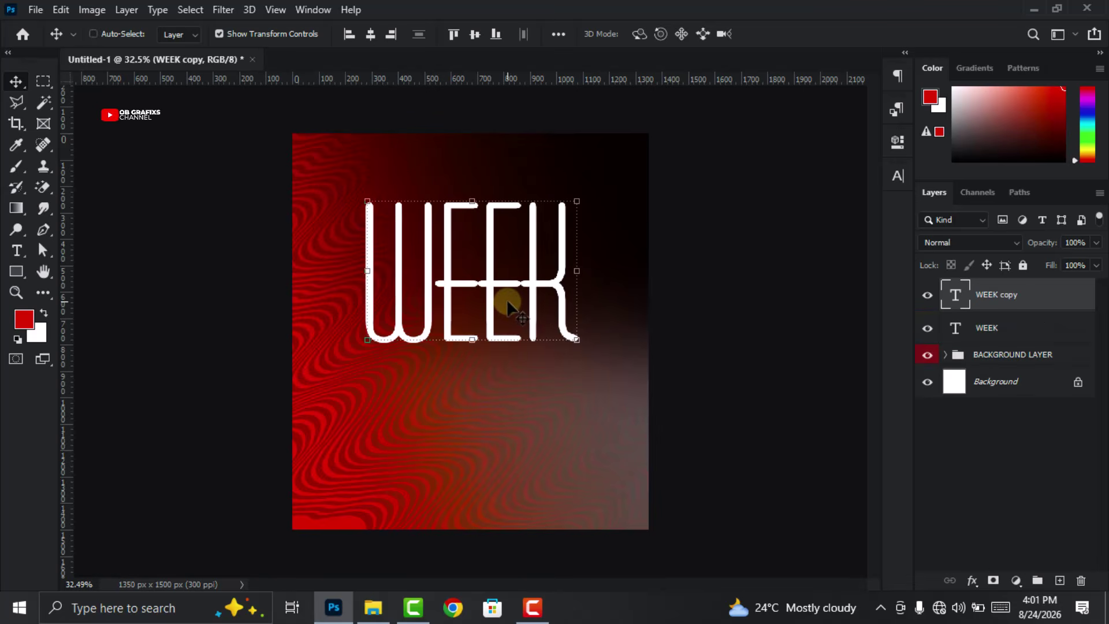
{"action": "key", "text": "Right"}
{"action": "key", "text": "Right"}
{"action": "key", "text": "Right"}
{"action": "key", "text": "Right"}
{"action": "key", "text": "Right"}
{"action": "key", "text": "Right"}
{"action": "key", "text": "Right"}
{"action": "key", "text": "Right"}
{"action": "key", "text": "Right"}
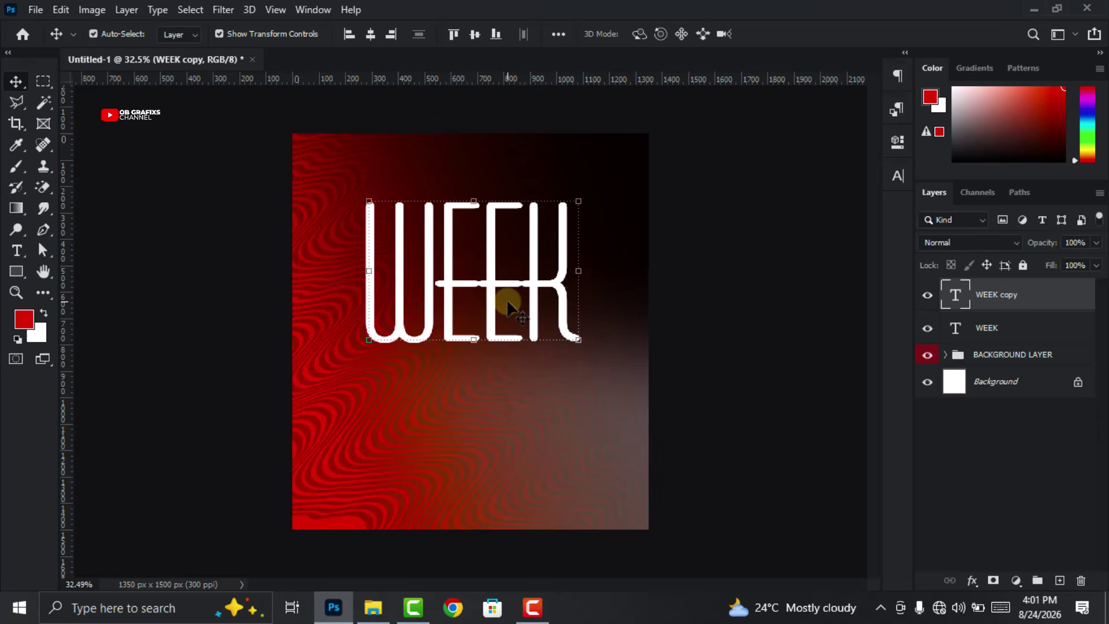
{"action": "key", "text": "Right"}
{"action": "key", "text": "Right"}
{"action": "key", "text": "Right"}
{"action": "key", "text": "Right"}
{"action": "key", "text": "Right"}
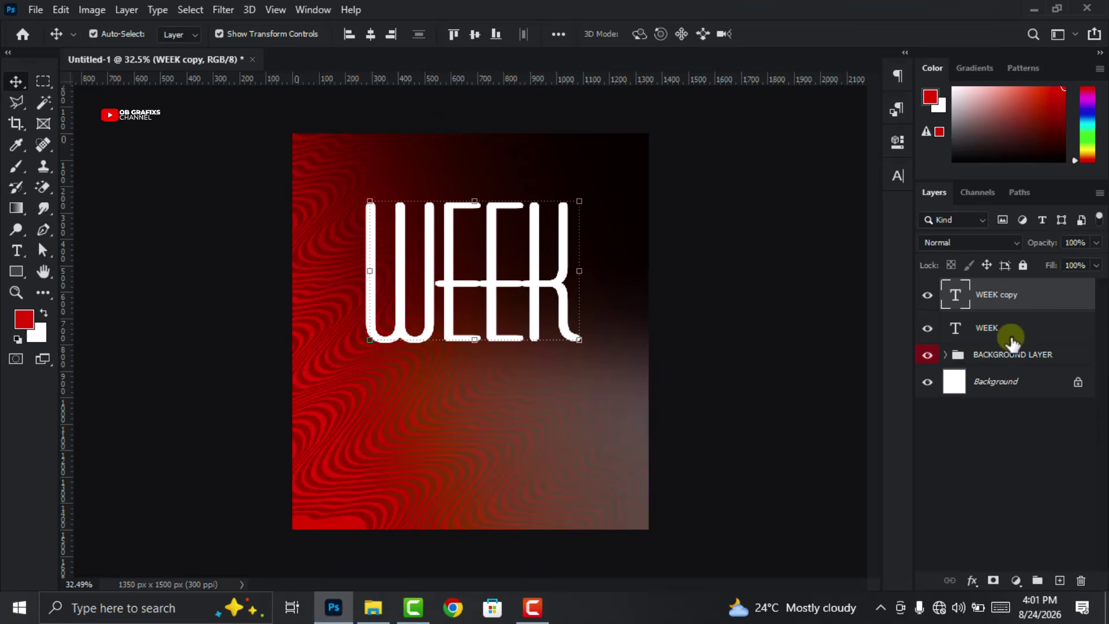
Rasterize the WEEK and WEEK copy text layers and merge them into one layer
{"action": "left_click", "coordinate": [1018, 317]}
{"action": "left_click", "coordinate": [1018, 300], "text": "shift"}
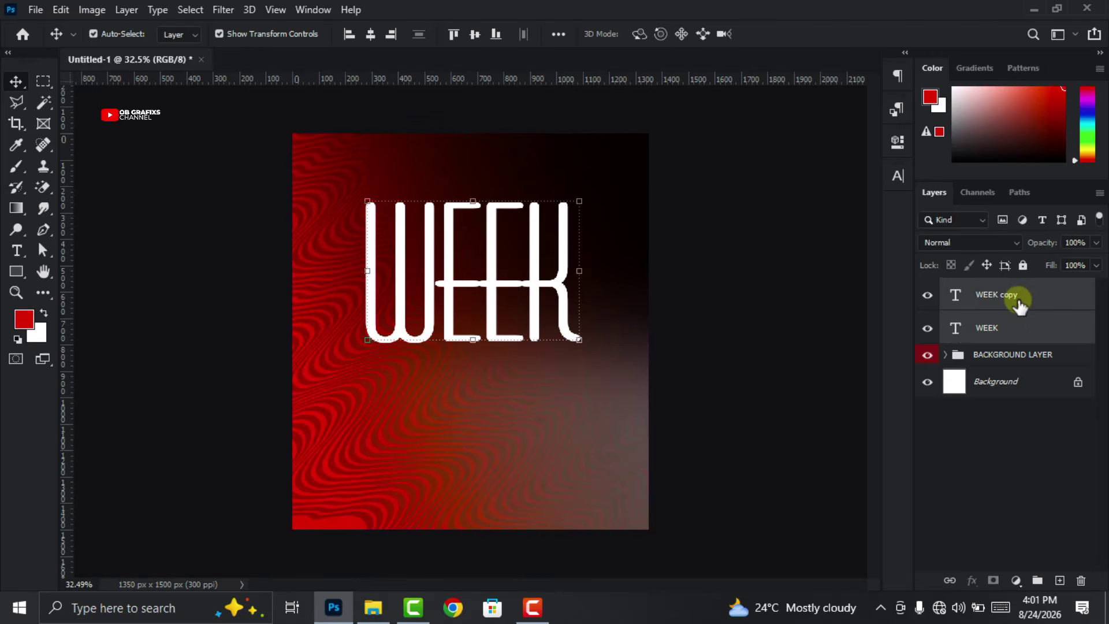
{"action": "right_click", "coordinate": [1020, 306]}
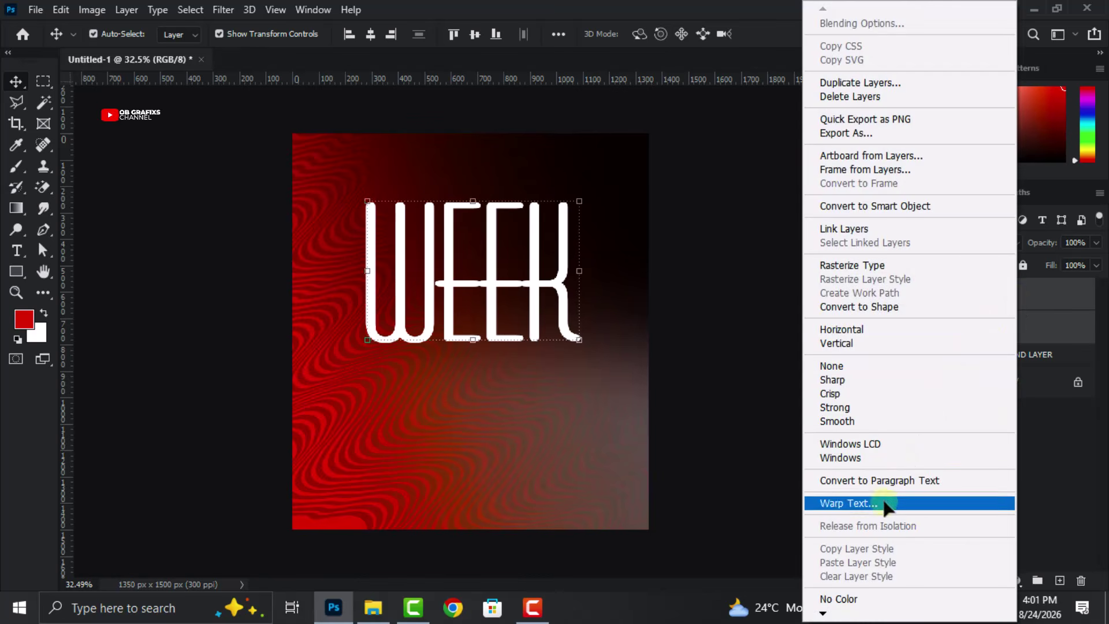
{"action": "left_click", "coordinate": [877, 271]}
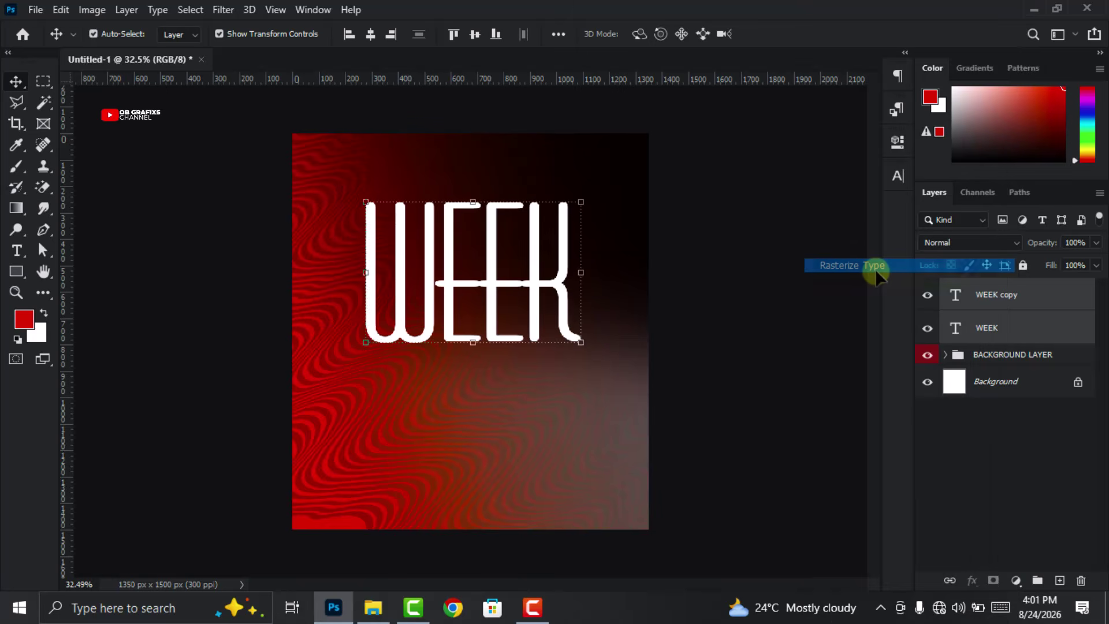
{"action": "right_click", "coordinate": [1031, 312]}
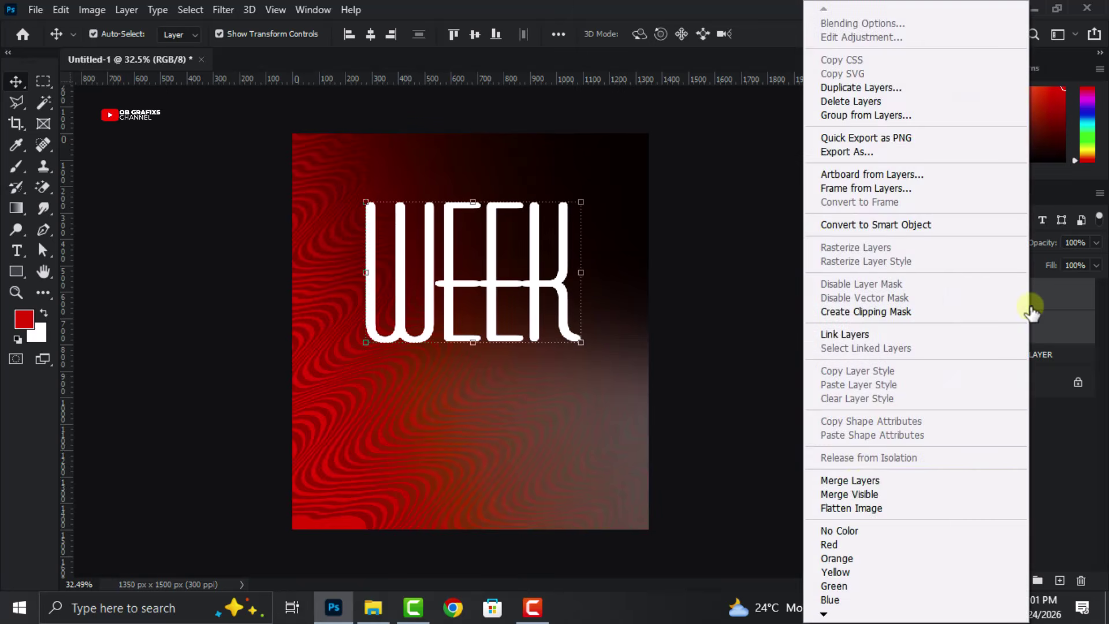
{"action": "left_click", "coordinate": [853, 483]}
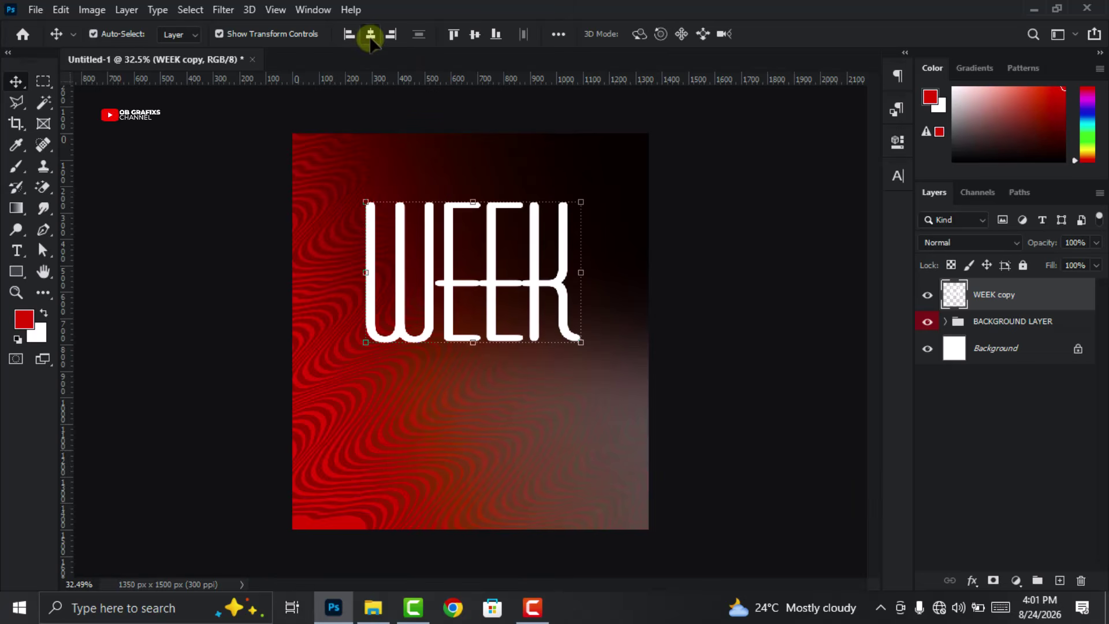
Centre the merged WEEK layer horizontally on the canvas, deselect it, and add the text HAPPY NEW above it
{"action": "left_click", "coordinate": [514, 289]}
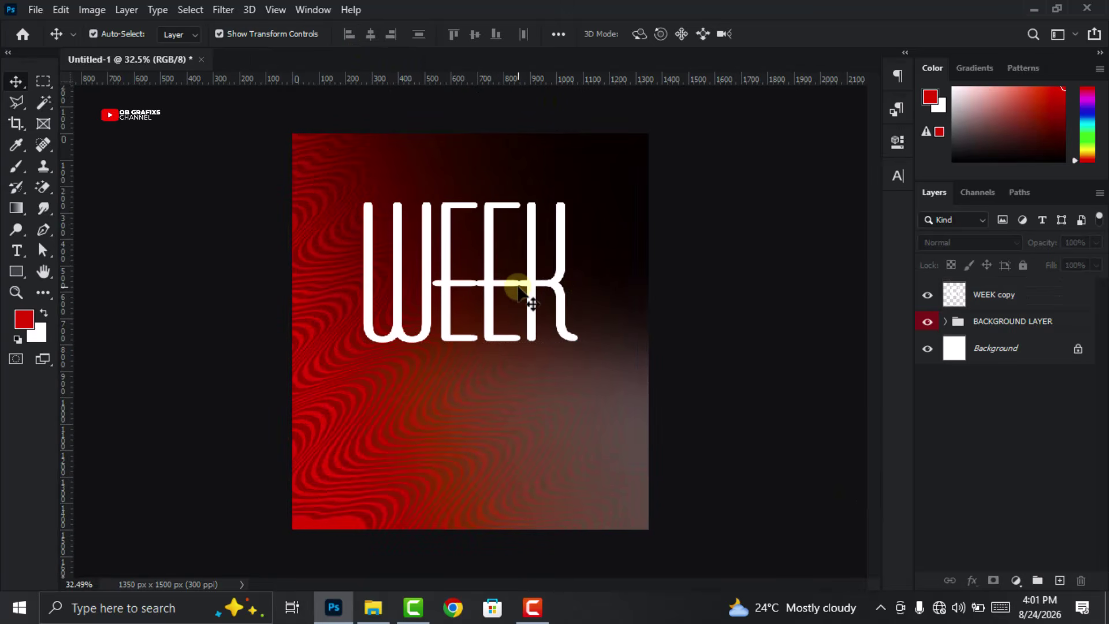
{"action": "left_click", "coordinate": [16, 250]}
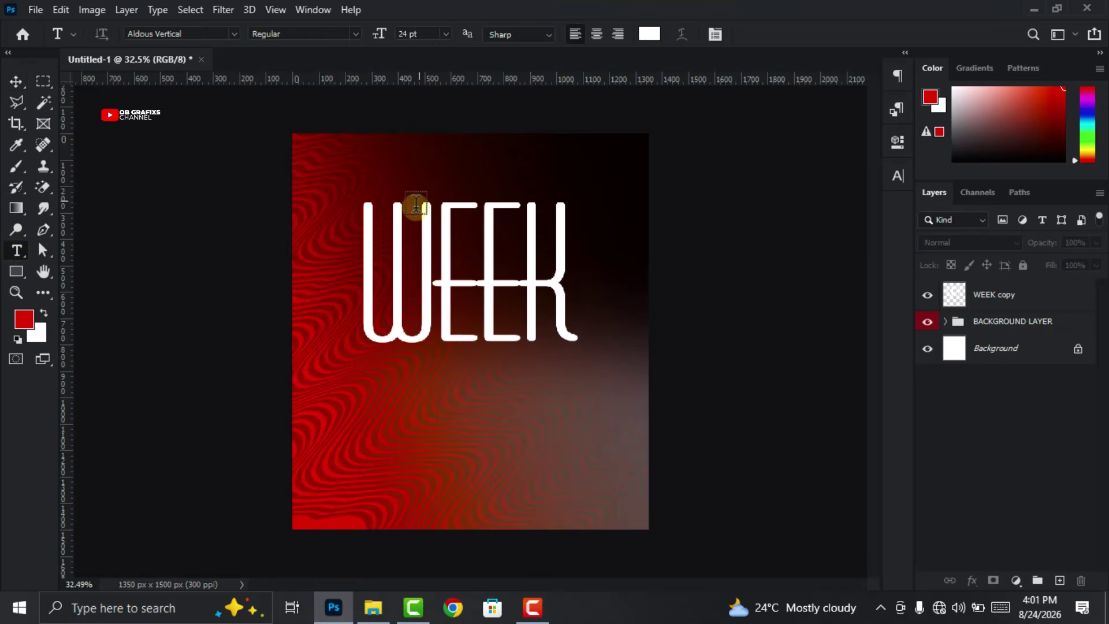
{"action": "left_click", "coordinate": [431, 160]}
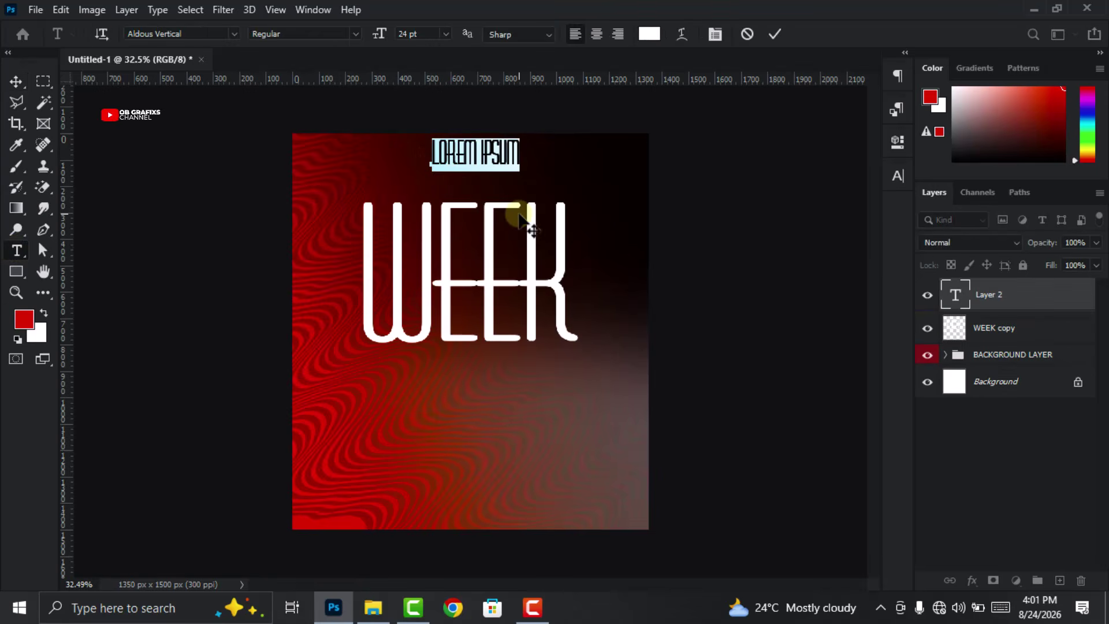
{"action": "type", "text": "HAPPY NEW"}
{"action": "left_click", "coordinate": [775, 34]}
Change the HAPPY NEW text's font to Montserrat Regular and reduce its size to 8 pt
{"action": "double_click", "coordinate": [957, 295]}
{"action": "left_click", "coordinate": [898, 176]}
{"action": "left_click", "coordinate": [801, 199]}
{"action": "left_click", "coordinate": [919, 266]}
{"action": "left_click_drag", "start_coordinate": [763, 219], "coordinate": [702, 219]}
{"action": "key", "text": "Down"}
{"action": "key", "text": "Down"}
{"action": "key", "text": "Down"}
{"action": "key", "text": "Down"}
{"action": "key", "text": "Down"}
{"action": "key", "text": "Down"}
{"action": "key", "text": "Down"}
{"action": "key", "text": "Down"}
{"action": "key", "text": "Down"}
{"action": "key", "text": "Down"}
{"action": "key", "text": "Down"}
{"action": "key", "text": "Down"}
{"action": "key", "text": "Down"}
{"action": "key", "text": "Down"}
{"action": "key", "text": "Down"}
{"action": "key", "text": "Down"}
Set the tracking of the HAPPY NEW text to 1000 and commit the edit
{"action": "double_click", "coordinate": [838, 235]}
{"action": "key", "text": "shift+Up"}
{"action": "key", "text": "shift+Up"}
{"action": "key", "text": "shift+Up"}
{"action": "key", "text": "shift+Up"}
{"action": "key", "text": "shift+Up"}
{"action": "key", "text": "shift+Up"}
{"action": "key", "text": "shift+Up"}
{"action": "key", "text": "shift+Up"}
{"action": "key", "text": "shift+Up"}
{"action": "key", "text": "shift+Up"}
{"action": "key", "text": "shift+Up"}
{"action": "key", "text": "shift+Up"}
{"action": "key", "text": "shift+Up"}
{"action": "key", "text": "shift+Up"}
{"action": "key", "text": "shift+Up"}
{"action": "key", "text": "shift+Up"}
{"action": "key", "text": "shift+Up"}
{"action": "key", "text": "shift+Up"}
{"action": "key", "text": "shift+Up"}
{"action": "key", "text": "shift+Up"}
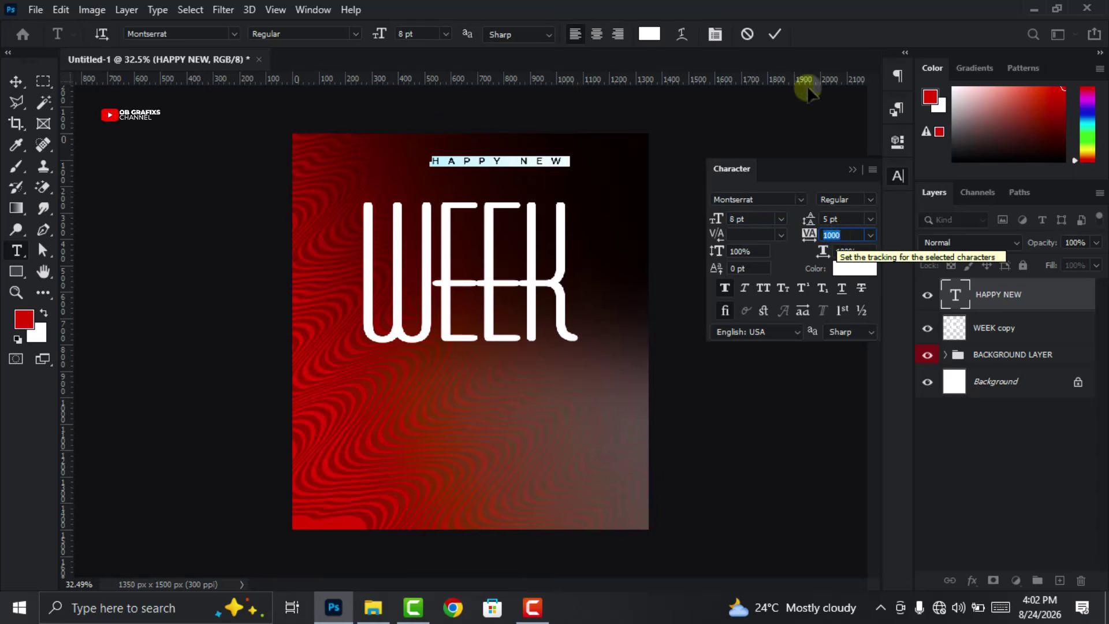
{"action": "left_click", "coordinate": [775, 34]}
Centre the HAPPY NEW text horizontally on the canvas and nudge it down to just above the WEEK title
{"action": "left_click", "coordinate": [17, 81]}
{"action": "left_click", "coordinate": [373, 33]}
{"action": "key", "text": "shift+Down"}
{"action": "key", "text": "shift+Down"}
{"action": "key", "text": "shift+Down"}
{"action": "key", "text": "shift+Down"}
{"action": "key", "text": "shift+Down"}
{"action": "key", "text": "shift+Down"}
{"action": "key", "text": "shift+Down"}
{"action": "key", "text": "shift+Down"}
{"action": "key", "text": "shift+Down"}
{"action": "key", "text": "shift+Down"}
{"action": "key", "text": "shift+Down"}
{"action": "key", "text": "shift+Down"}
{"action": "key", "text": "shift+Down"}
Widen the HAPPY NEW text's letter spacing slightly and move the WEEK title up close beneath it
{"action": "double_click", "coordinate": [957, 292]}
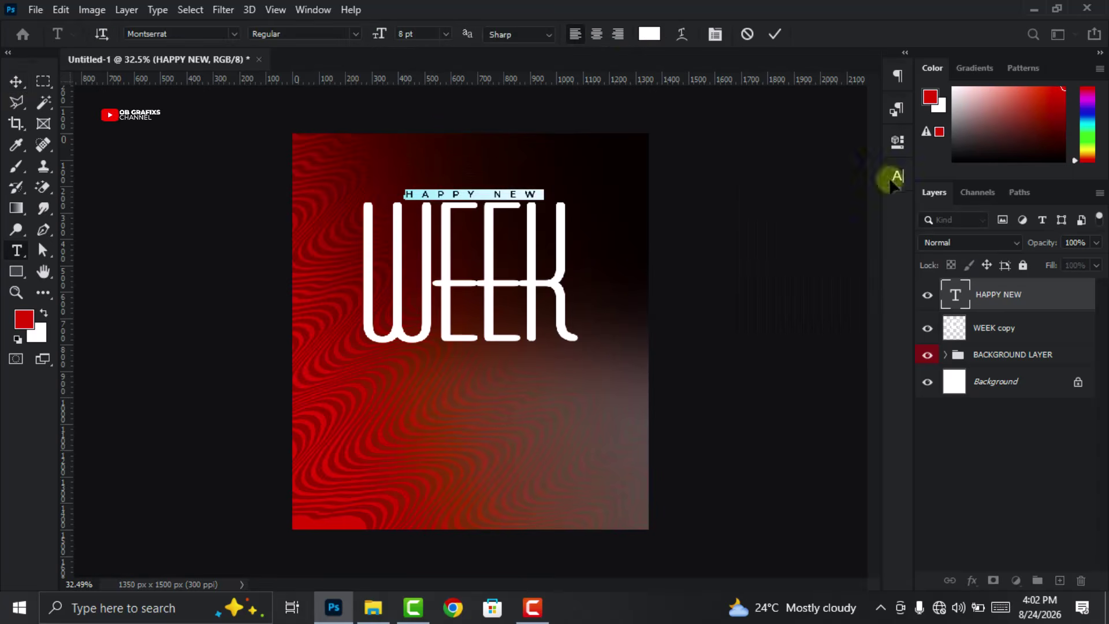
{"action": "left_click", "coordinate": [775, 34]}
{"action": "left_click", "coordinate": [898, 175]}
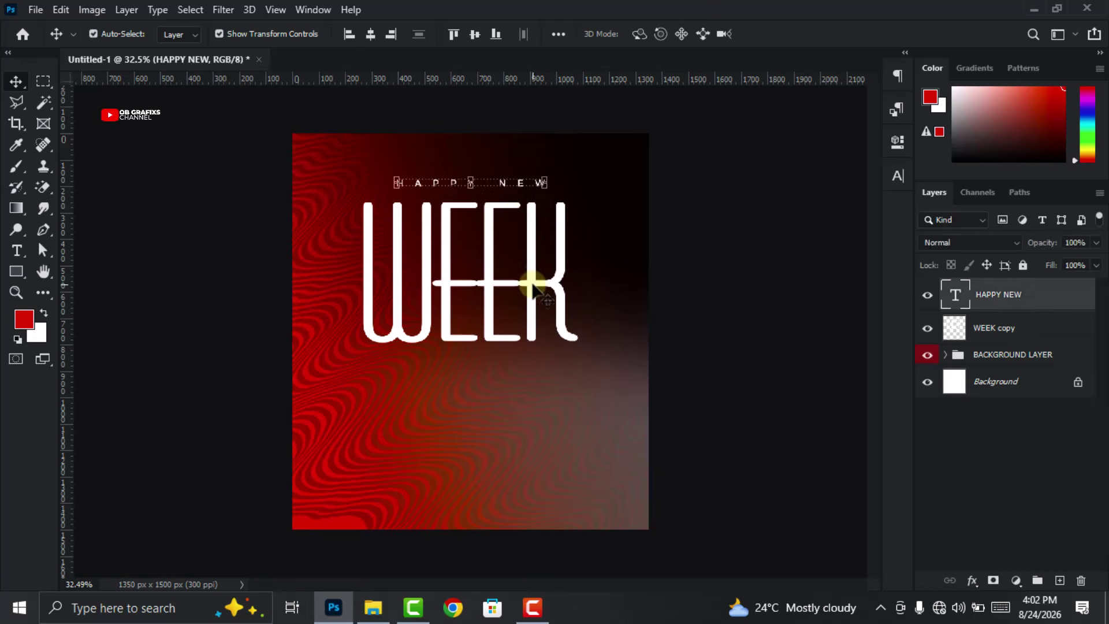
{"action": "left_click_drag", "start_coordinate": [539, 273], "coordinate": [539, 263]}
{"action": "left_click", "coordinate": [543, 340]}
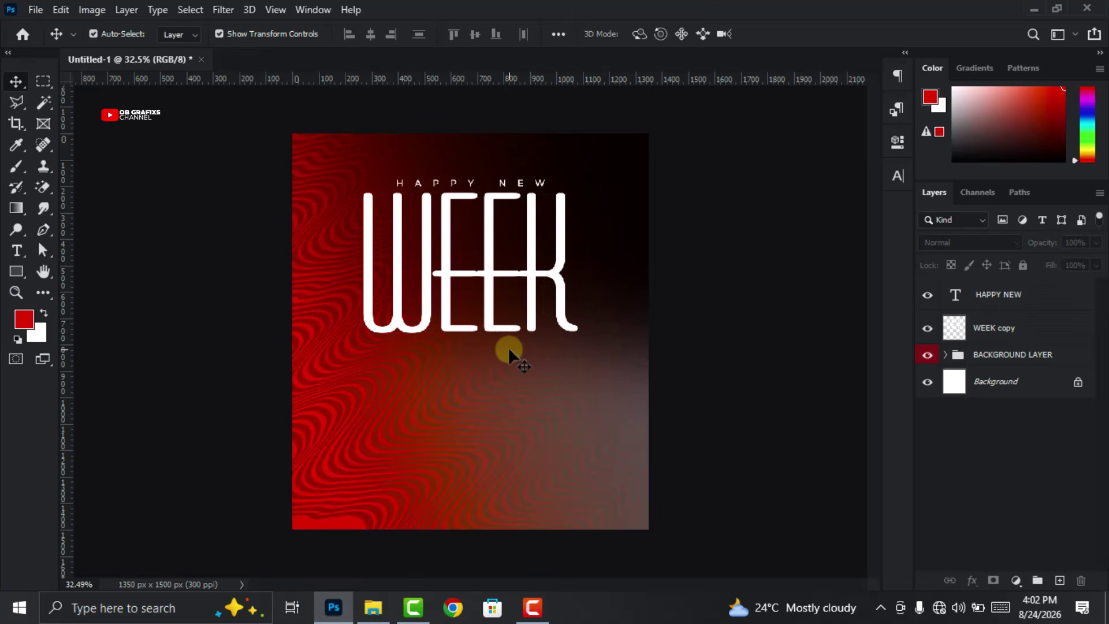
Place the photo of the seated woman from New folder (4) into the design and rasterize its layer
{"action": "left_click", "coordinate": [374, 607]}
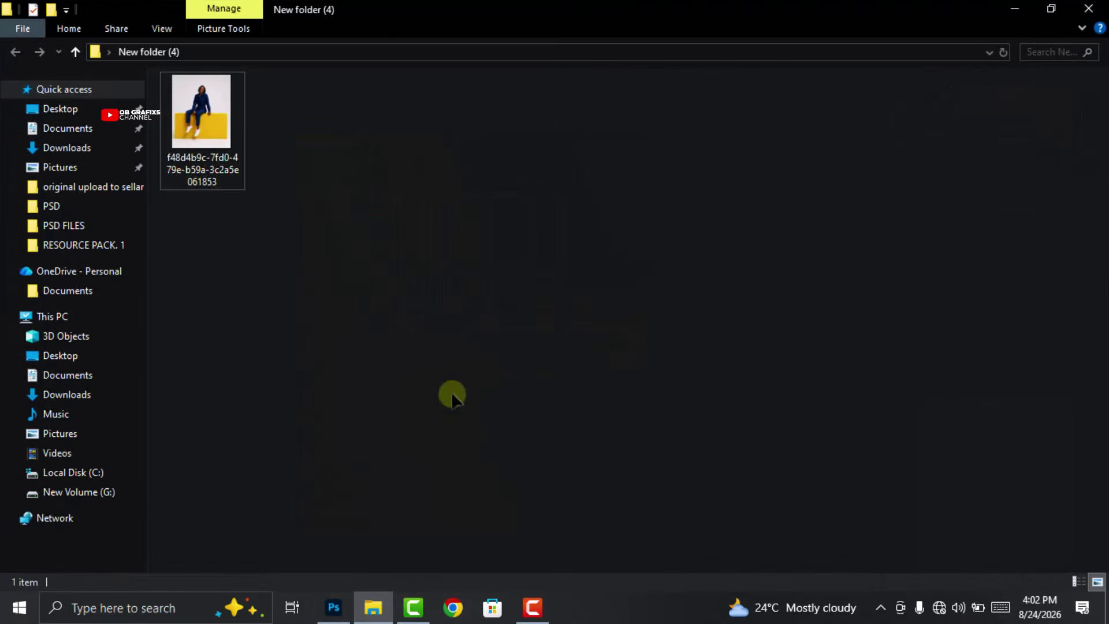
{"action": "left_click_drag", "start_coordinate": [203, 151], "coordinate": [477, 414]}
{"action": "key", "text": "Return"}
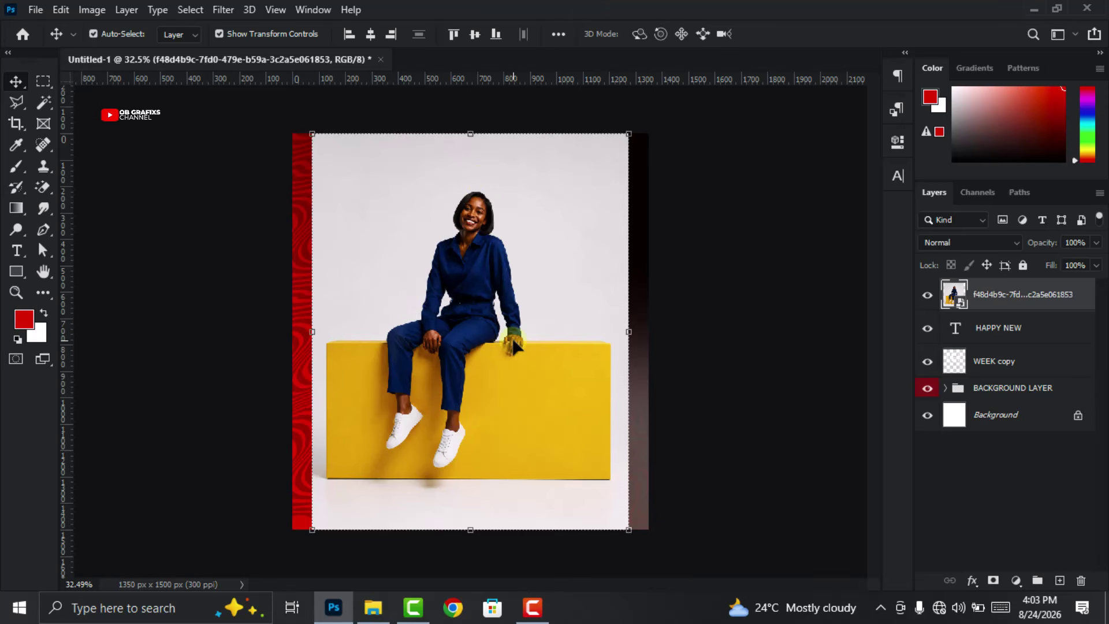
{"action": "right_click", "coordinate": [1044, 296]}
{"action": "left_click", "coordinate": [890, 302]}
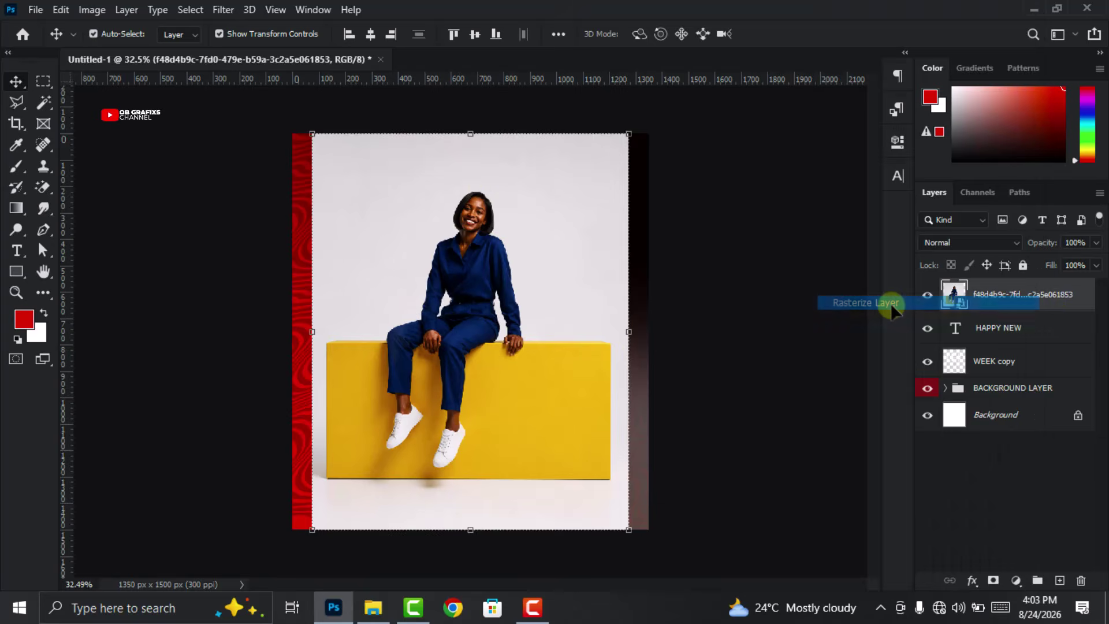
Select the woman as the photo's subject and add a layer mask that hides the photo's background
{"action": "left_click", "coordinate": [193, 11]}
{"action": "left_click", "coordinate": [207, 199]}
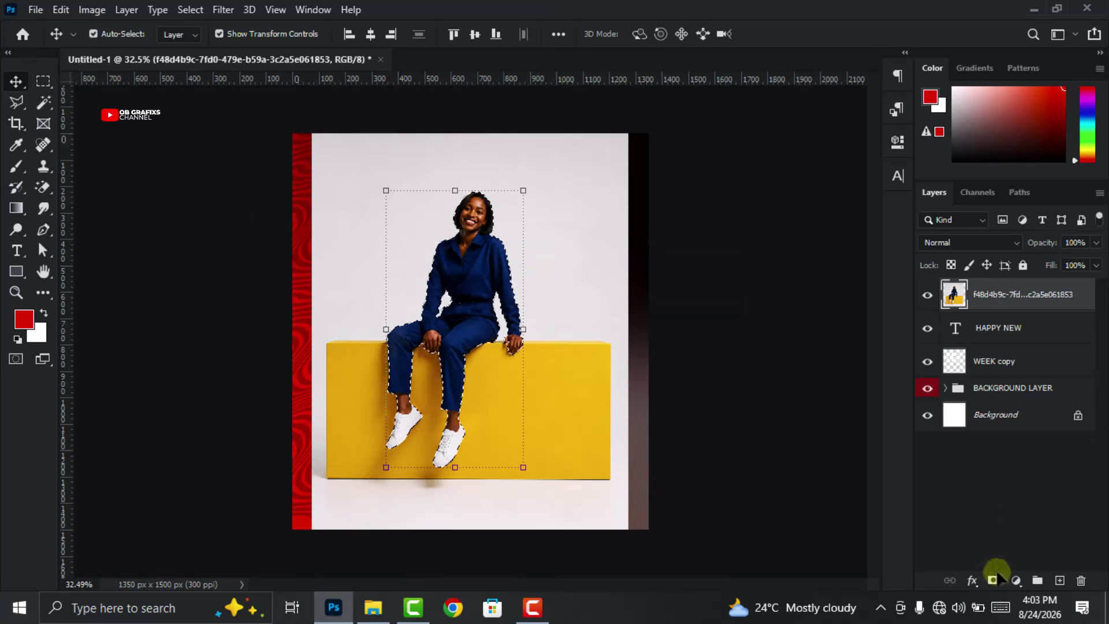
{"action": "left_click", "coordinate": [994, 582]}
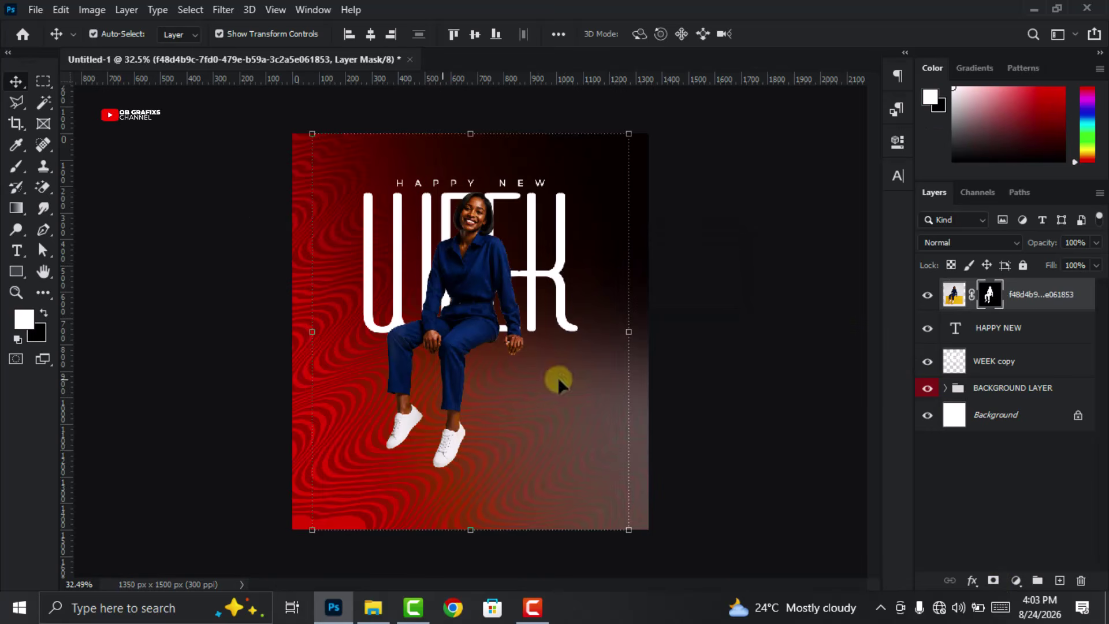
Convert the masked woman layer to a smart object and rasterize it into a plain cut-out layer
{"action": "scroll", "coordinate": [497, 225], "scroll_direction": "up", "scroll_amount": 2}
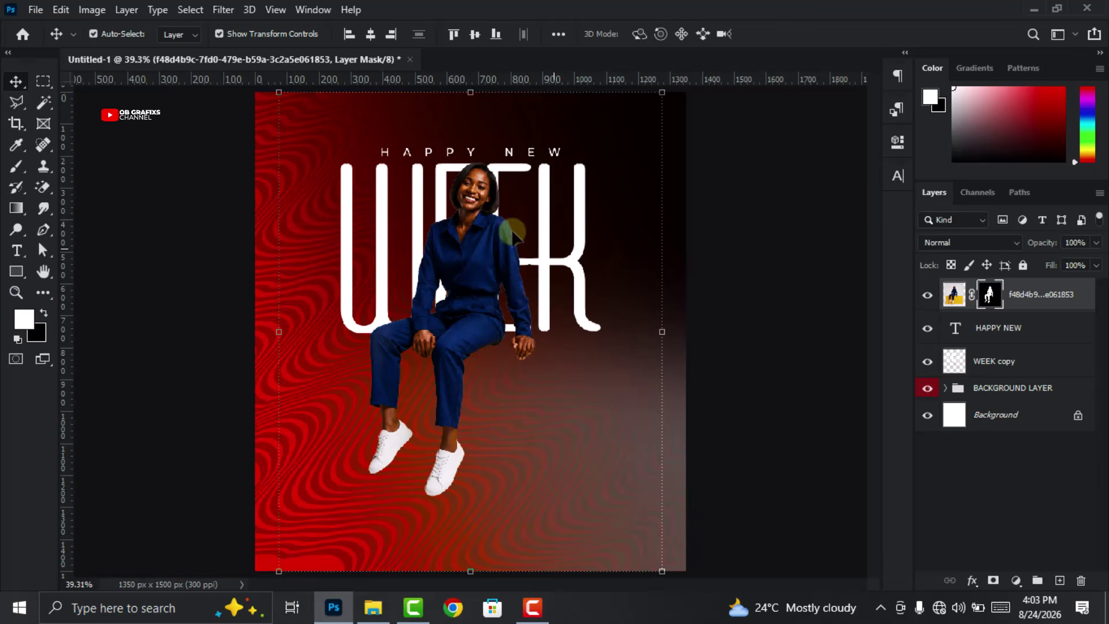
{"action": "right_click", "coordinate": [1035, 295]}
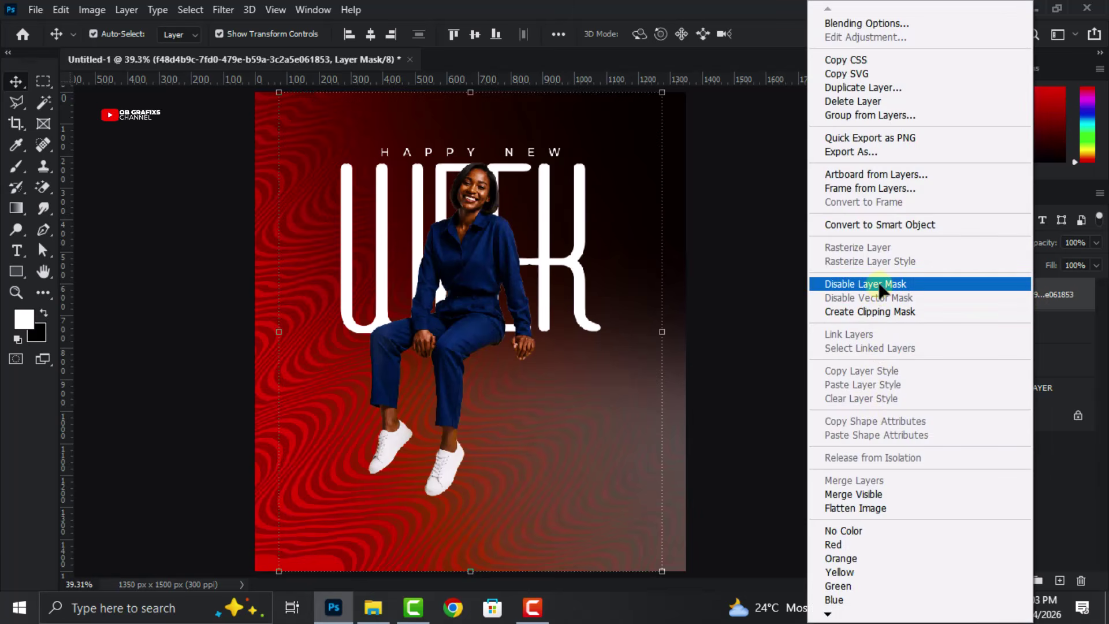
{"action": "left_click", "coordinate": [882, 225]}
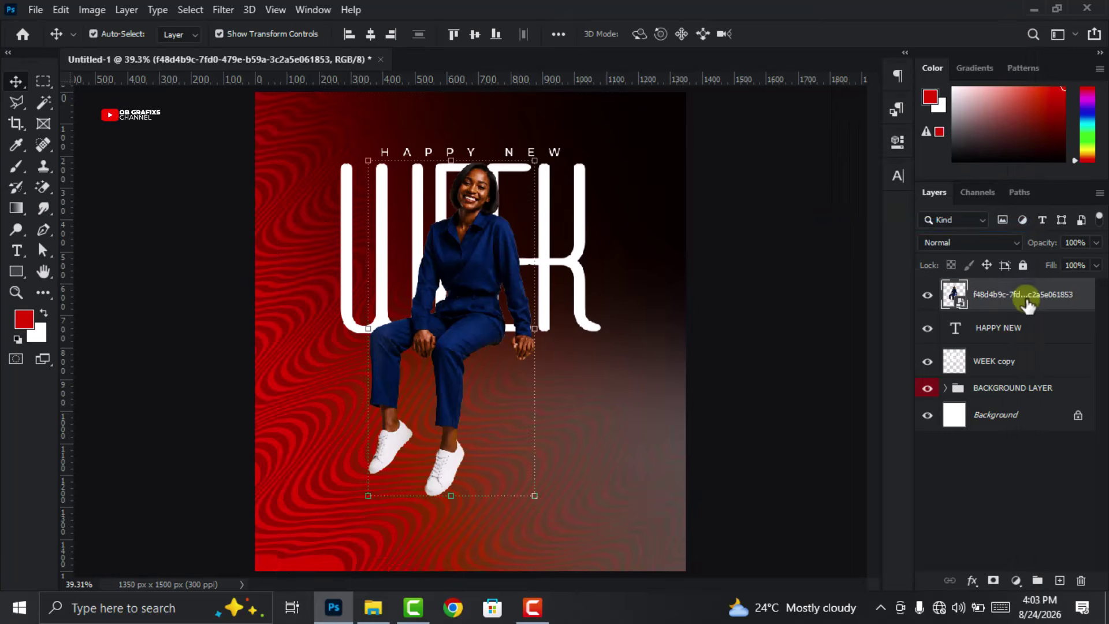
{"action": "right_click", "coordinate": [1028, 306]}
{"action": "left_click", "coordinate": [892, 301]}
Move the woman cut-out lower over the WEEK title and centre it horizontally on the canvas
{"action": "scroll", "coordinate": [452, 215], "scroll_direction": "up", "scroll_amount": 3}
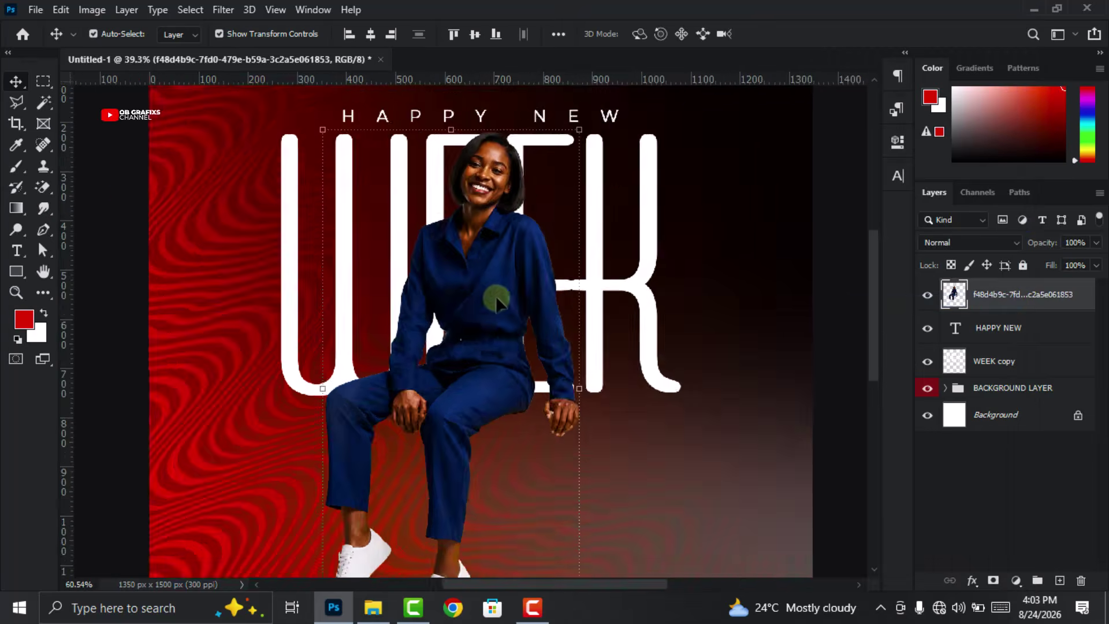
{"action": "scroll", "coordinate": [488, 289], "scroll_direction": "down", "scroll_amount": 3}
{"action": "left_click", "coordinate": [370, 34]}
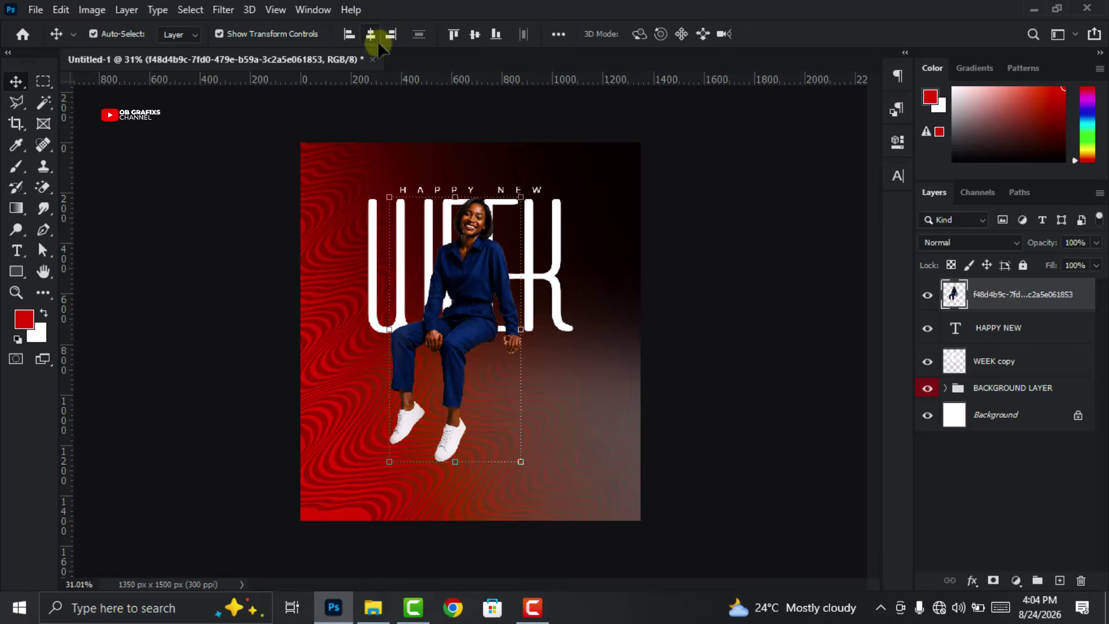
{"action": "left_click_drag", "start_coordinate": [461, 302], "coordinate": [465, 338]}
{"action": "left_click", "coordinate": [370, 34]}
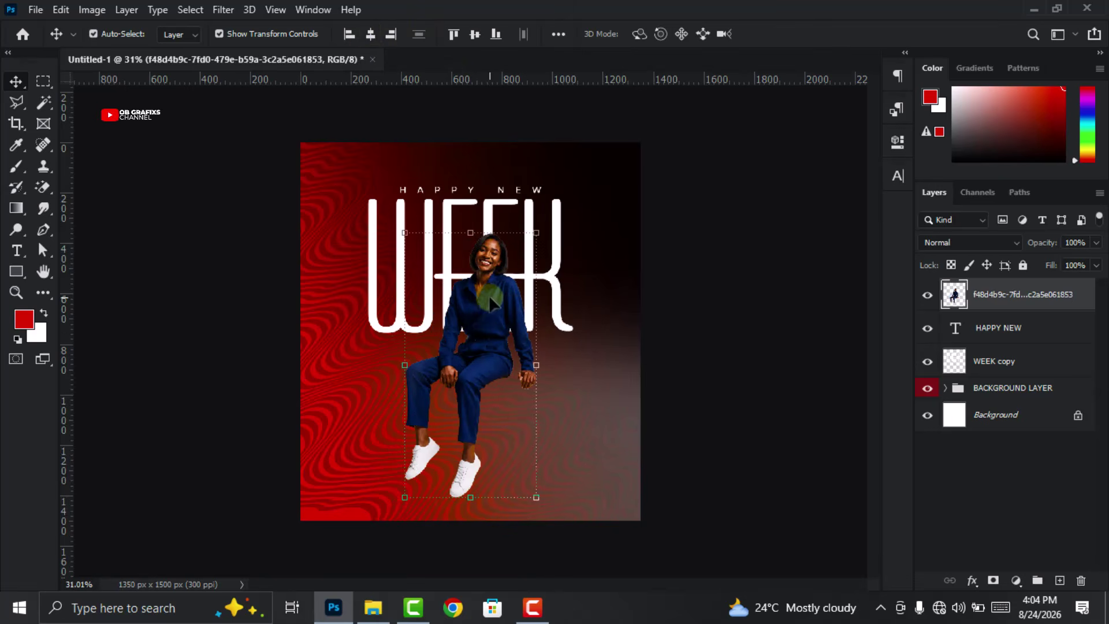
{"action": "left_click", "coordinate": [733, 272]}
Duplicate the woman cut-out layer in place
{"action": "left_click", "coordinate": [488, 345]}
{"action": "key", "text": "ctrl+j"}
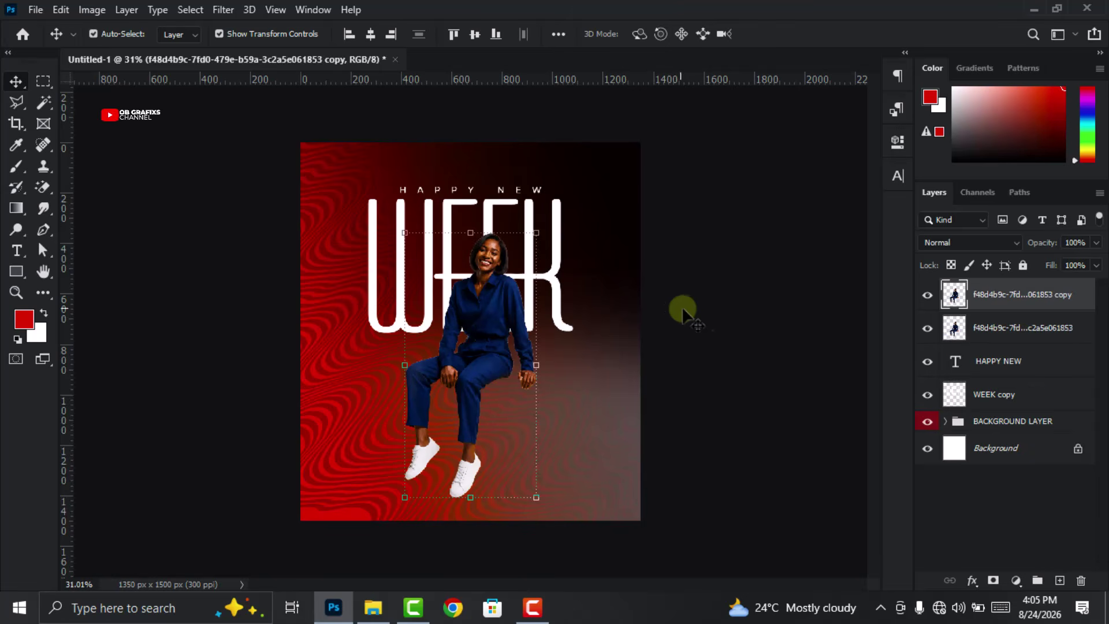
{"action": "left_click", "coordinate": [1015, 331]}
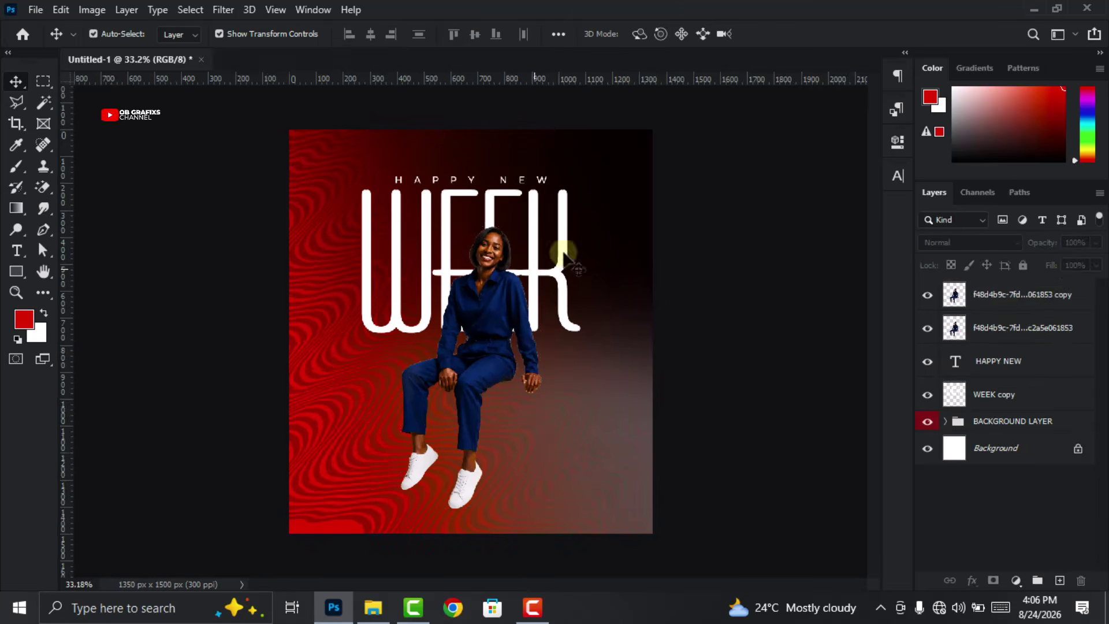
Place a horizontal guide across the canvas at the height of the woman's seat and hands
{"action": "scroll", "coordinate": [437, 271], "scroll_direction": "up", "scroll_amount": 1}
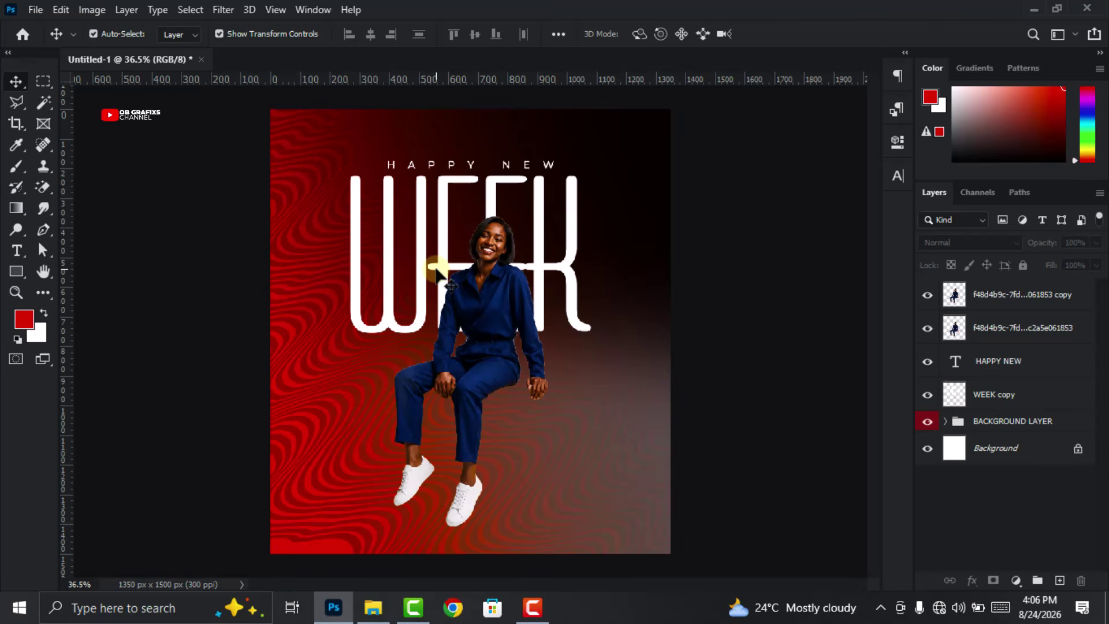
{"action": "left_click_drag", "start_coordinate": [523, 83], "coordinate": [541, 400]}
{"action": "scroll", "coordinate": [526, 386], "scroll_direction": "up", "scroll_amount": 5}
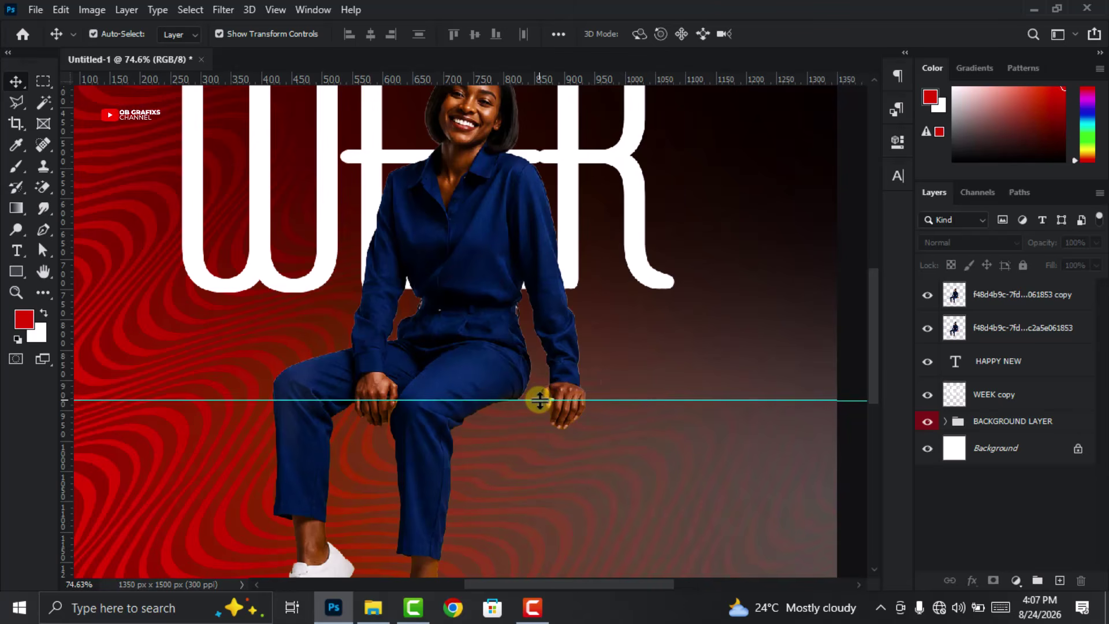
{"action": "scroll", "coordinate": [534, 381], "scroll_direction": "down", "scroll_amount": 5}
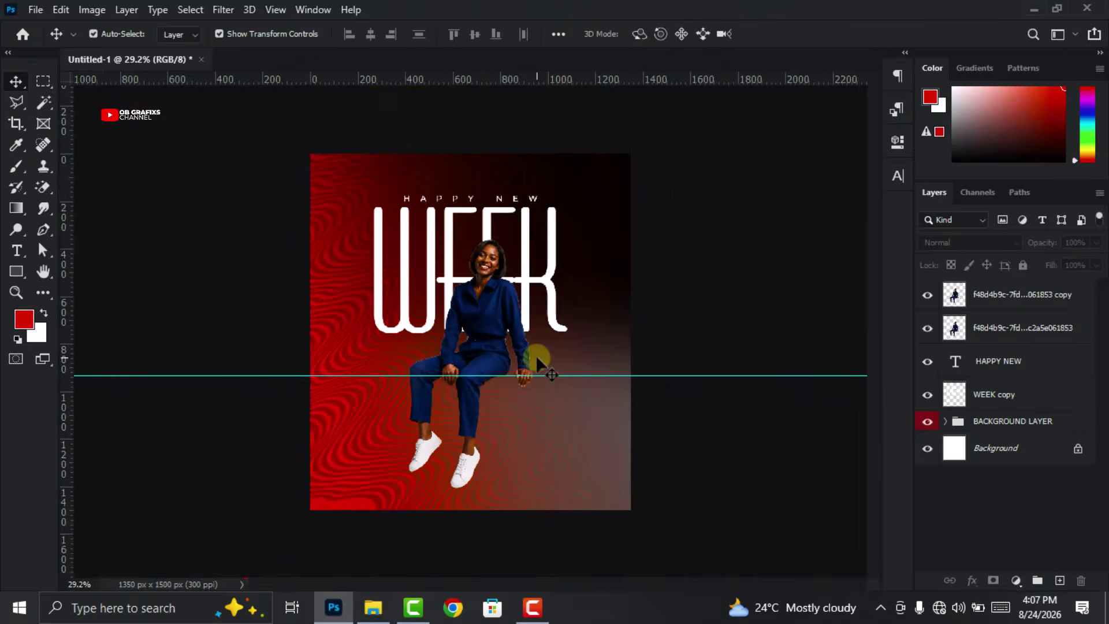
Draw a rectangle about 1411 x 613 px from the guide to below the canvas and fill it with white
{"action": "left_click", "coordinate": [17, 271]}
{"action": "left_click", "coordinate": [318, 377]}
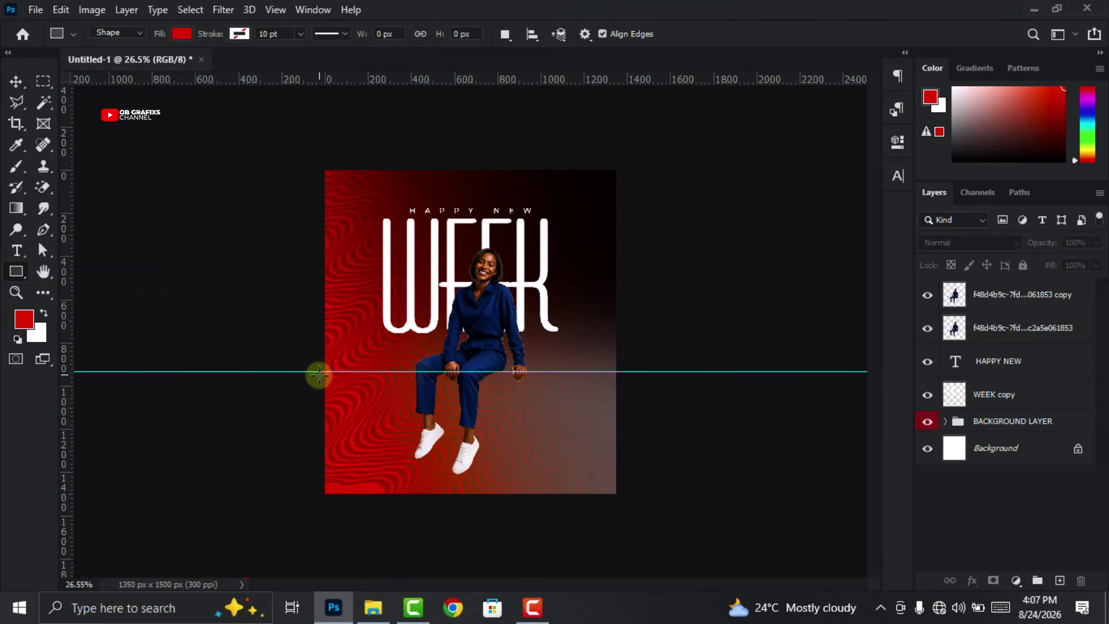
{"action": "left_click_drag", "start_coordinate": [318, 372], "coordinate": [623, 504]}
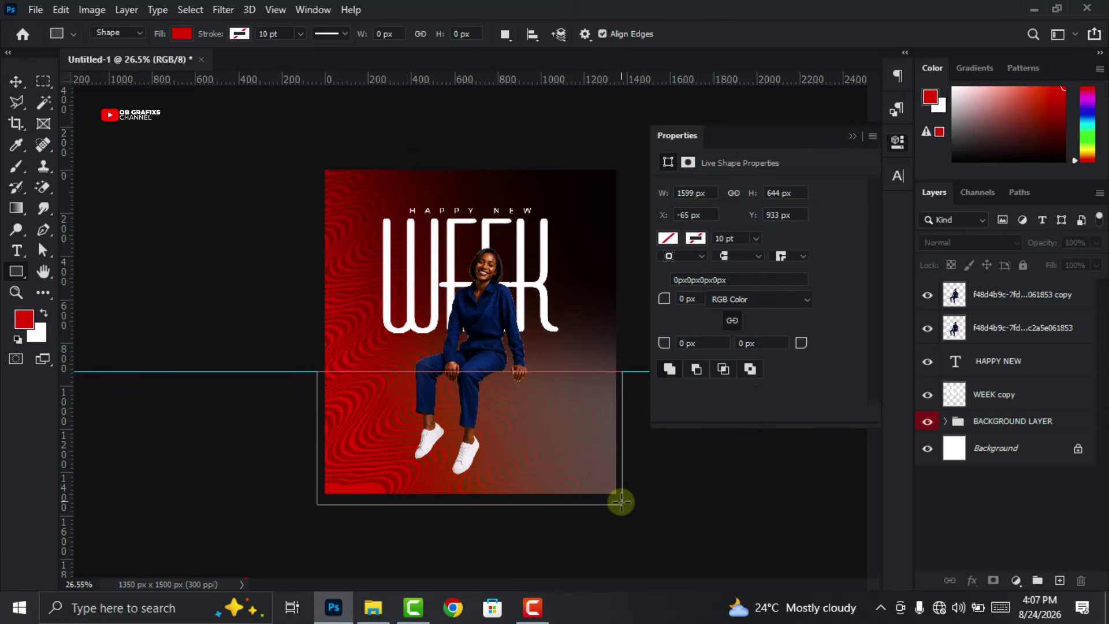
{"action": "left_click", "coordinate": [668, 238]}
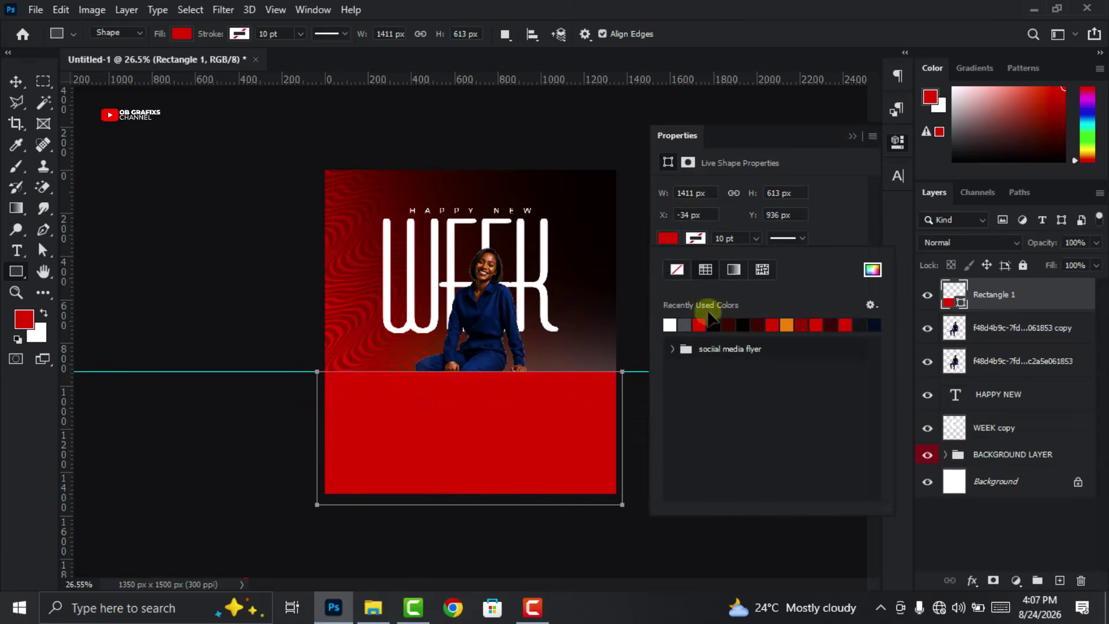
{"action": "left_click", "coordinate": [670, 324]}
{"action": "left_click", "coordinate": [895, 142]}
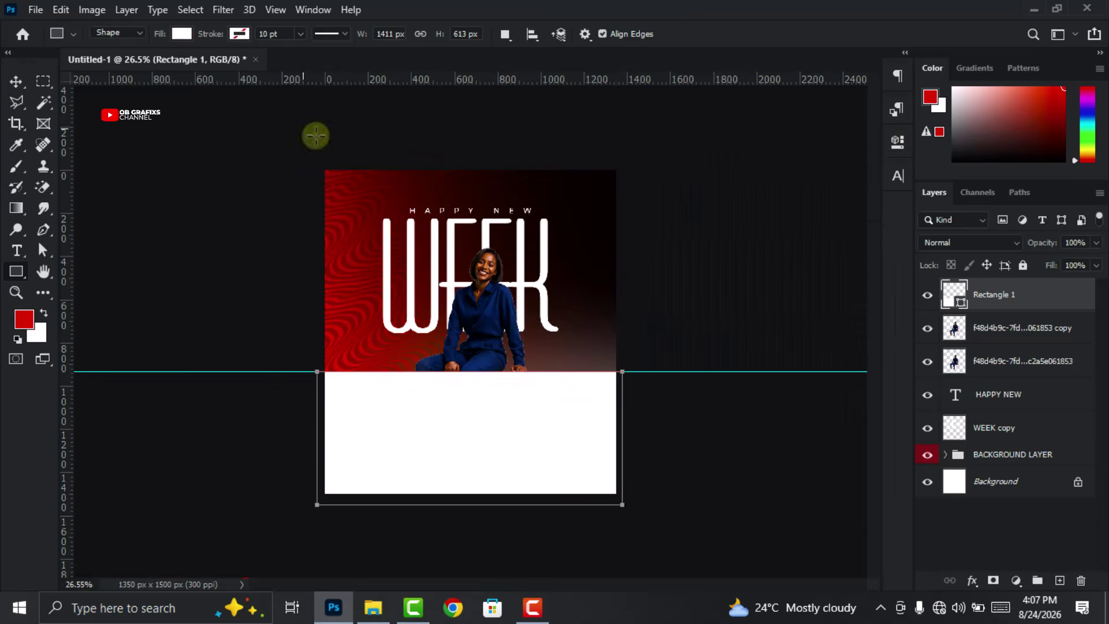
Move the white rectangle's layer between the two woman layers and remove the horizontal guide
{"action": "key", "text": "v"}
{"action": "scroll", "coordinate": [525, 383], "scroll_direction": "up", "scroll_amount": 2}
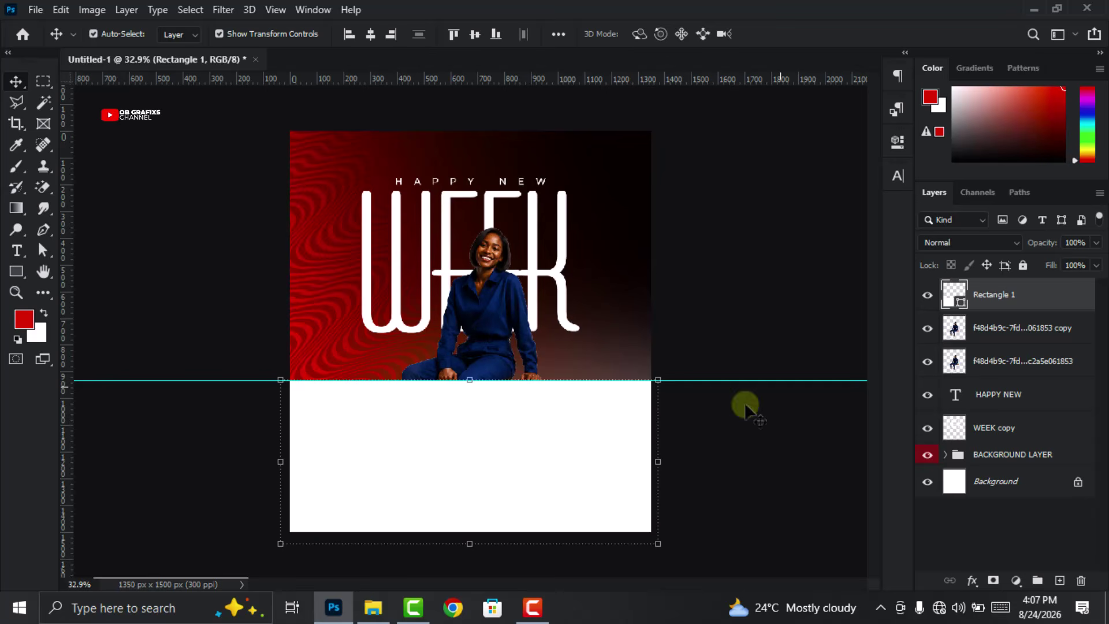
{"action": "left_click_drag", "start_coordinate": [1026, 301], "coordinate": [1031, 345]}
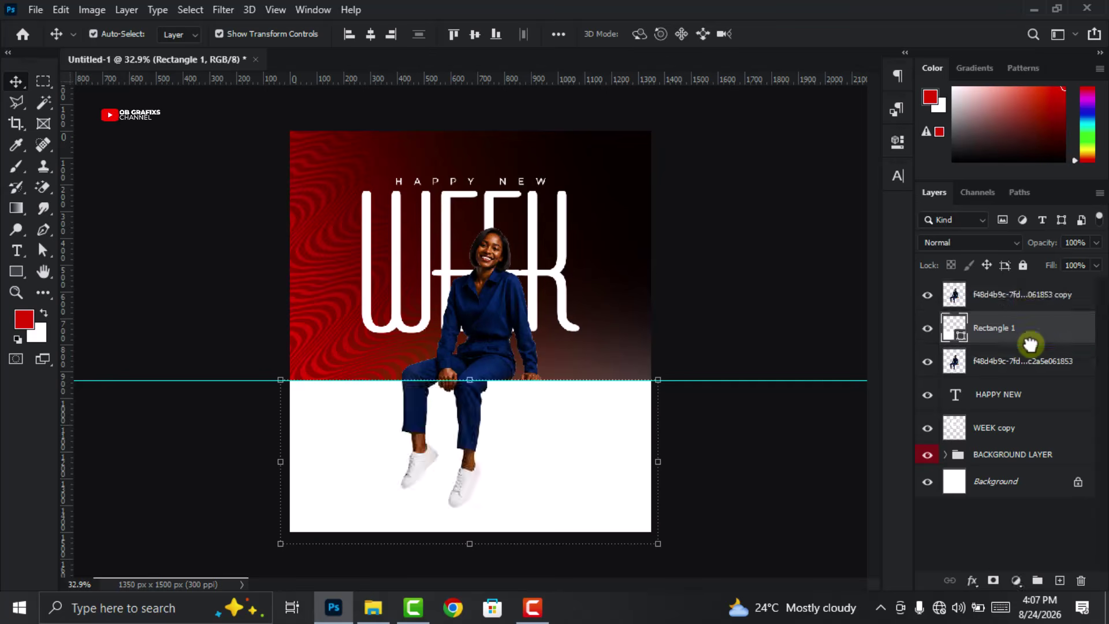
{"action": "left_click", "coordinate": [927, 295]}
{"action": "left_click", "coordinate": [928, 362]}
{"action": "left_click", "coordinate": [1006, 328]}
{"action": "left_click", "coordinate": [755, 382]}
{"action": "left_click_drag", "start_coordinate": [756, 381], "coordinate": [743, 76]}
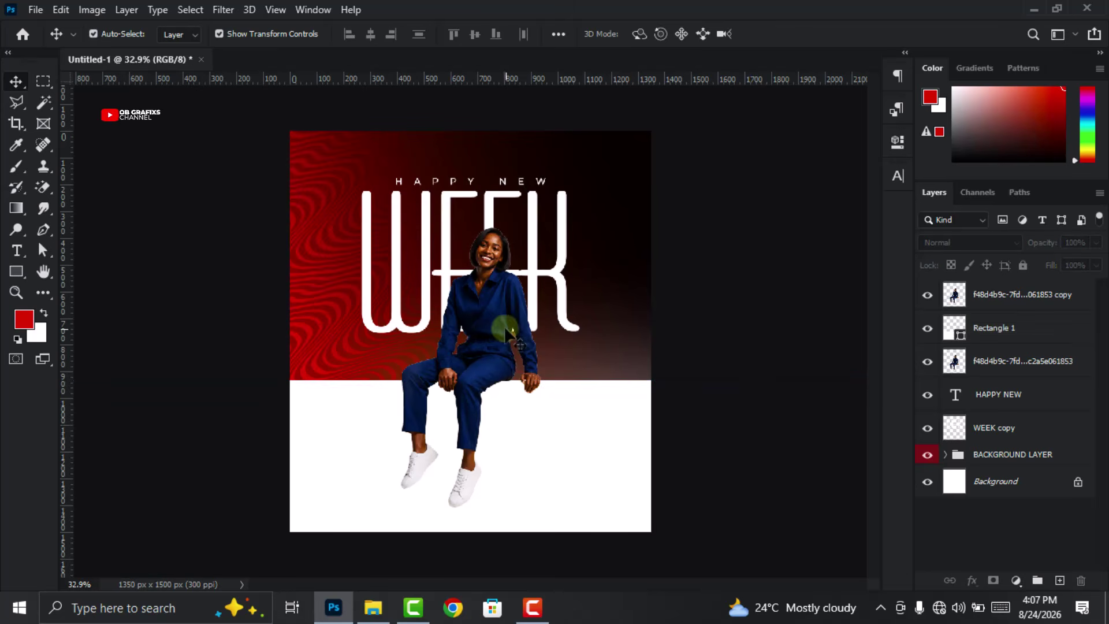
Lock the original woman layer beneath the rectangle and hide the woman copy layer above it
{"action": "left_click", "coordinate": [1020, 372]}
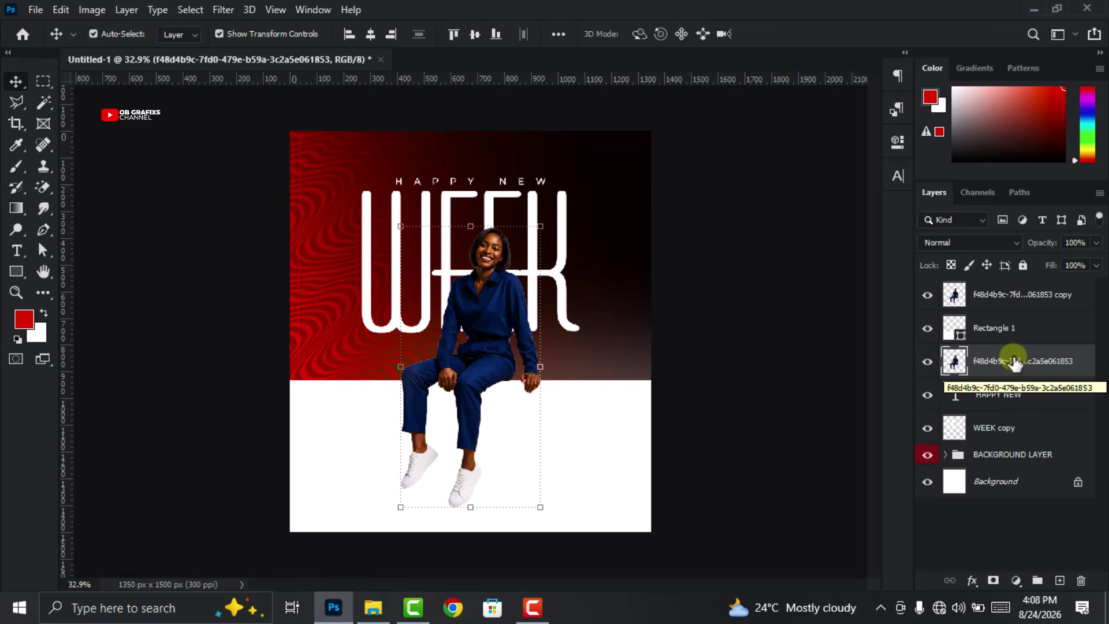
{"action": "left_click", "coordinate": [1023, 266]}
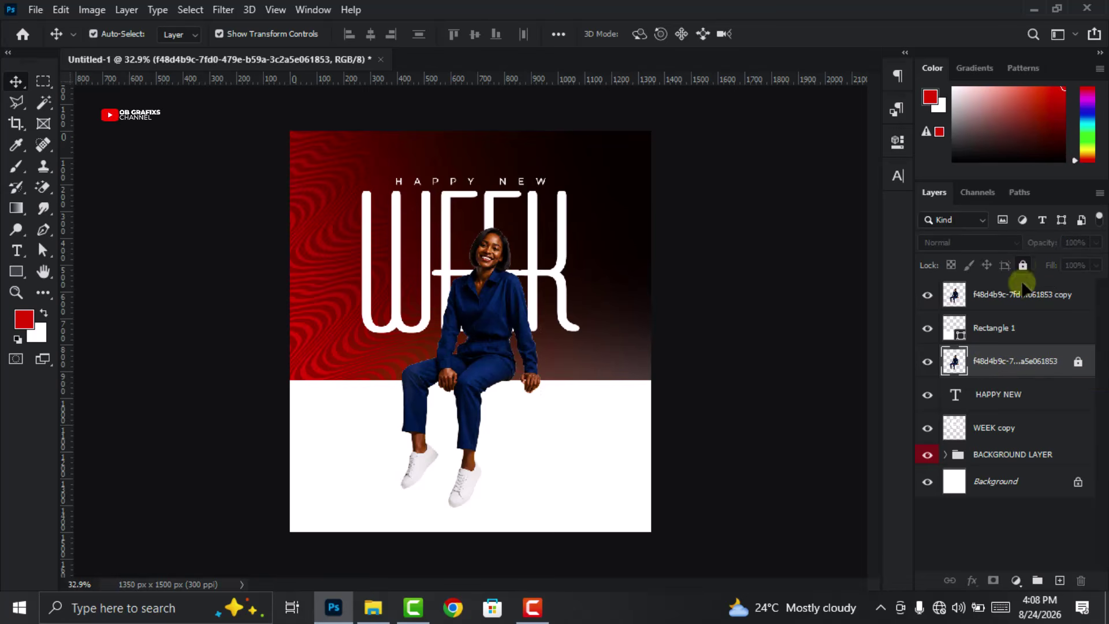
{"action": "left_click", "coordinate": [1016, 296]}
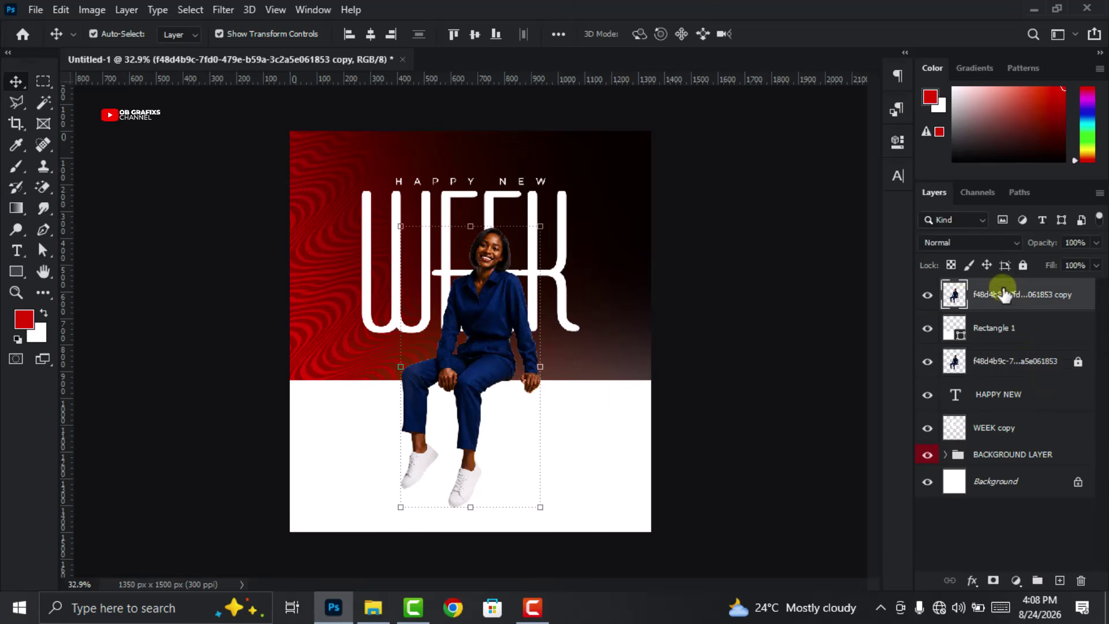
{"action": "left_click", "coordinate": [928, 295]}
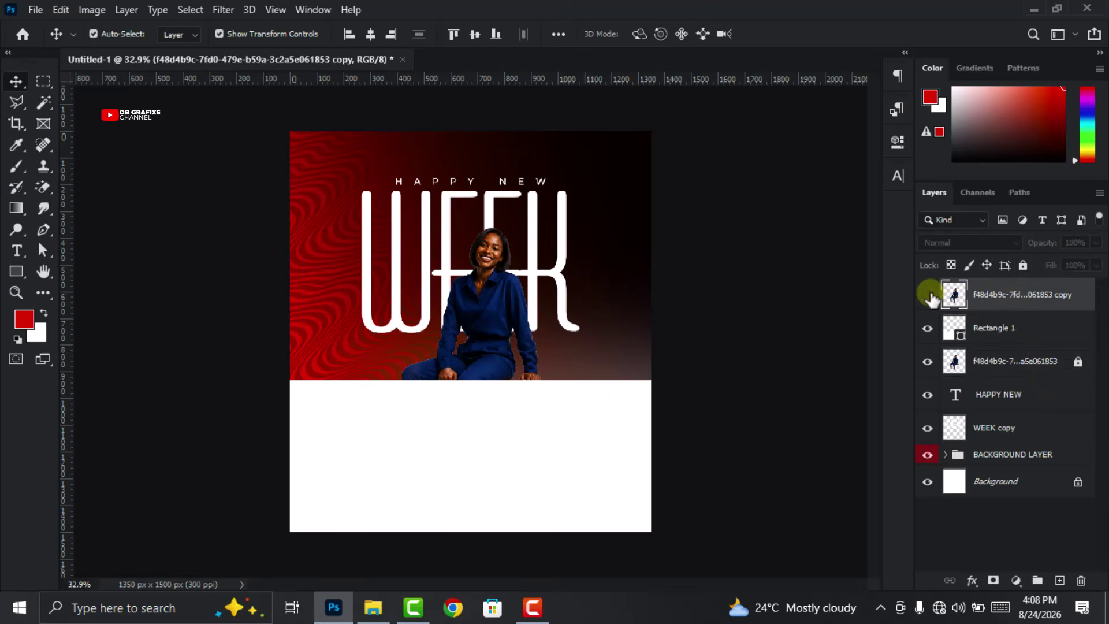
{"action": "left_click", "coordinate": [484, 333]}
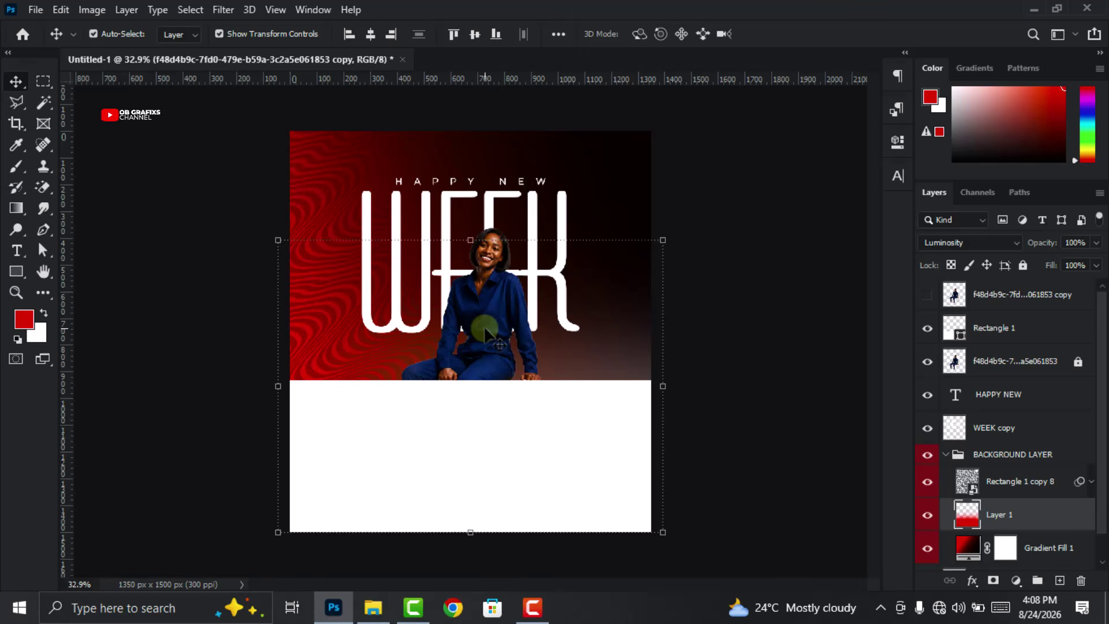
Make the woman copy layer above the white rectangle visible again and select it
{"action": "left_click", "coordinate": [999, 309]}
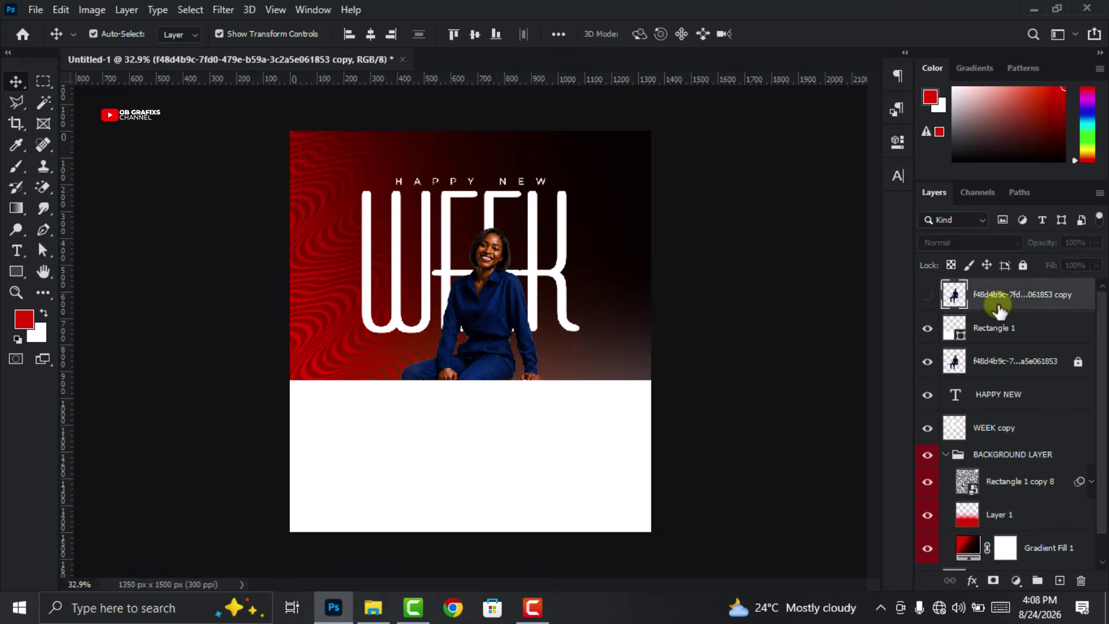
{"action": "left_click", "coordinate": [928, 296]}
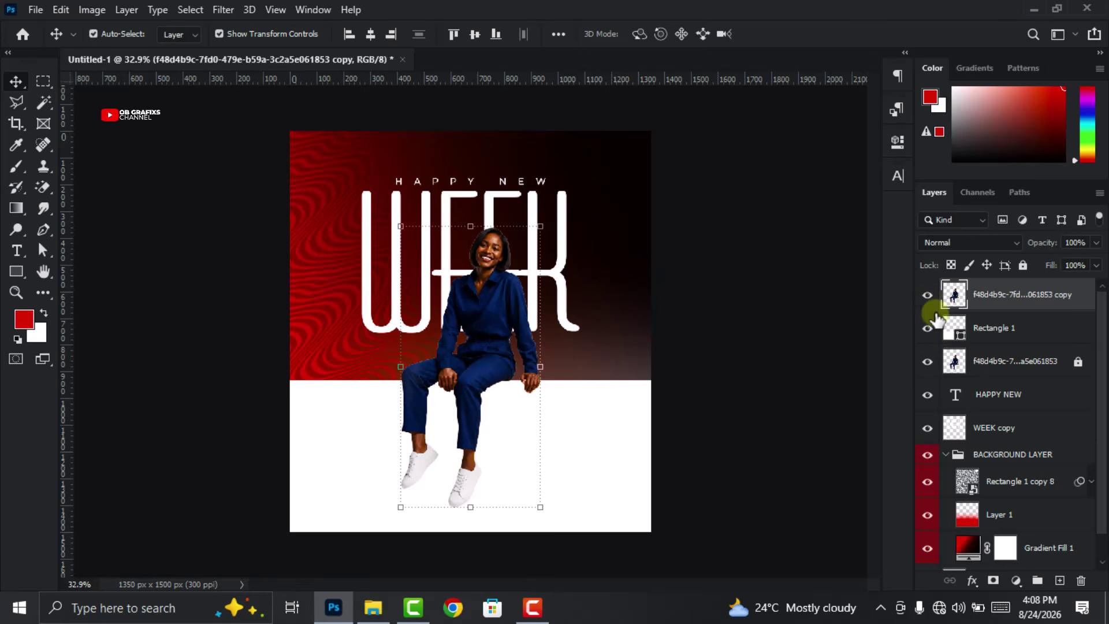
{"action": "left_click", "coordinate": [928, 296]}
{"action": "left_click", "coordinate": [1013, 371]}
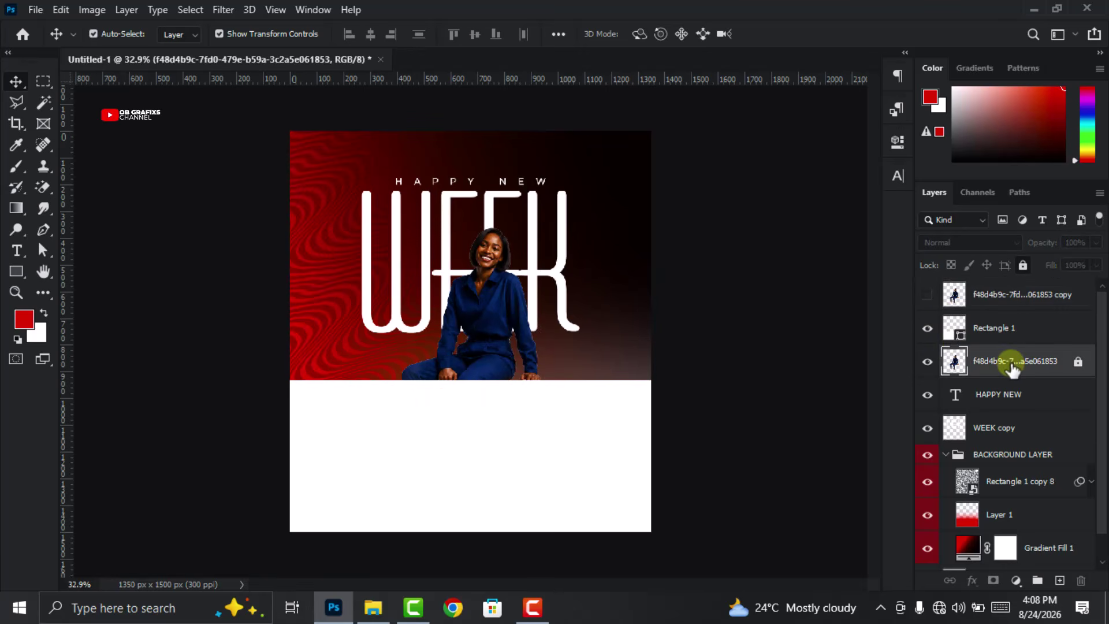
{"action": "left_click", "coordinate": [996, 297]}
{"action": "left_click", "coordinate": [928, 296]}
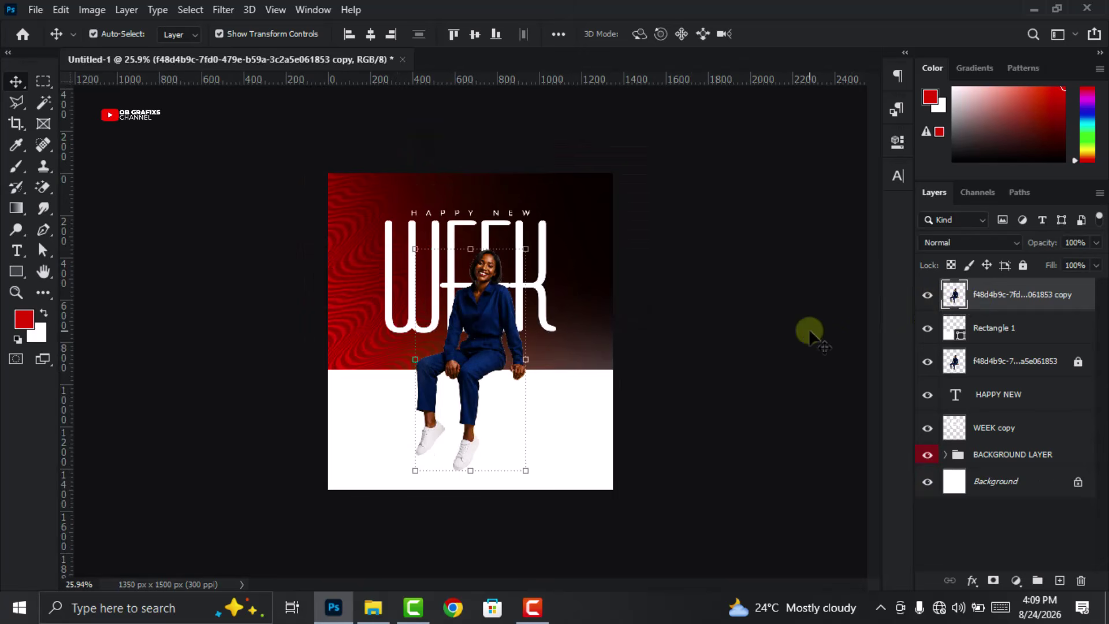
Outline the bent leg's lower part and shoe below the white block's edge with the Polygonal Lasso, delete it and deselect
{"action": "left_click", "coordinate": [16, 103]}
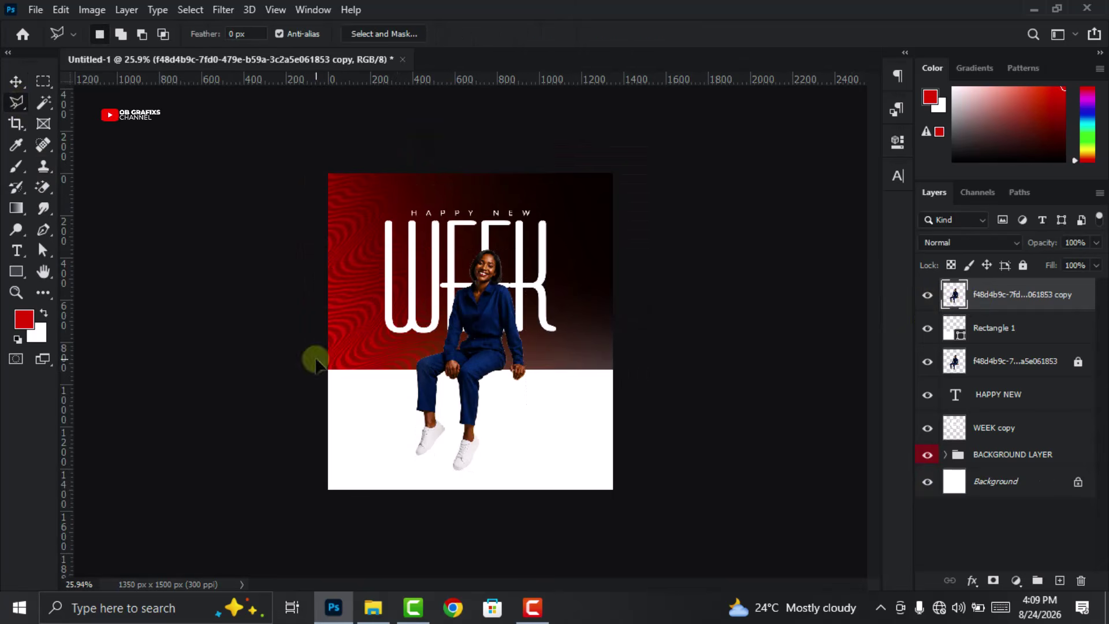
{"action": "scroll", "coordinate": [310, 356], "scroll_direction": "up", "scroll_amount": 4}
{"action": "scroll", "coordinate": [402, 393], "scroll_direction": "up", "scroll_amount": 8}
{"action": "scroll", "coordinate": [451, 432], "scroll_direction": "up", "scroll_amount": 2}
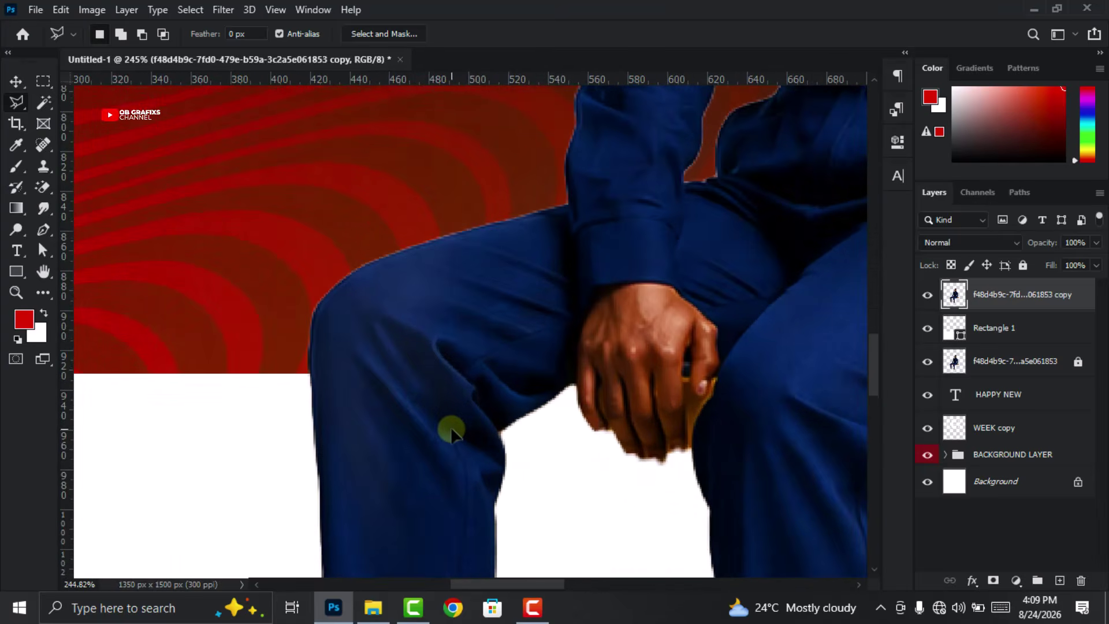
{"action": "left_click", "coordinate": [252, 375]}
{"action": "left_click", "coordinate": [571, 385]}
{"action": "left_click", "coordinate": [558, 433]}
{"action": "scroll", "coordinate": [559, 435], "scroll_direction": "down", "scroll_amount": 3}
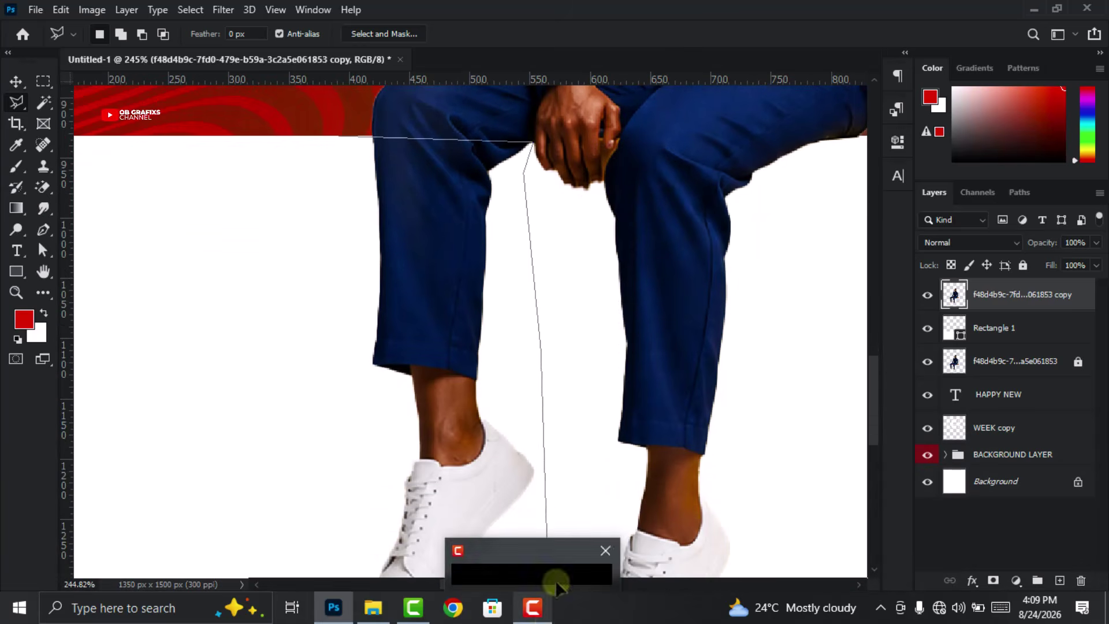
{"action": "left_click", "coordinate": [561, 424]}
{"action": "left_click", "coordinate": [563, 524]}
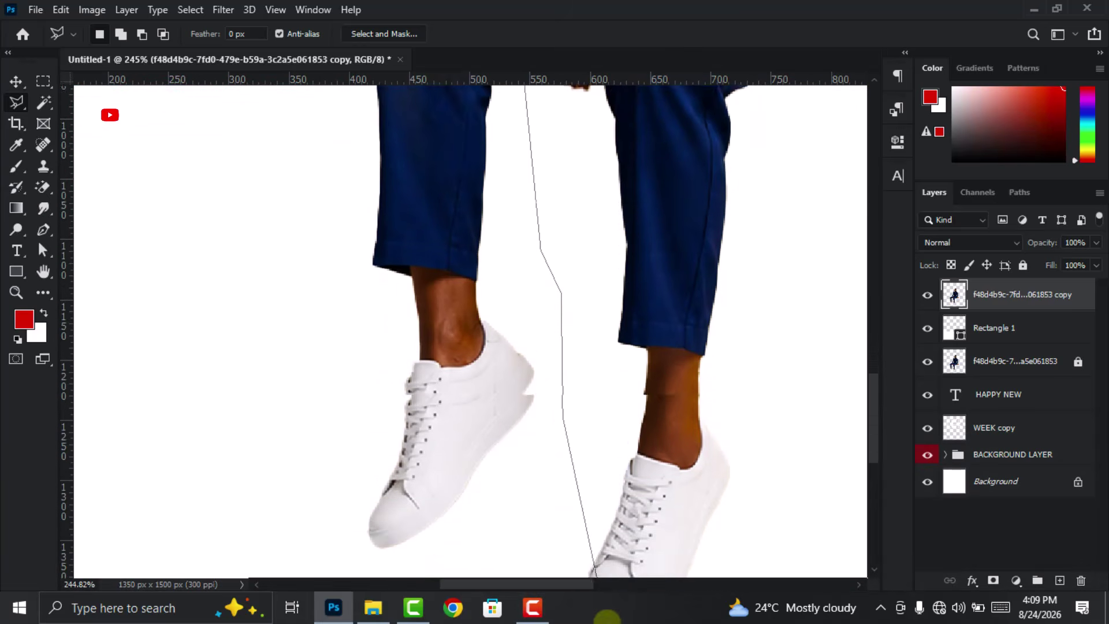
{"action": "left_click", "coordinate": [506, 473]}
{"action": "scroll", "coordinate": [506, 473], "scroll_direction": "down", "scroll_amount": 3}
{"action": "left_click", "coordinate": [397, 487]}
{"action": "left_click", "coordinate": [352, 260]}
{"action": "left_click", "coordinate": [395, 141]}
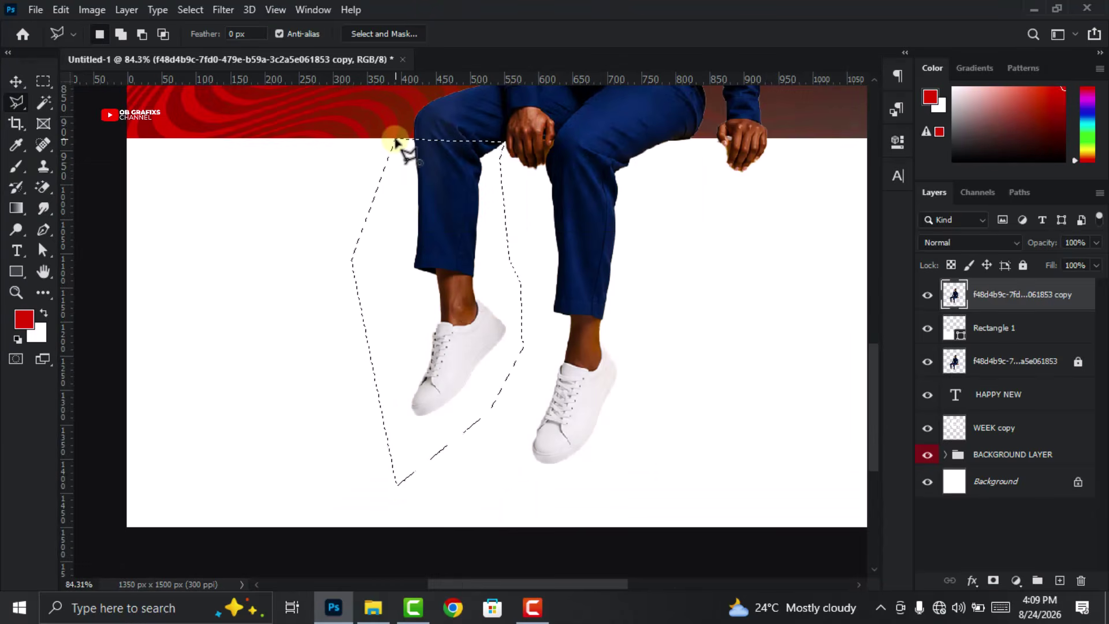
{"action": "right_click", "coordinate": [472, 220]}
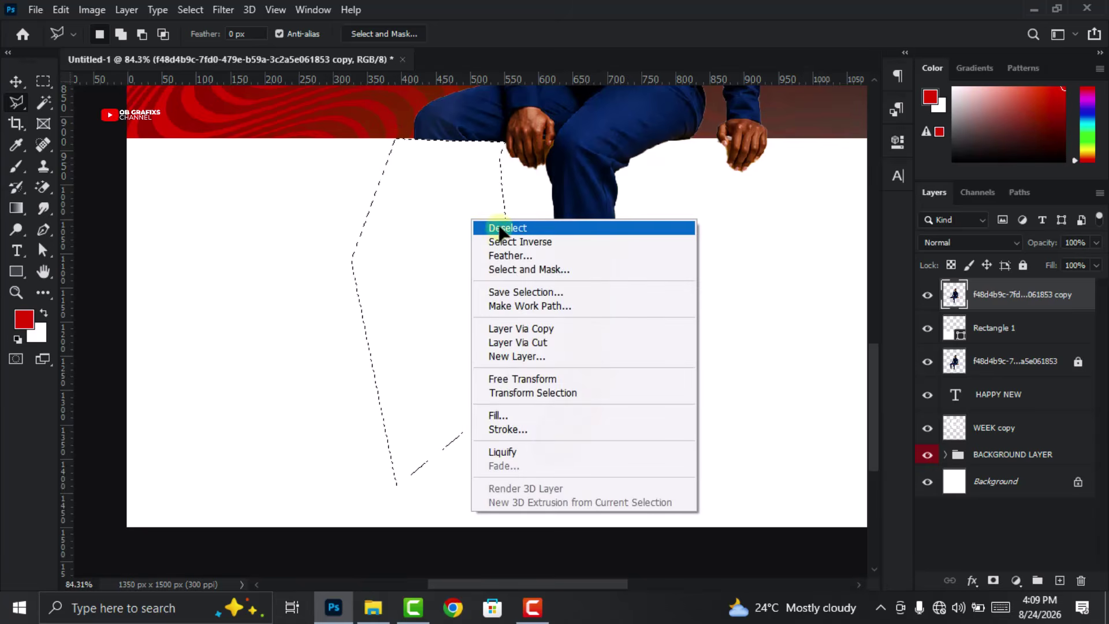
{"action": "left_click", "coordinate": [500, 229]}
Lasso the leftover trouser strip between the knee and hand below the block's edge, delete it and clear the selection
{"action": "scroll", "coordinate": [494, 276], "scroll_direction": "down", "scroll_amount": 3}
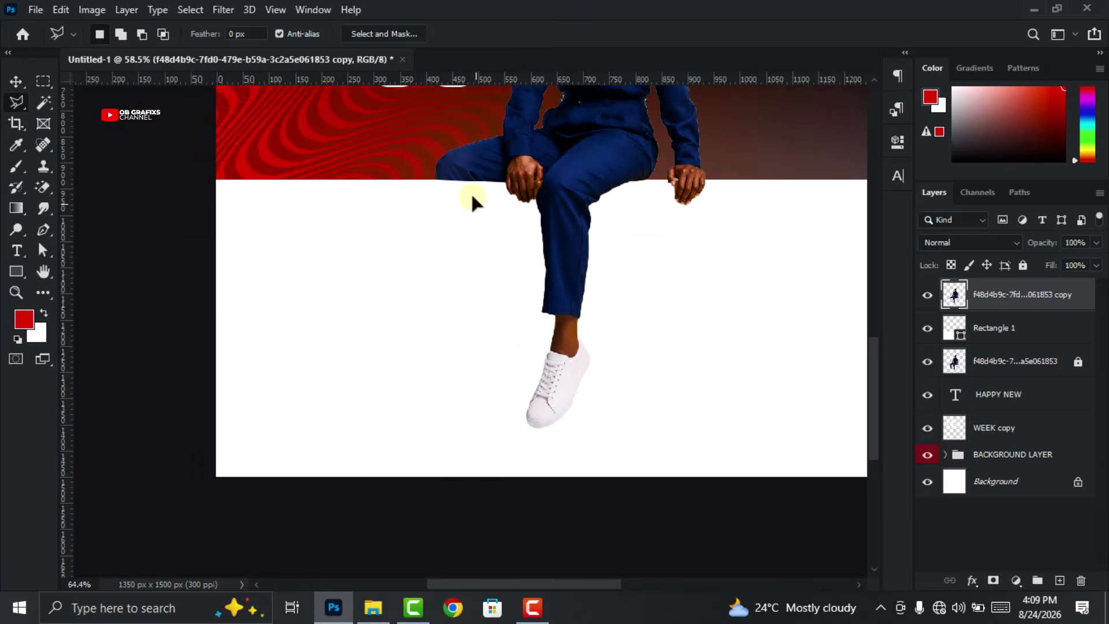
{"action": "scroll", "coordinate": [474, 199], "scroll_direction": "up", "scroll_amount": 8}
{"action": "scroll", "coordinate": [381, 176], "scroll_direction": "up", "scroll_amount": 2}
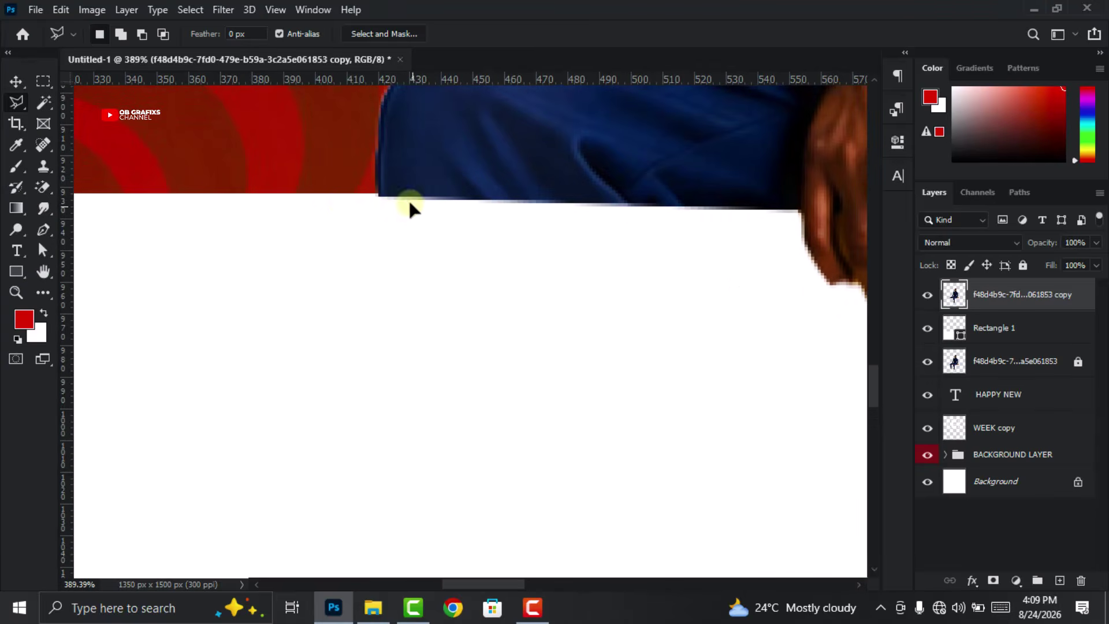
{"action": "left_click", "coordinate": [324, 195]}
{"action": "left_click", "coordinate": [442, 197]}
{"action": "left_click", "coordinate": [538, 201]}
{"action": "left_click", "coordinate": [722, 206]}
{"action": "left_click", "coordinate": [795, 211]}
{"action": "left_click", "coordinate": [790, 311]}
{"action": "left_click", "coordinate": [255, 338]}
{"action": "left_click", "coordinate": [326, 197]}
{"action": "right_click", "coordinate": [399, 235]}
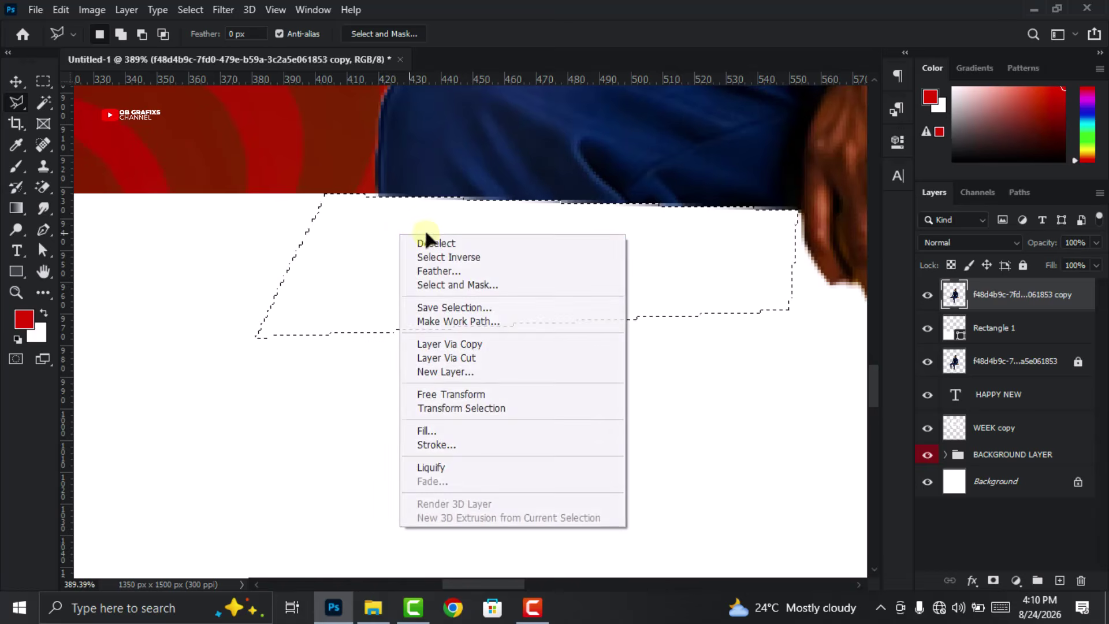
{"action": "left_click", "coordinate": [428, 243]}
Add a new empty layer between the woman copy layer and the white rectangle, and leave it selected
{"action": "scroll", "coordinate": [381, 223], "scroll_direction": "down", "scroll_amount": 5}
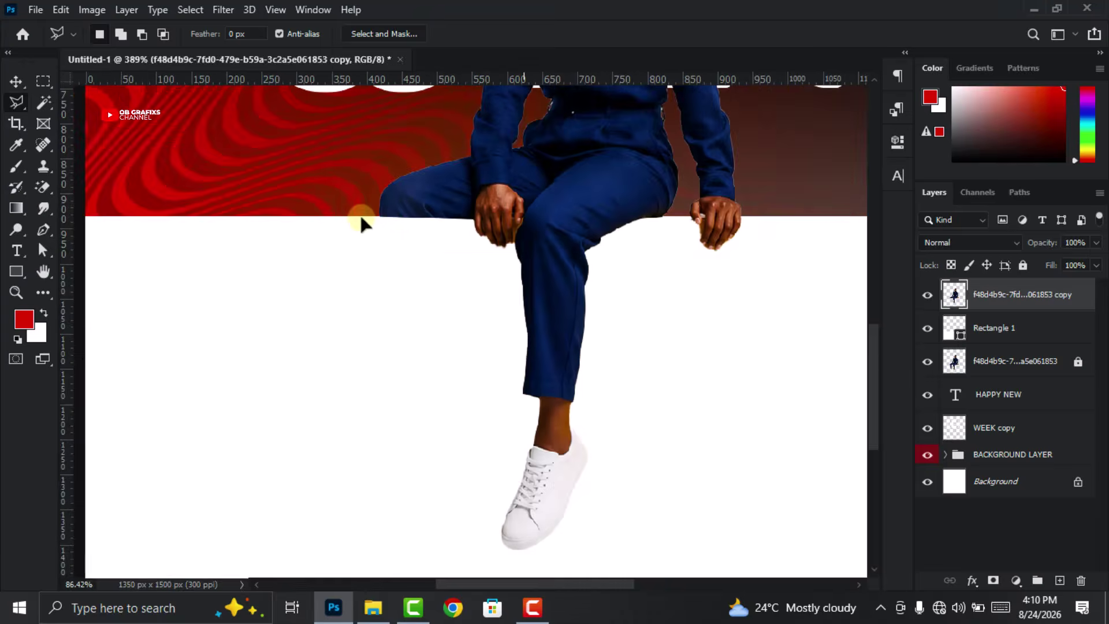
{"action": "scroll", "coordinate": [358, 222], "scroll_direction": "down", "scroll_amount": 5}
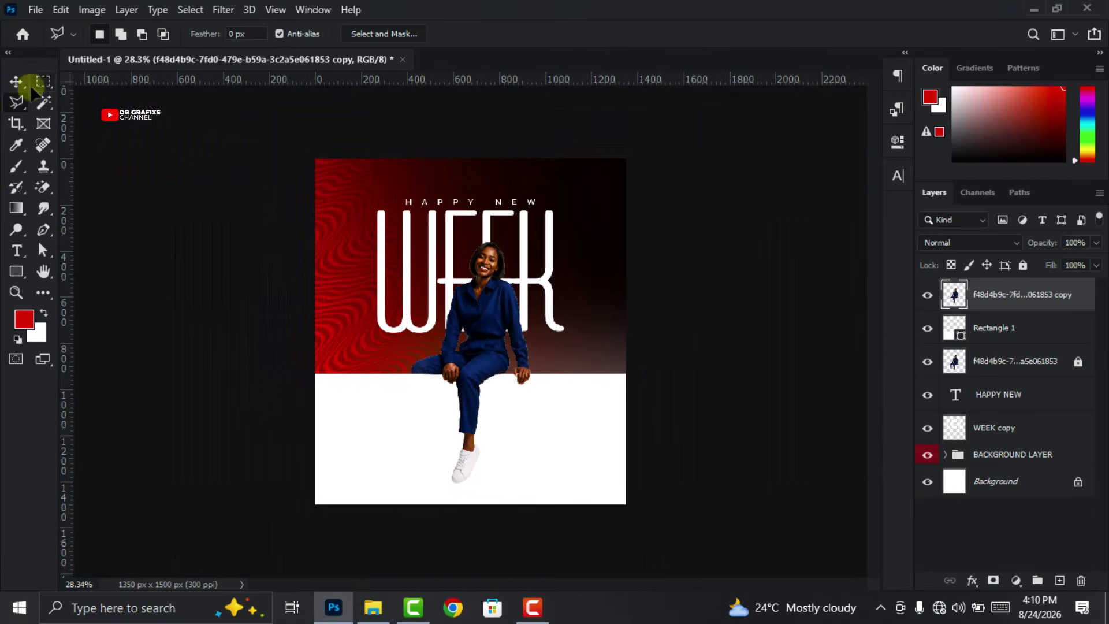
{"action": "left_click", "coordinate": [16, 82]}
{"action": "left_click", "coordinate": [286, 282]}
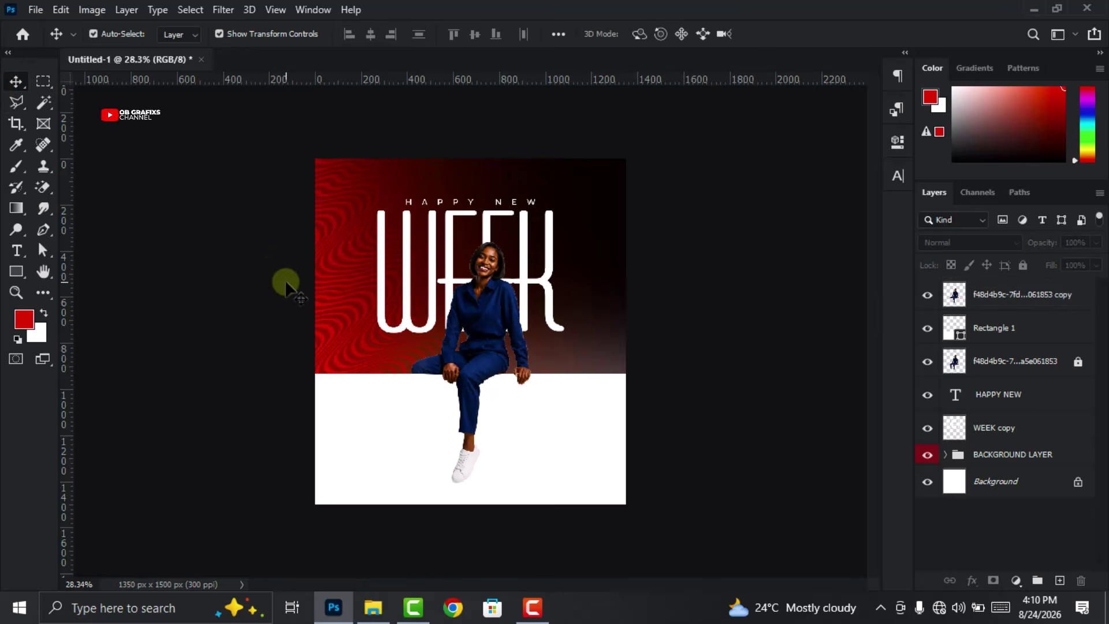
{"action": "left_click", "coordinate": [992, 295]}
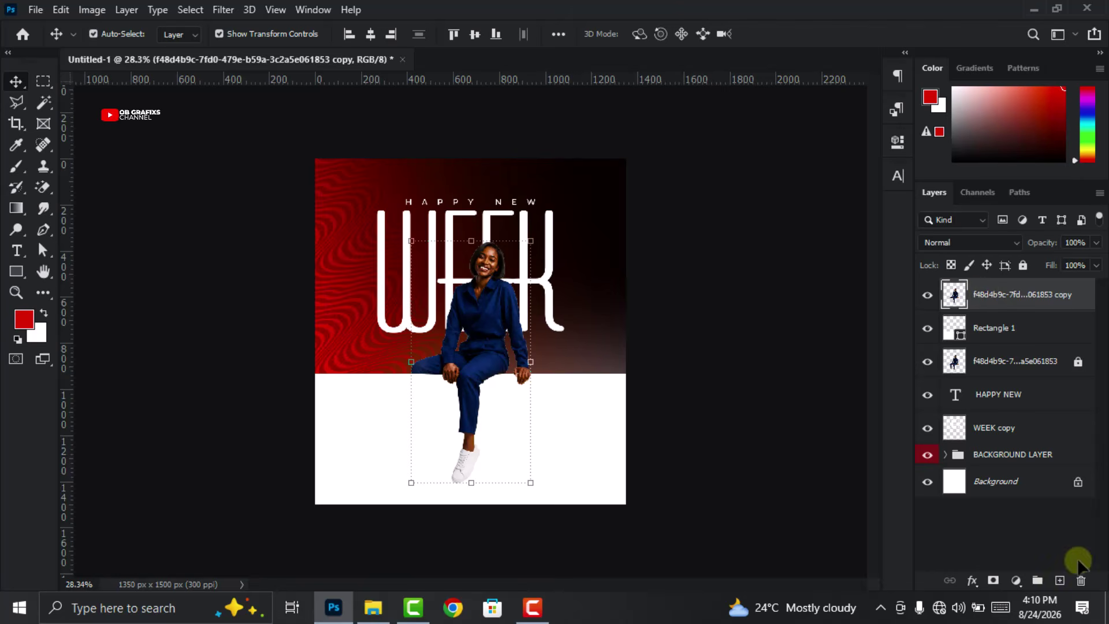
{"action": "left_click", "coordinate": [1061, 580]}
{"action": "left_click_drag", "start_coordinate": [1011, 297], "coordinate": [1012, 321]}
{"action": "left_click", "coordinate": [1010, 292]}
{"action": "left_click", "coordinate": [927, 295]}
{"action": "left_click", "coordinate": [927, 295]}
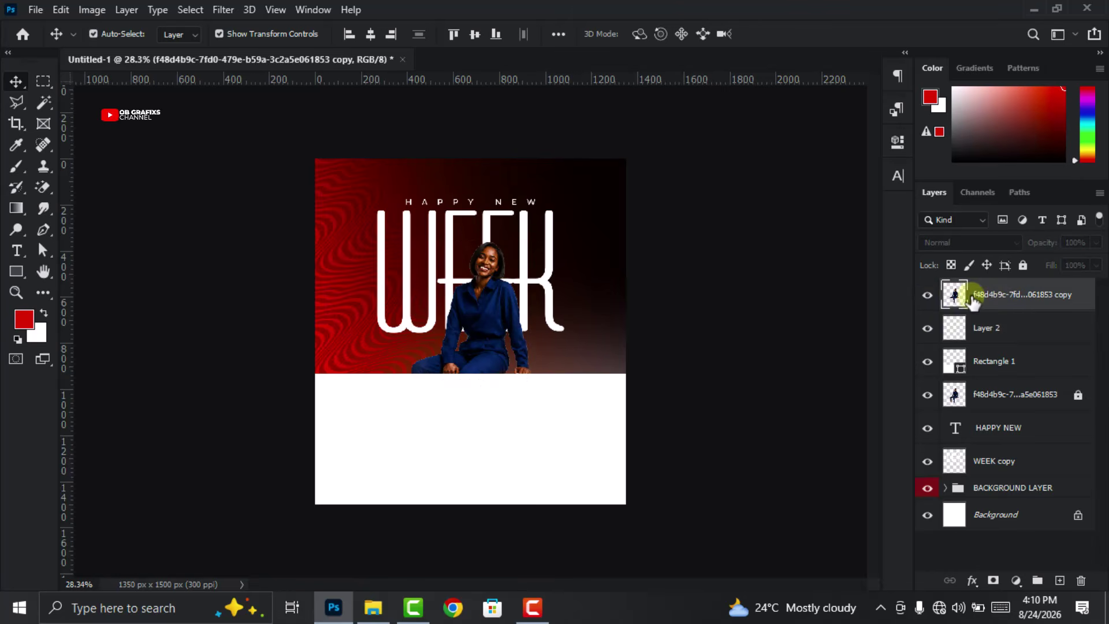
{"action": "left_click", "coordinate": [1006, 330]}
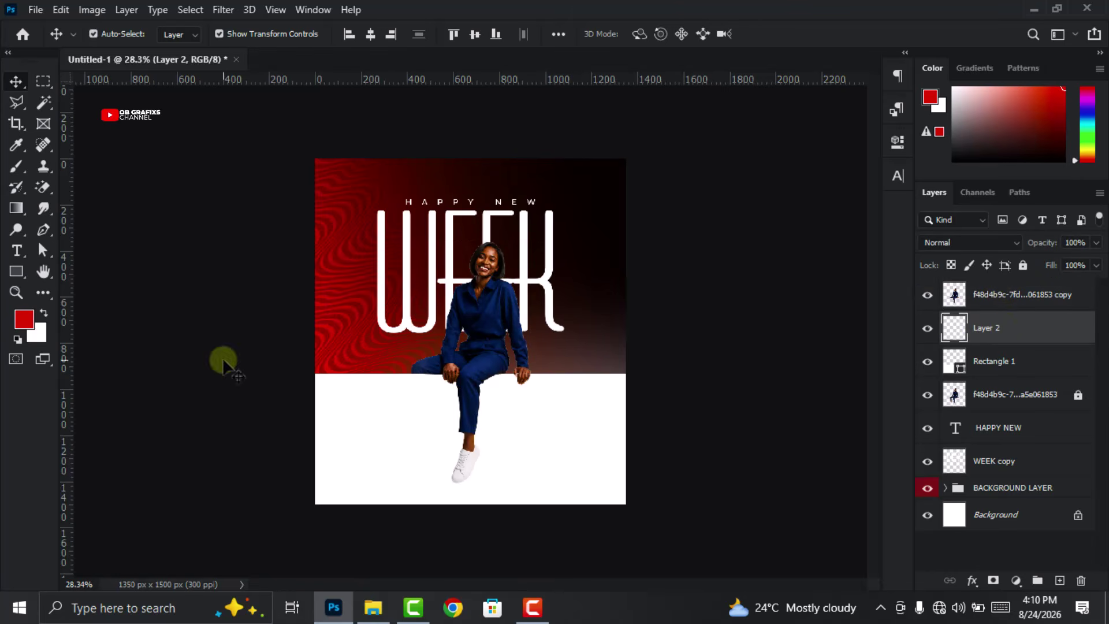
Set the foreground colour to black (#000000) and activate the Brush tool
{"action": "left_click", "coordinate": [24, 319]}
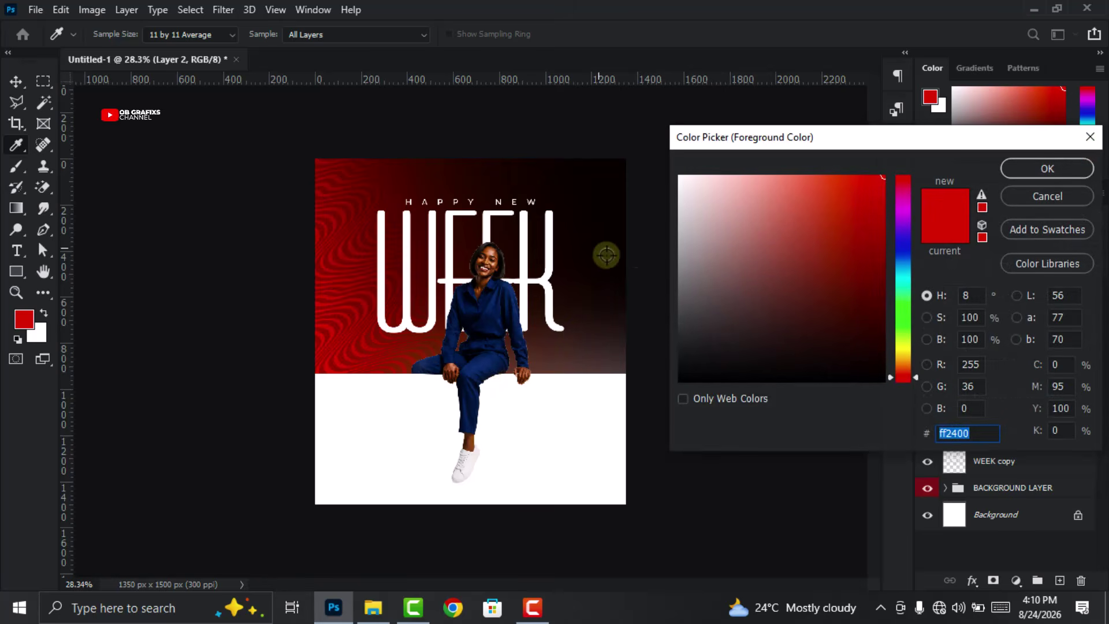
{"action": "left_click_drag", "start_coordinate": [810, 267], "coordinate": [651, 417]}
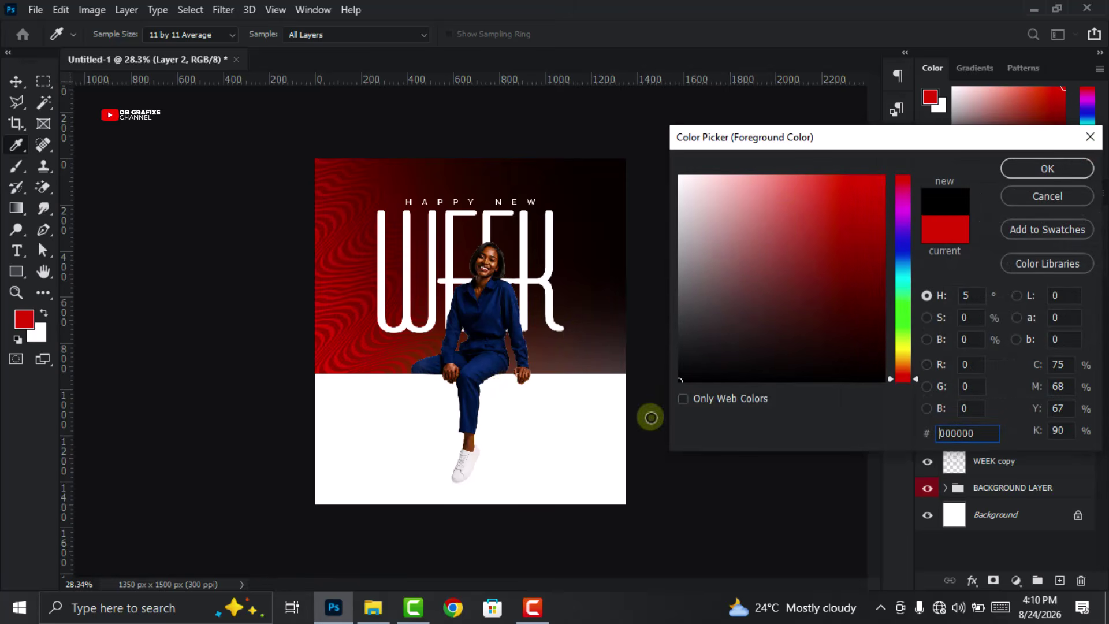
{"action": "left_click", "coordinate": [1047, 171]}
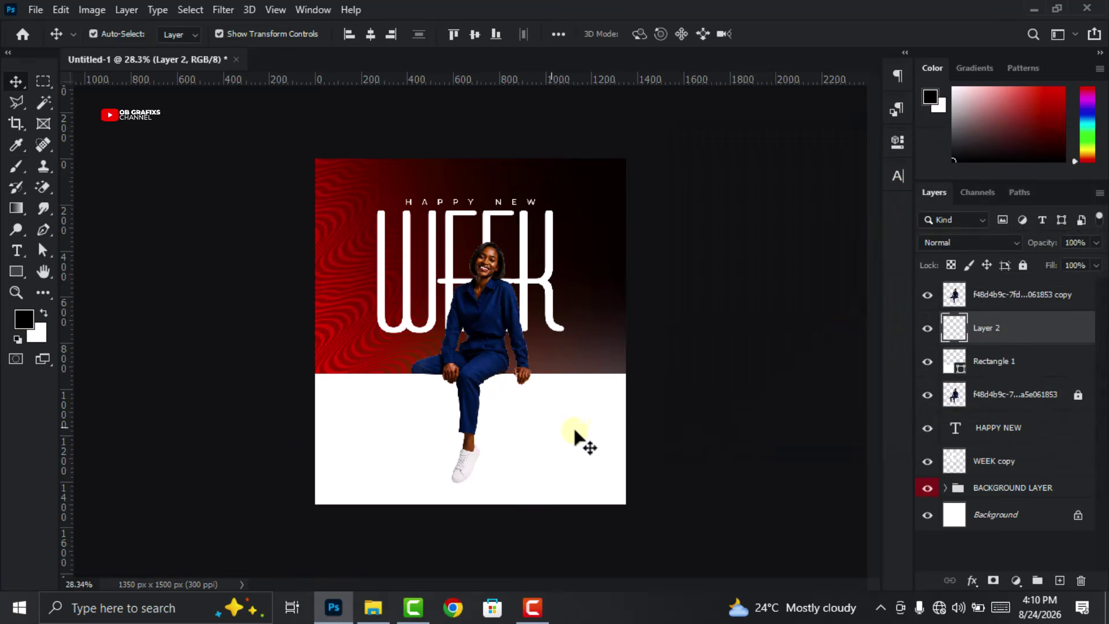
{"action": "left_click", "coordinate": [16, 167]}
{"action": "scroll", "coordinate": [478, 458], "scroll_direction": "up", "scroll_amount": 3}
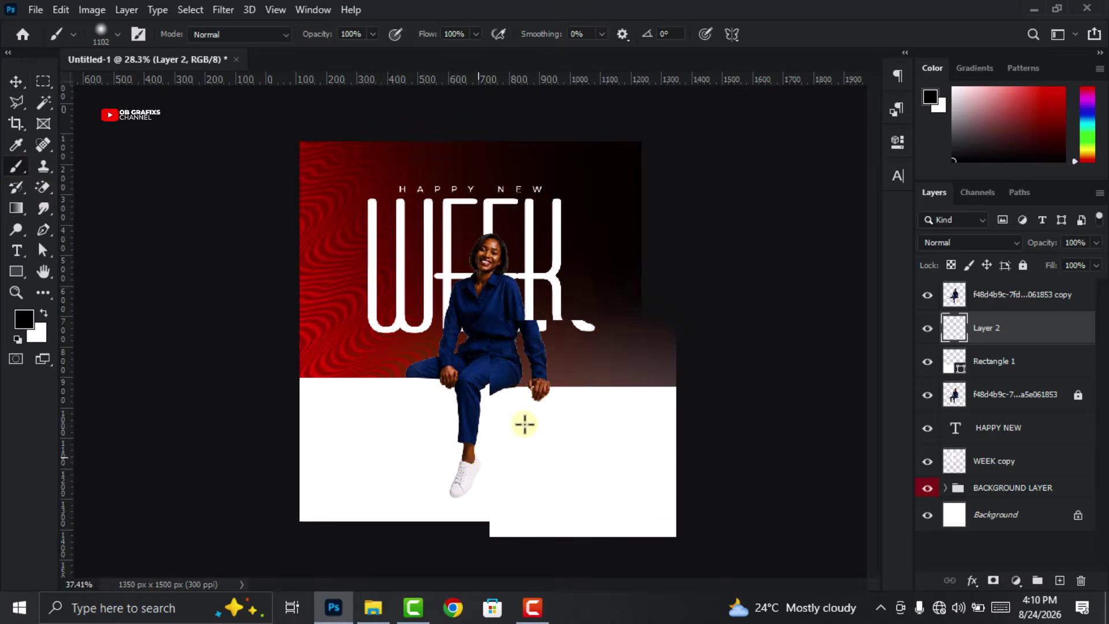
{"action": "scroll", "coordinate": [866, 370], "scroll_direction": "down", "scroll_amount": 3}
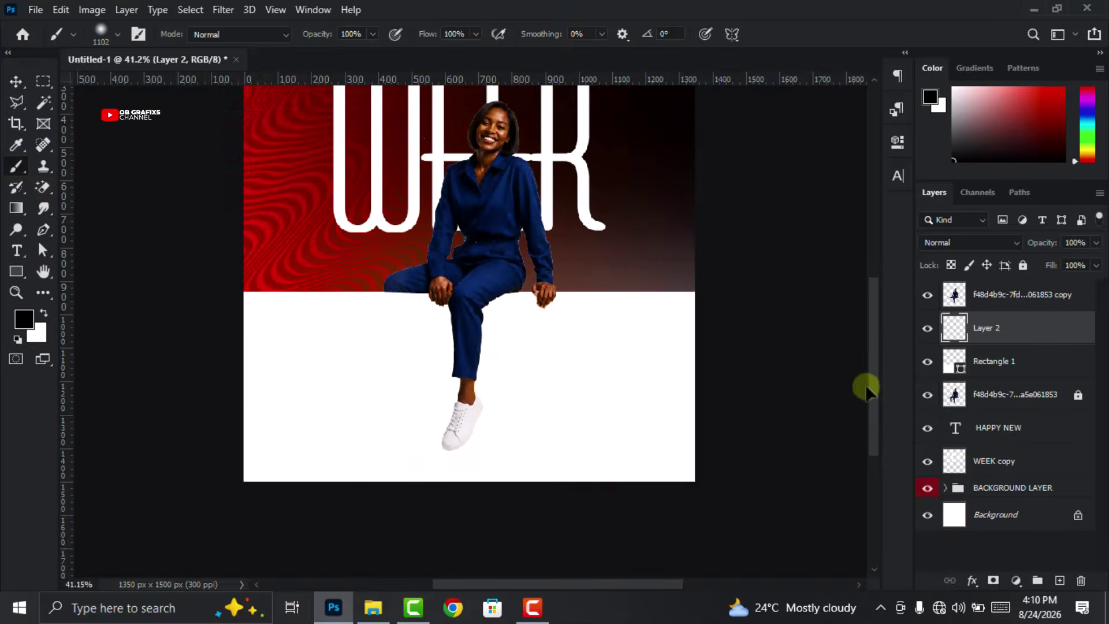
{"action": "scroll", "coordinate": [470, 471], "scroll_direction": "up", "scroll_amount": 2}
{"action": "right_click", "coordinate": [467, 294]}
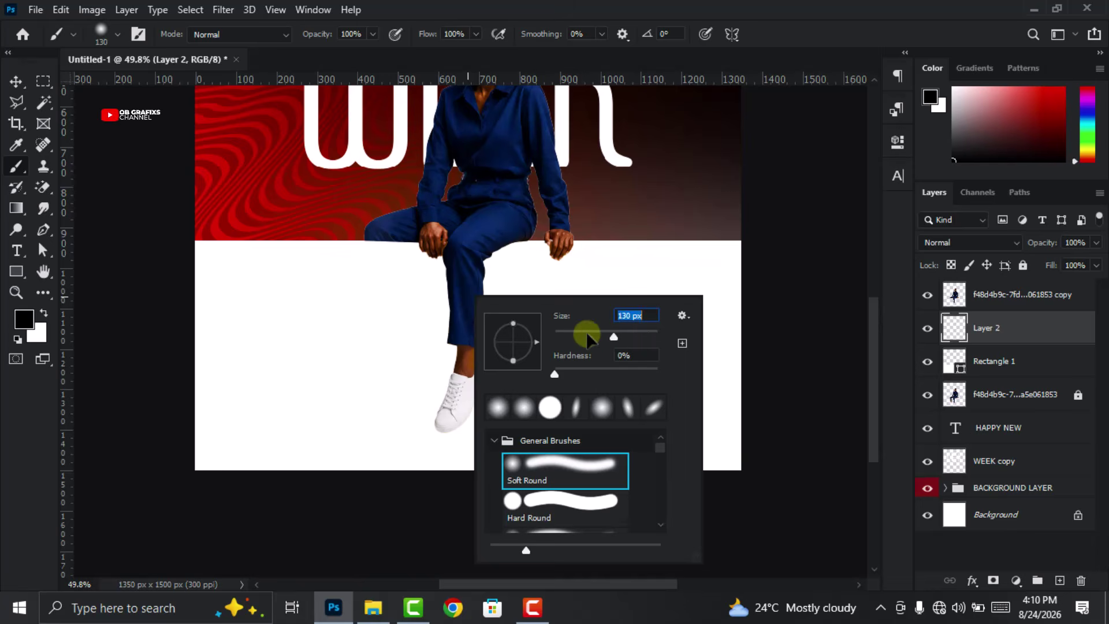
{"action": "left_click", "coordinate": [431, 391]}
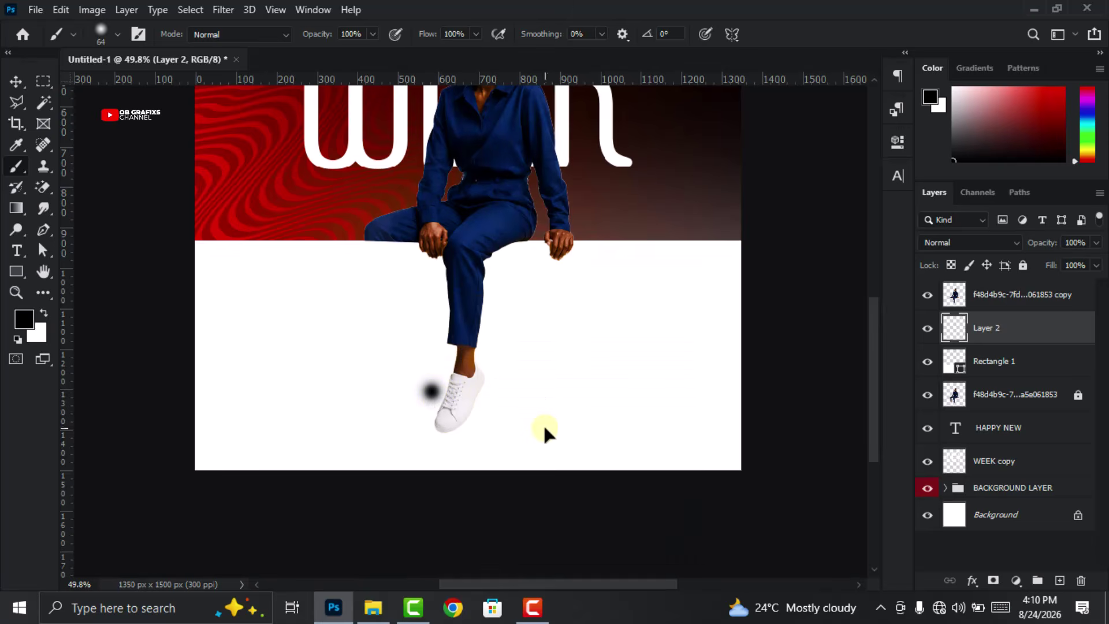
{"action": "key", "text": "ctrl+z"}
Flatten the Soft Round brush at an angle of -95° and paint a black shadow at 338 px behind the hanging leg
{"action": "right_click", "coordinate": [532, 425]}
{"action": "left_click_drag", "start_coordinate": [685, 362], "coordinate": [675, 359]}
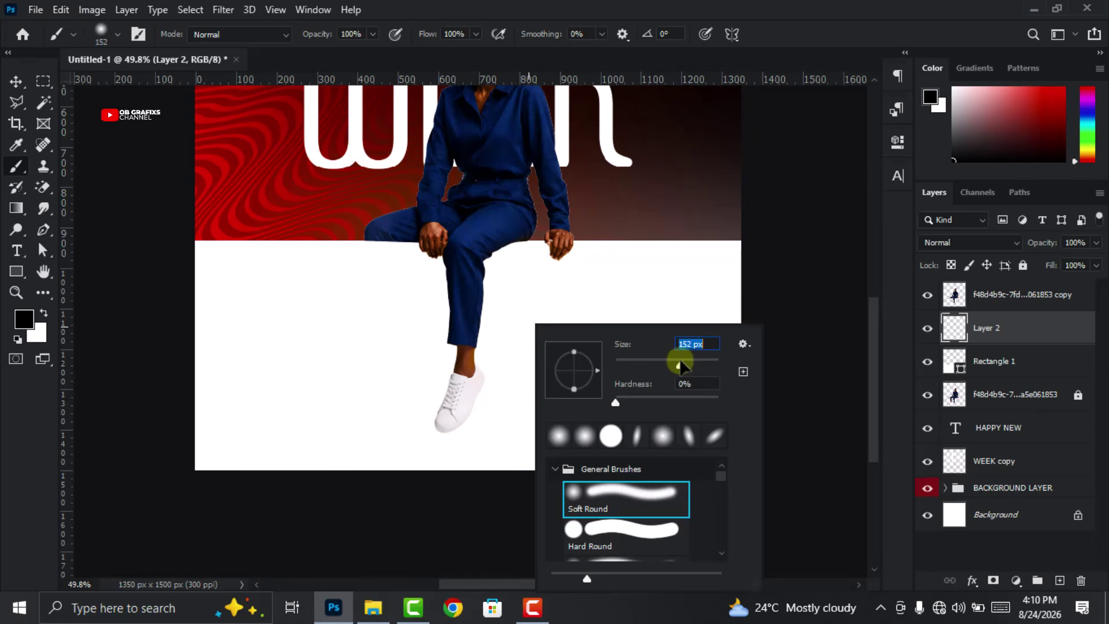
{"action": "mouse_move", "coordinate": [596, 373]}
{"action": "left_mouse_down"}
{"action": "mouse_move", "coordinate": [571, 388]}
{"action": "mouse_move", "coordinate": [585, 370]}
{"action": "left_mouse_up"}
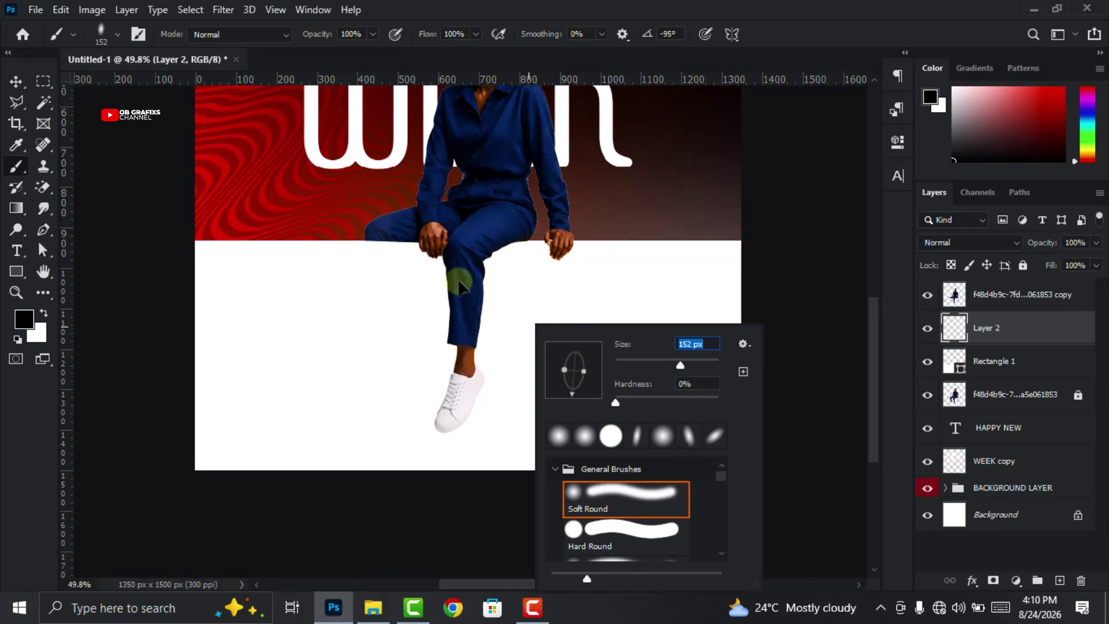
{"action": "left_click", "coordinate": [464, 287]}
{"action": "left_click", "coordinate": [472, 288]}
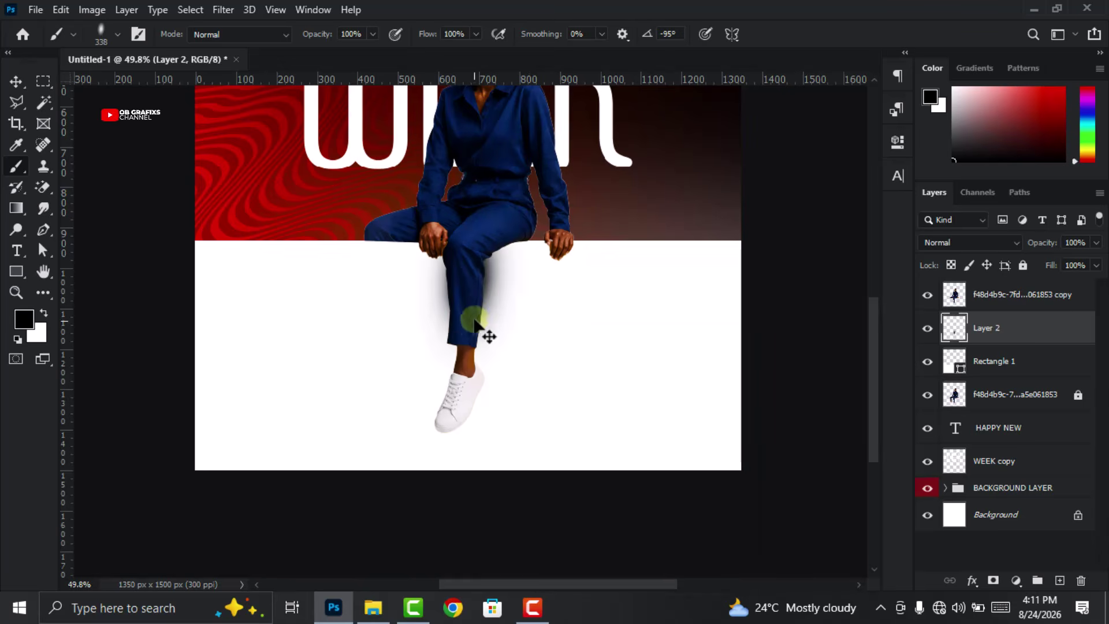
{"action": "left_click", "coordinate": [472, 338]}
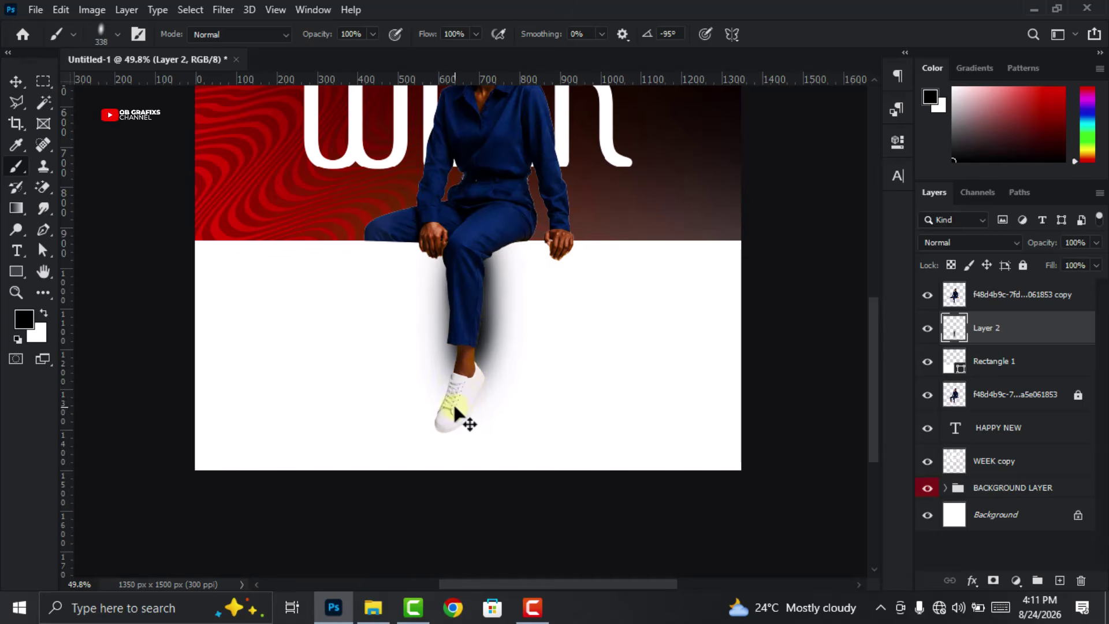
Rotate the flattened brush to -132° and paint a black shadow behind the hanging shoe
{"action": "right_click", "coordinate": [528, 353]}
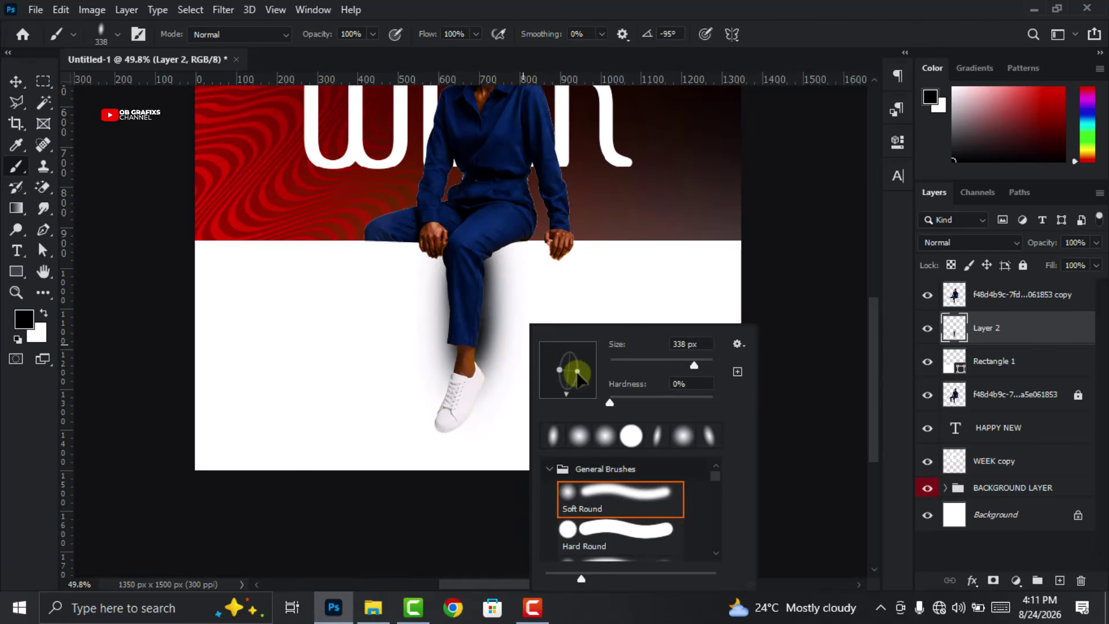
{"action": "left_click_drag", "start_coordinate": [551, 384], "coordinate": [550, 384]}
{"action": "left_click", "coordinate": [466, 395]}
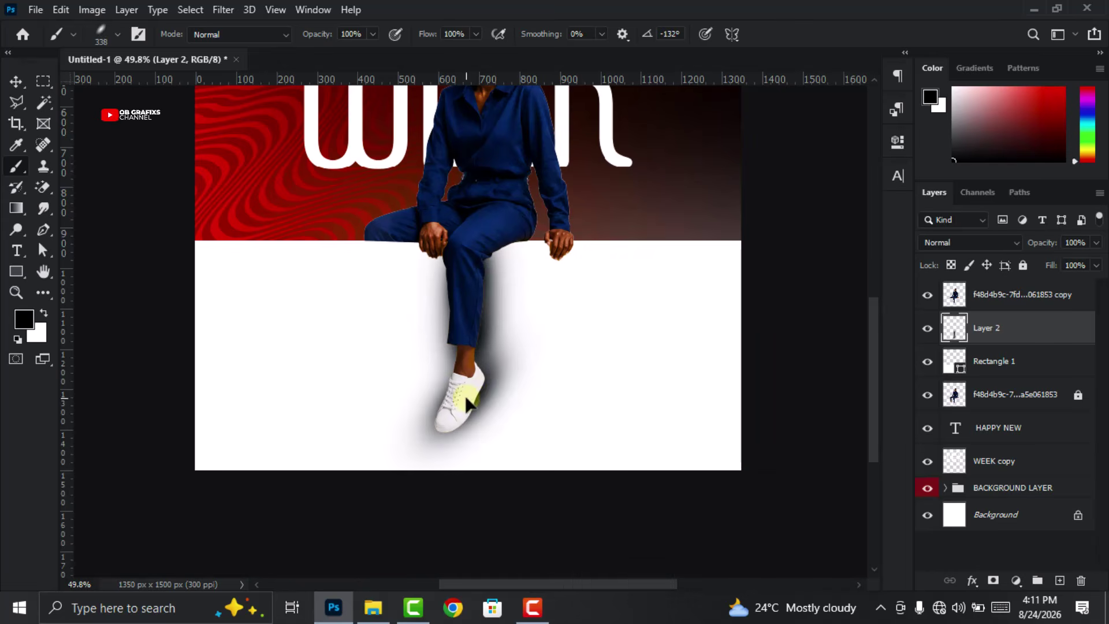
Restore the brush tip to a full circle, set its size to 105 px and paint a shadow beneath the outer hand
{"action": "scroll", "coordinate": [576, 409], "scroll_direction": "down", "scroll_amount": 3}
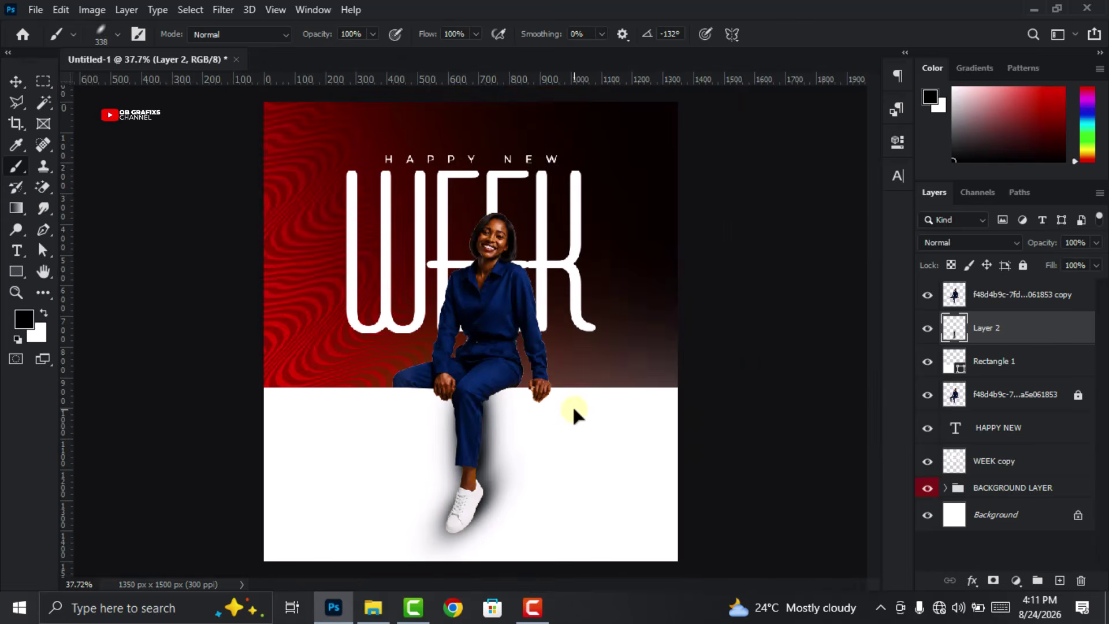
{"action": "scroll", "coordinate": [576, 409], "scroll_direction": "up", "scroll_amount": 3}
{"action": "right_click", "coordinate": [523, 389]}
{"action": "left_click_drag", "start_coordinate": [575, 381], "coordinate": [590, 391]}
{"action": "type", "text": "105"}
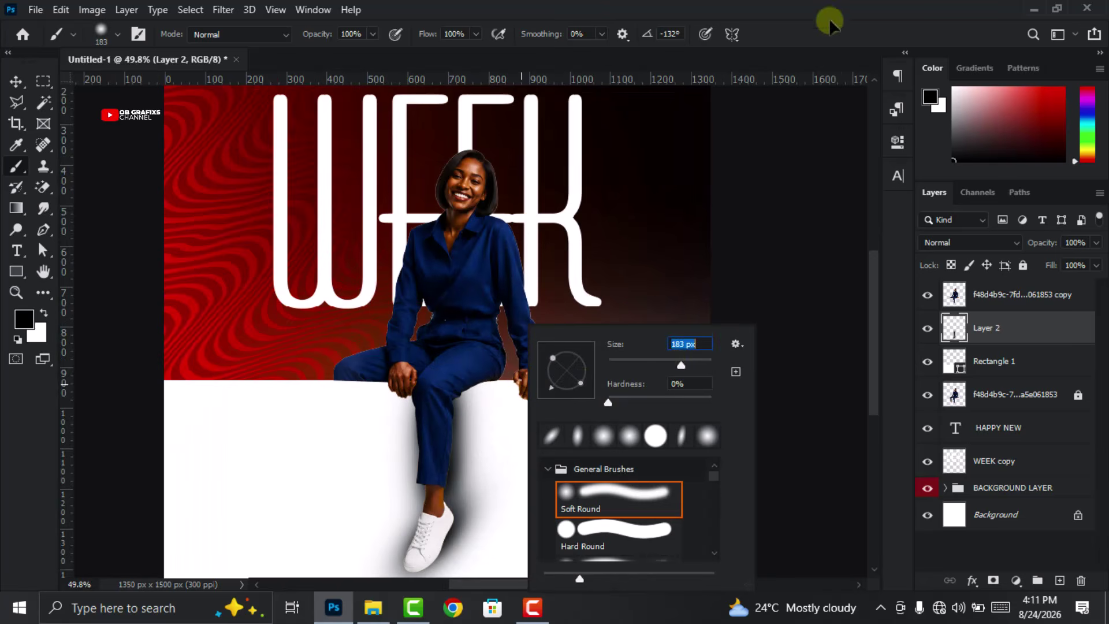
{"action": "key", "text": "Return"}
{"action": "scroll", "coordinate": [522, 370], "scroll_direction": "up", "scroll_amount": 4}
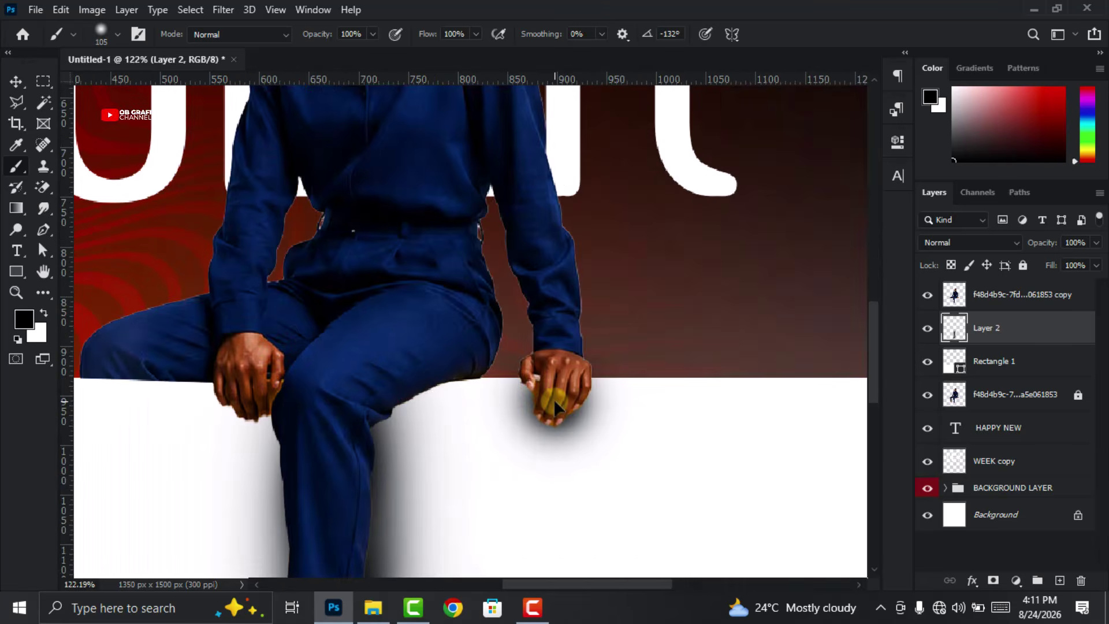
Paint a black shadow beneath the hand resting next to the hanging leg
{"action": "left_click", "coordinate": [253, 400]}
{"action": "scroll", "coordinate": [474, 438], "scroll_direction": "down", "scroll_amount": 4}
{"action": "scroll", "coordinate": [491, 430], "scroll_direction": "down", "scroll_amount": 3}
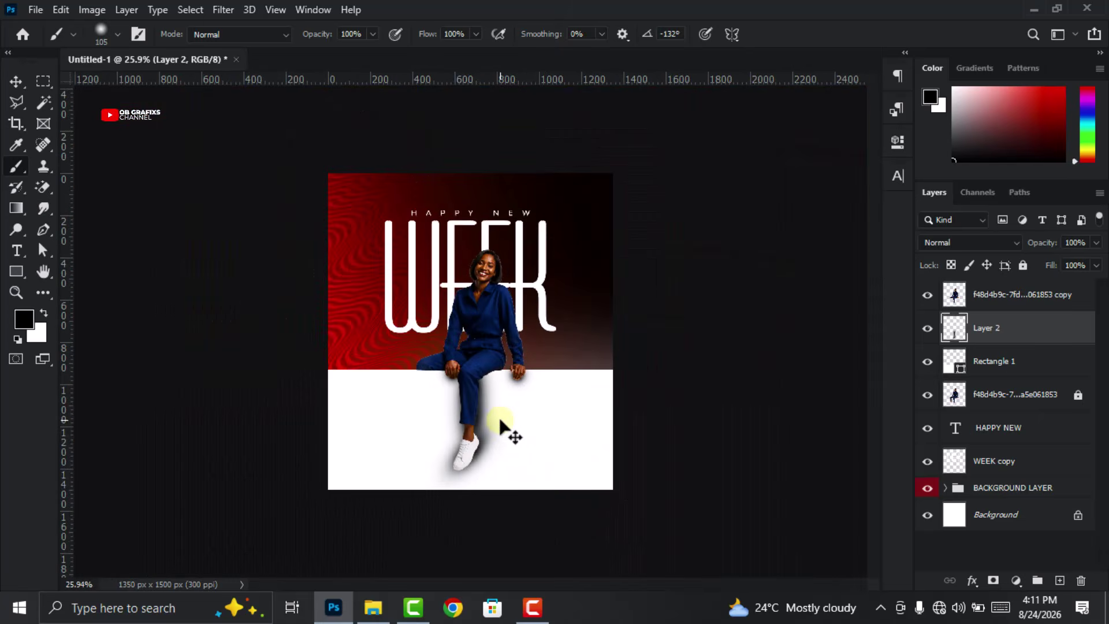
Lower the opacity of the painted shadow layer, Layer 2, to 50% and deselect it
{"action": "left_click", "coordinate": [16, 81]}
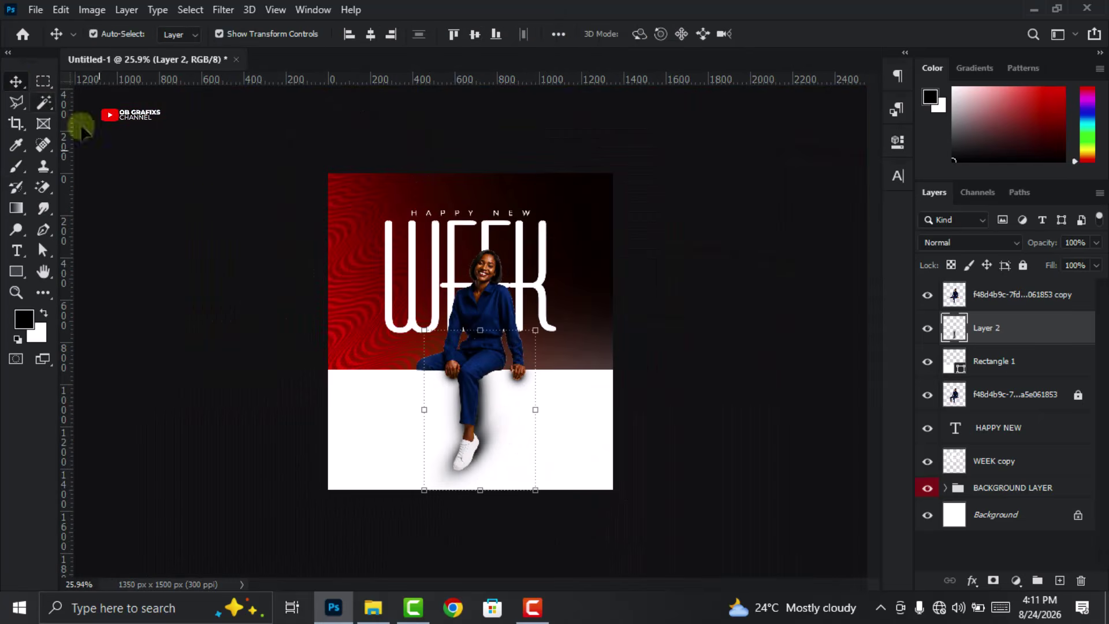
{"action": "left_click", "coordinate": [1078, 242]}
{"action": "type", "text": "50"}
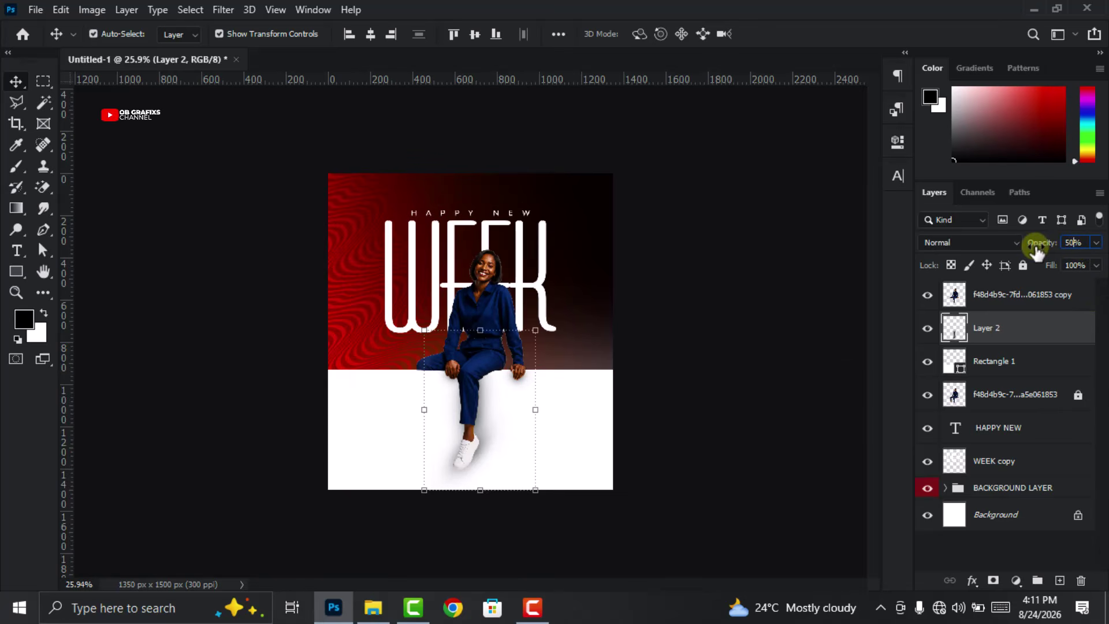
{"action": "left_click", "coordinate": [725, 288]}
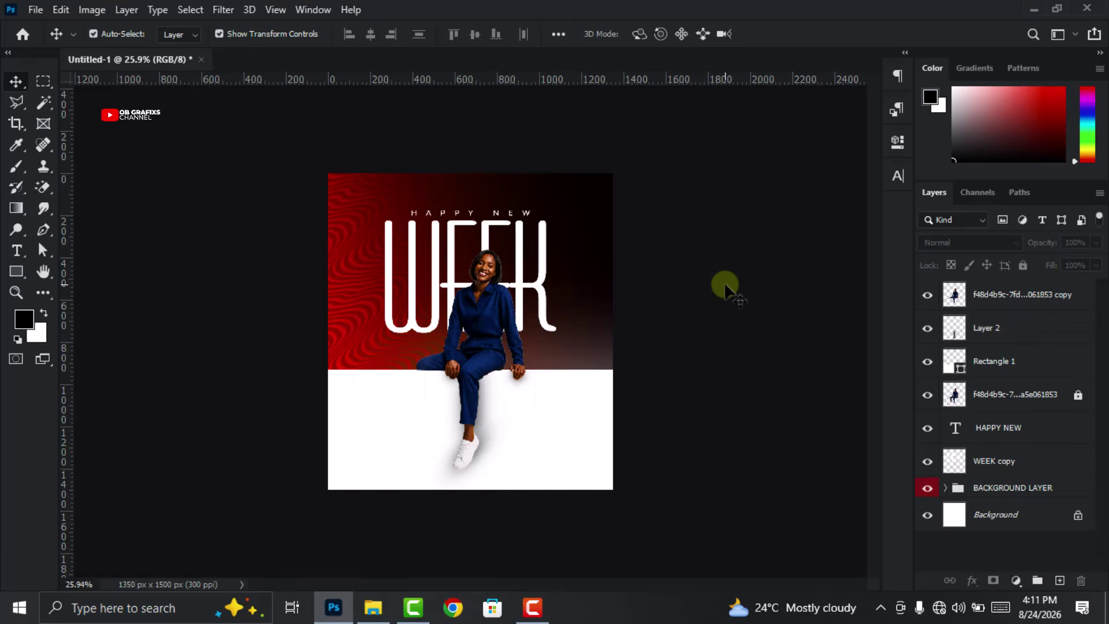
Rasterize the white block's shape layer, Rectangle 1
{"action": "left_click", "coordinate": [598, 427]}
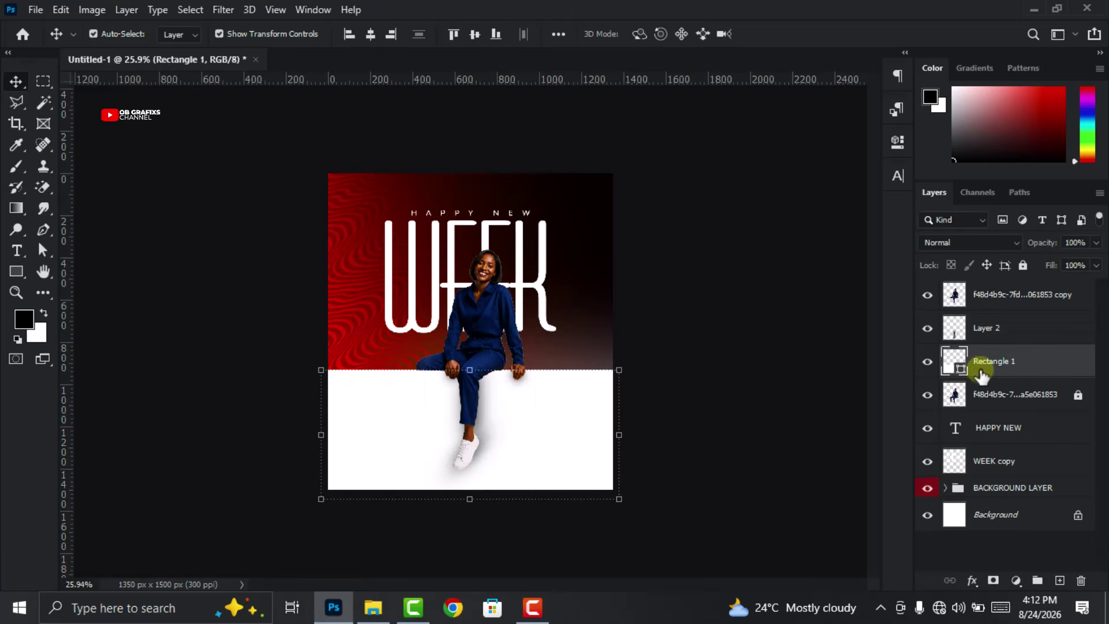
{"action": "left_click", "coordinate": [928, 362]}
{"action": "left_click", "coordinate": [928, 363]}
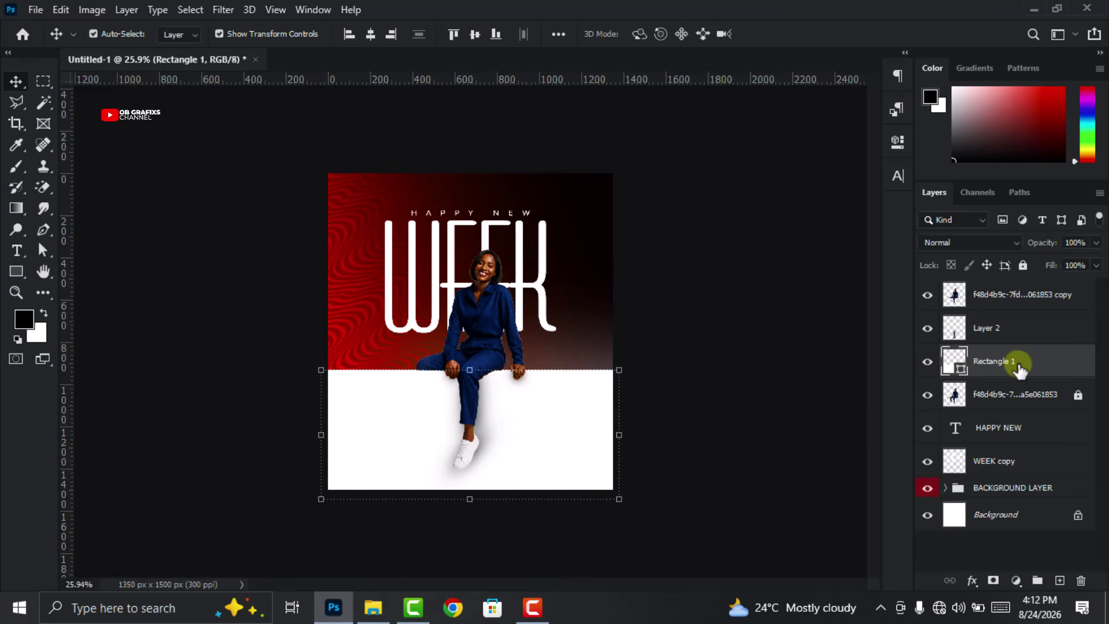
{"action": "right_click", "coordinate": [1020, 371]}
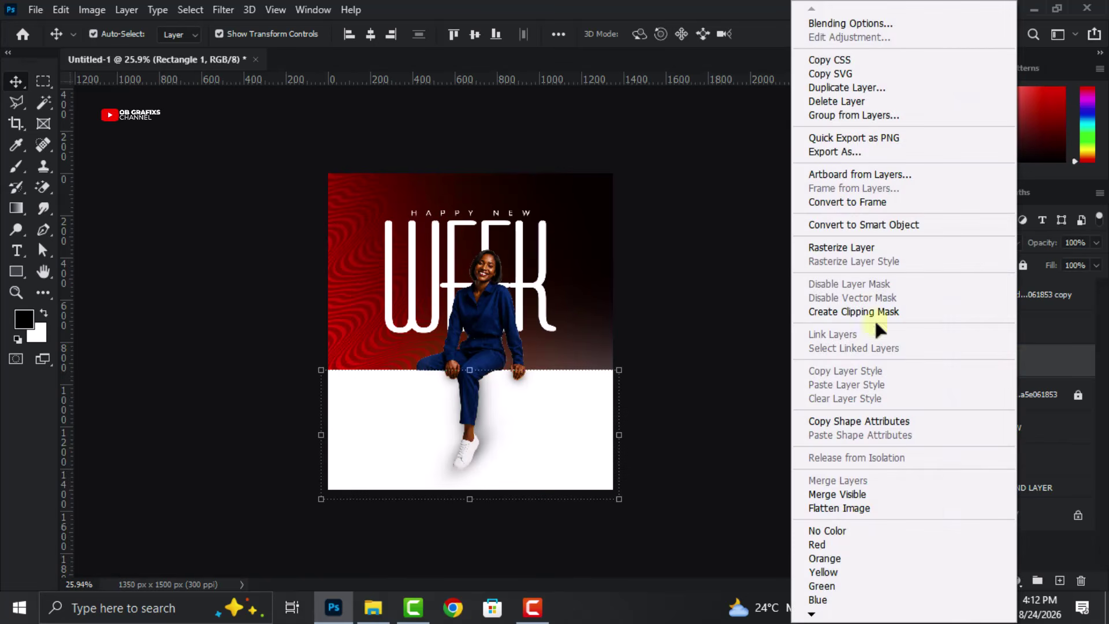
{"action": "left_click", "coordinate": [866, 247]}
{"action": "scroll", "coordinate": [768, 440], "scroll_direction": "up", "scroll_amount": 2}
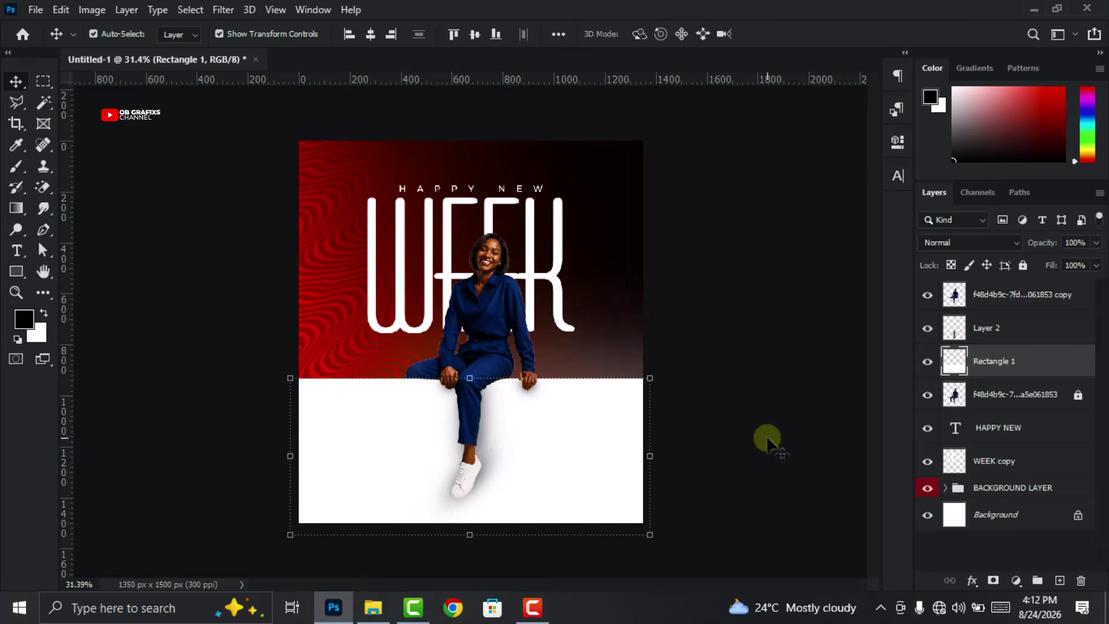
Place a vertical guide just beyond the outer hand and a horizontal guide across the white block as cutting references
{"action": "left_click", "coordinate": [17, 104]}
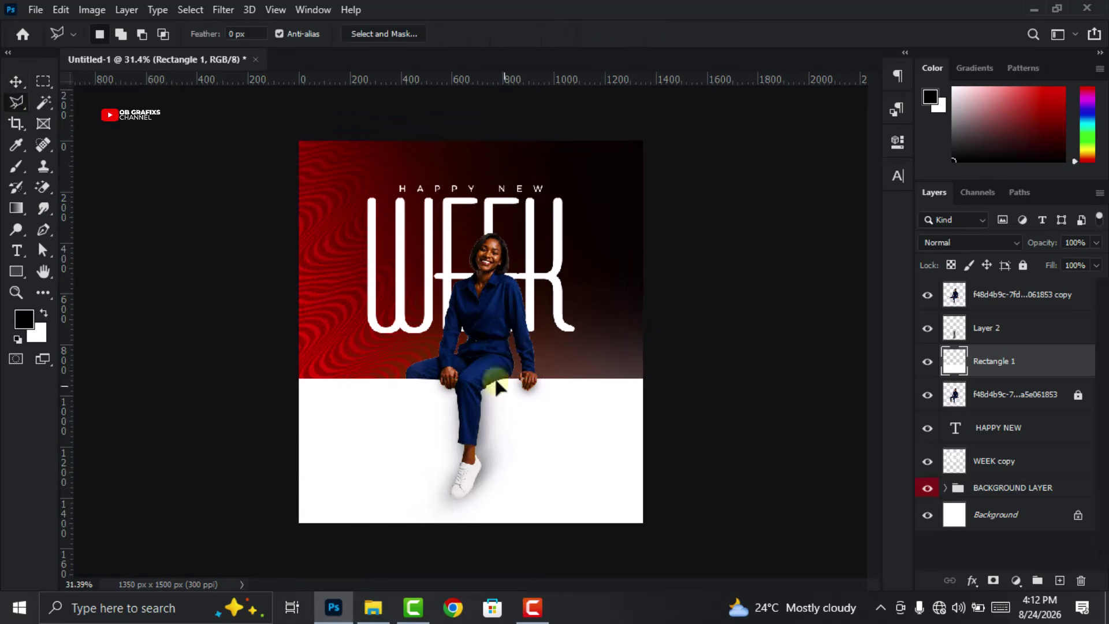
{"action": "scroll", "coordinate": [639, 427], "scroll_direction": "up", "scroll_amount": 2}
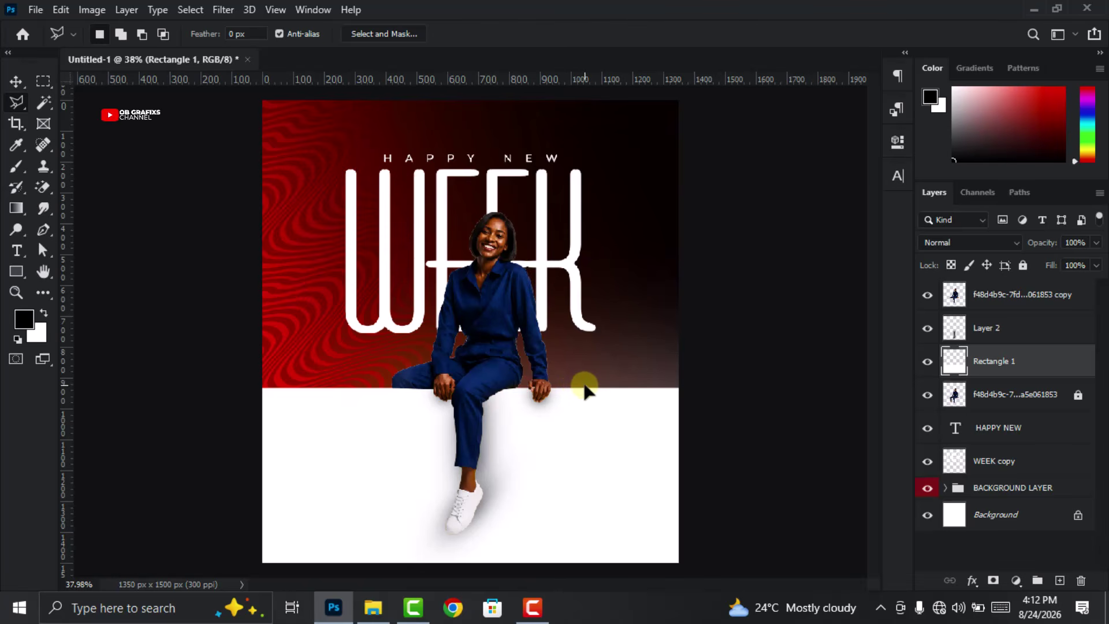
{"action": "left_click_drag", "start_coordinate": [67, 358], "coordinate": [584, 476]}
{"action": "mouse_move", "coordinate": [716, 81]}
{"action": "left_mouse_down"}
{"action": "mouse_move", "coordinate": [723, 389]}
{"action": "mouse_move", "coordinate": [715, 437]}
{"action": "mouse_move", "coordinate": [698, 446]}
{"action": "left_mouse_up"}
Cut the white block's upper right corner off diagonally using a polygonal lasso selection, and clear the selection
{"action": "left_click", "coordinate": [570, 372]}
{"action": "left_click", "coordinate": [710, 468]}
{"action": "left_click", "coordinate": [732, 357]}
{"action": "left_click", "coordinate": [571, 375]}
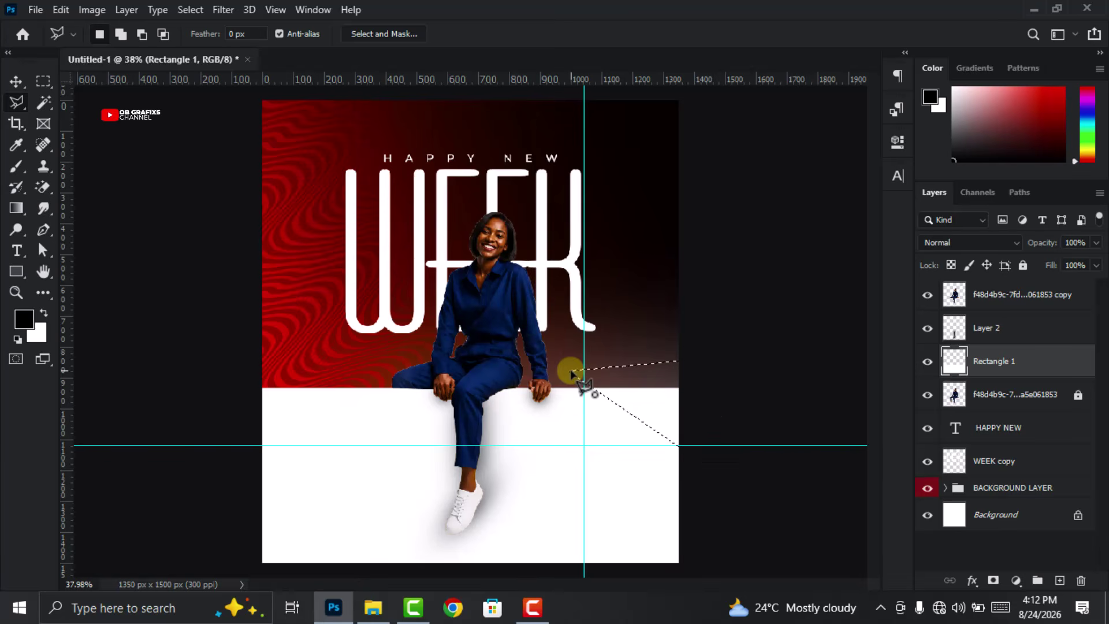
{"action": "key", "text": "Delete"}
{"action": "right_click", "coordinate": [658, 398]}
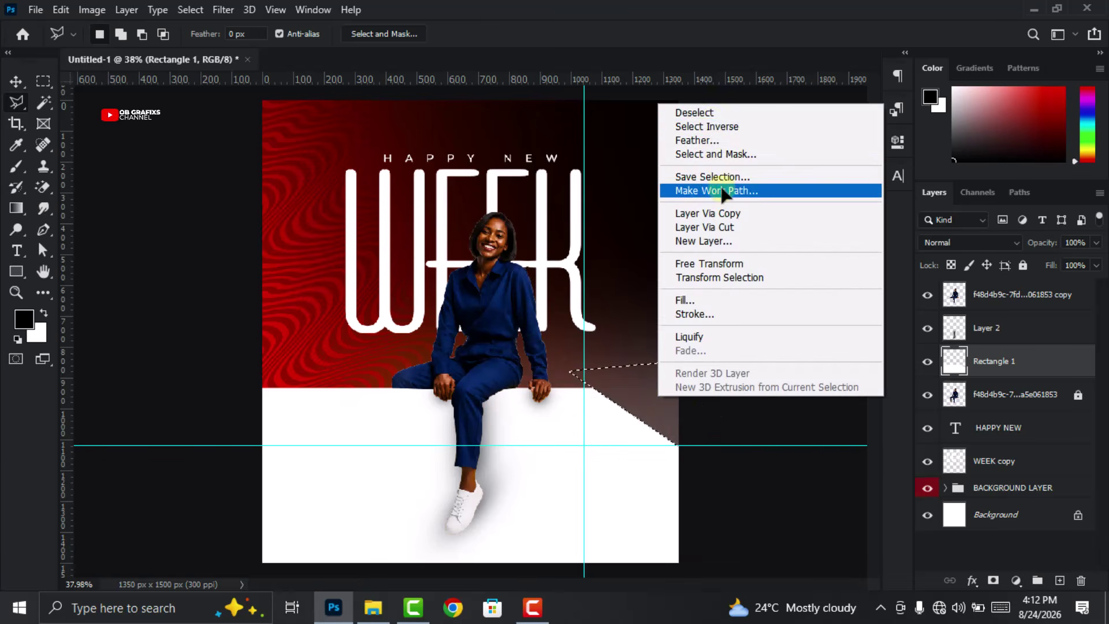
{"action": "left_click", "coordinate": [715, 110]}
Remove the vertical and horizontal guides from the canvas and deselect the block layer
{"action": "left_click", "coordinate": [23, 88]}
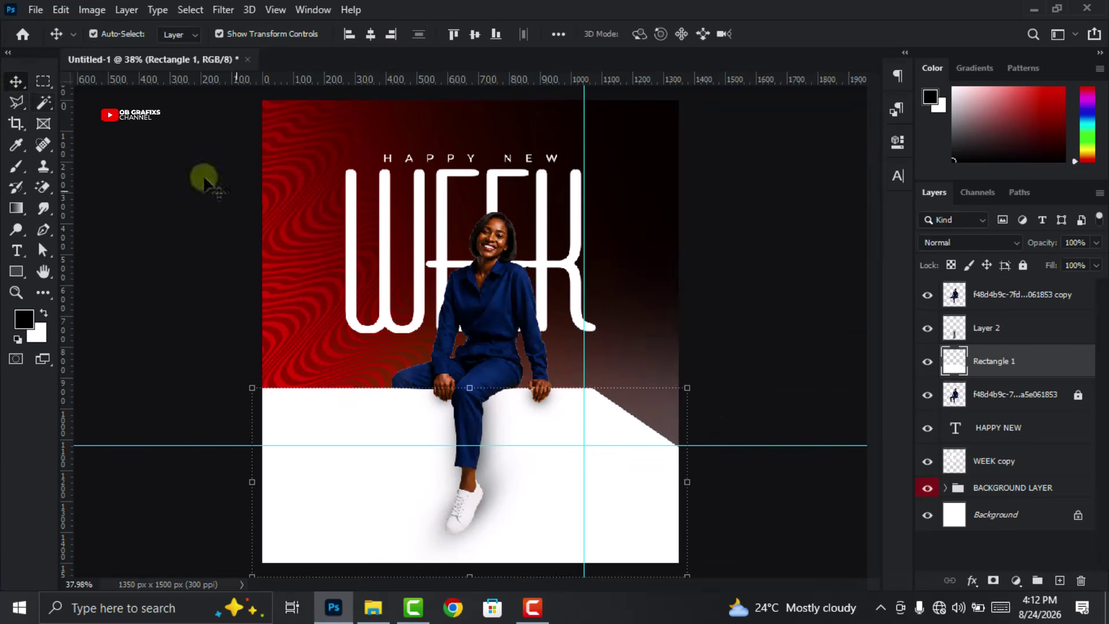
{"action": "left_click_drag", "start_coordinate": [584, 162], "coordinate": [40, 219]}
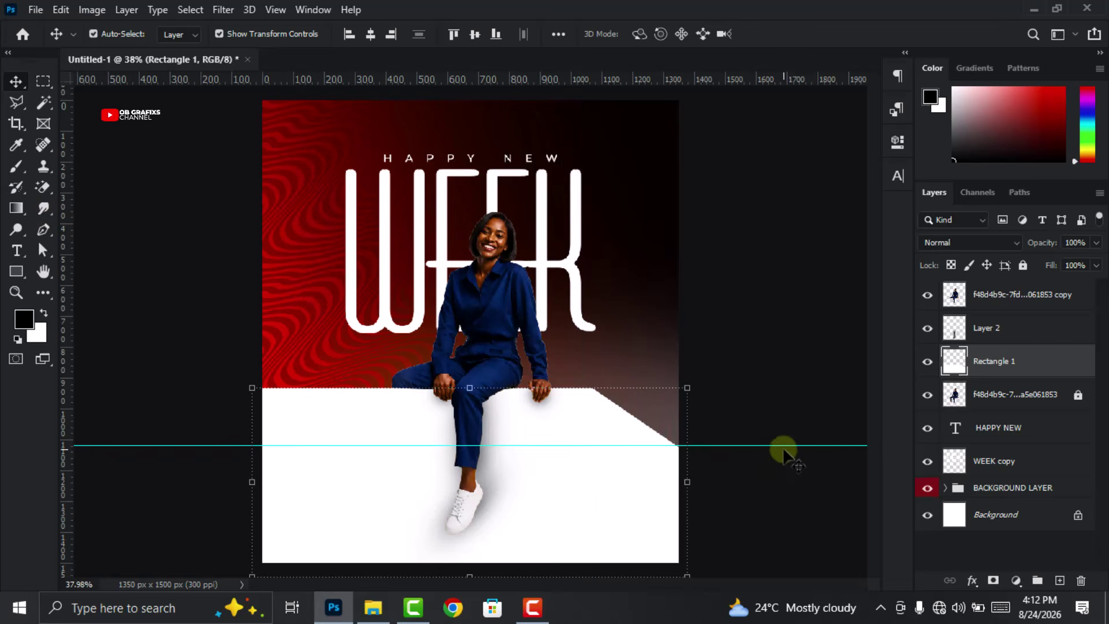
{"action": "left_click_drag", "start_coordinate": [784, 445], "coordinate": [788, 65]}
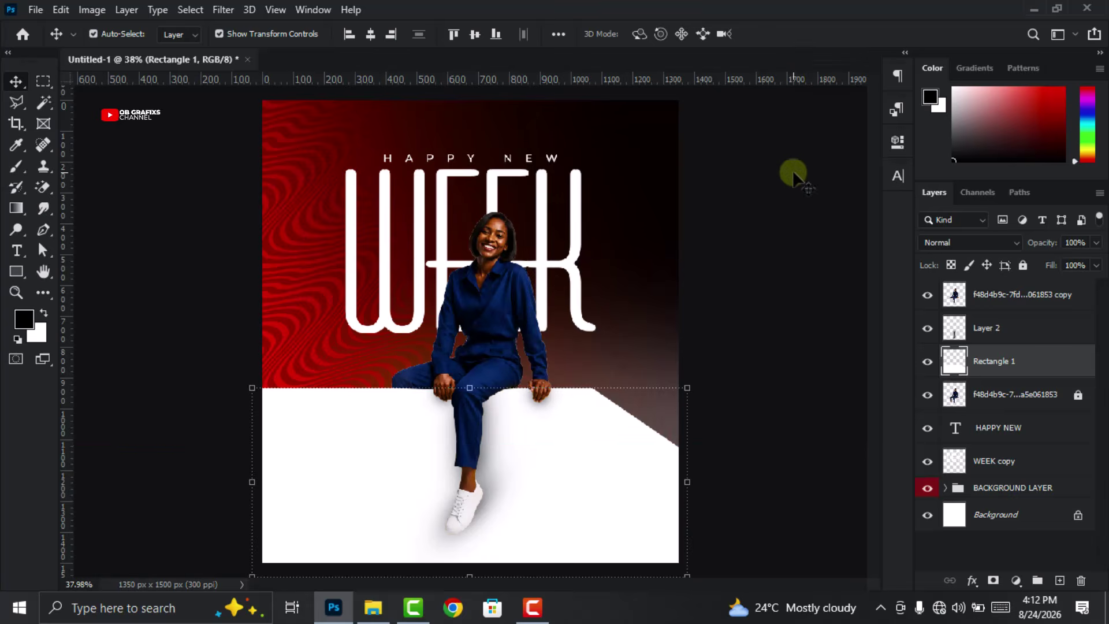
{"action": "left_click", "coordinate": [663, 261]}
{"action": "scroll", "coordinate": [663, 263], "scroll_direction": "down", "scroll_amount": 3}
{"action": "scroll", "coordinate": [431, 463], "scroll_direction": "up", "scroll_amount": 1}
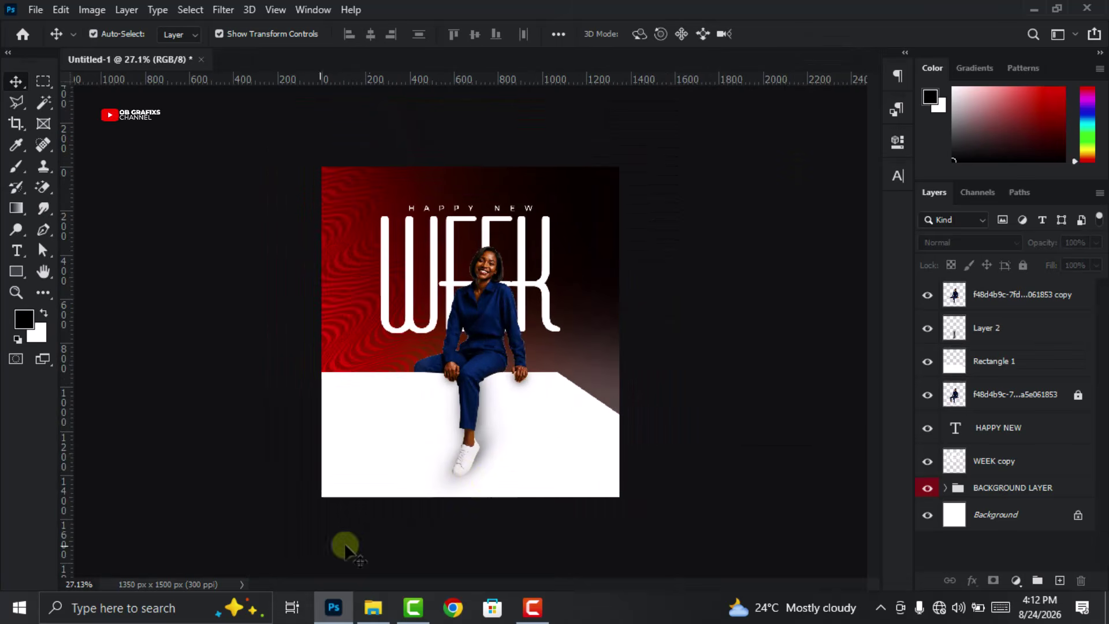
Add the black three-line text "Welcome to a brand new week" on the white block's left part
{"action": "scroll", "coordinate": [287, 546], "scroll_direction": "up", "scroll_amount": 1}
{"action": "scroll", "coordinate": [455, 502], "scroll_direction": "up", "scroll_amount": 1}
{"action": "left_click_drag", "start_coordinate": [871, 382], "coordinate": [872, 422]}
{"action": "left_click_drag", "start_coordinate": [584, 584], "coordinate": [558, 584]}
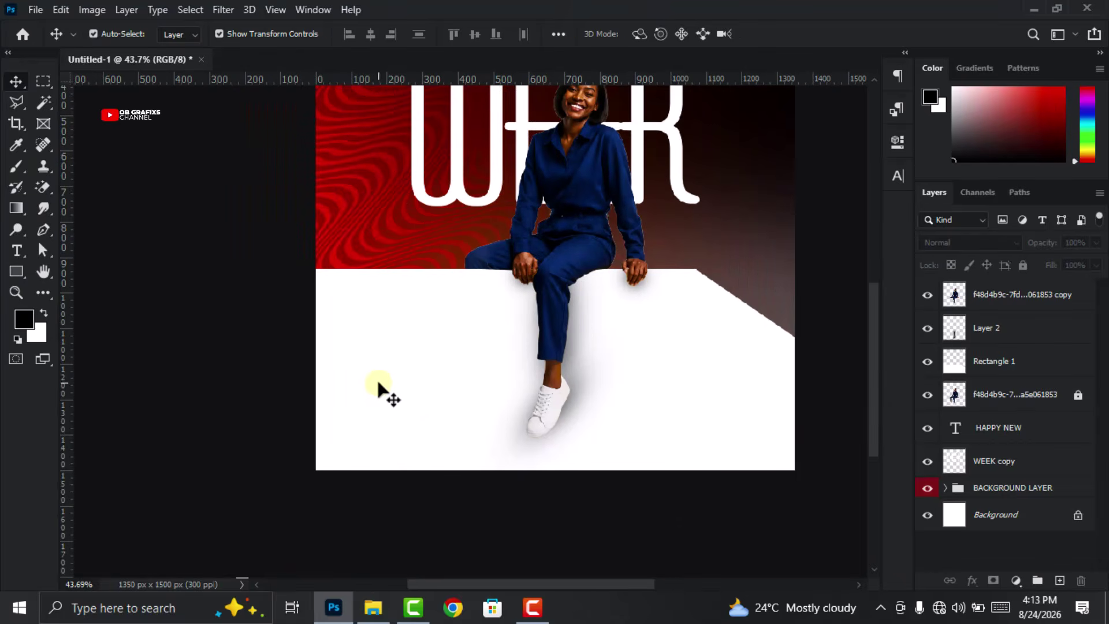
{"action": "left_click", "coordinate": [16, 250]}
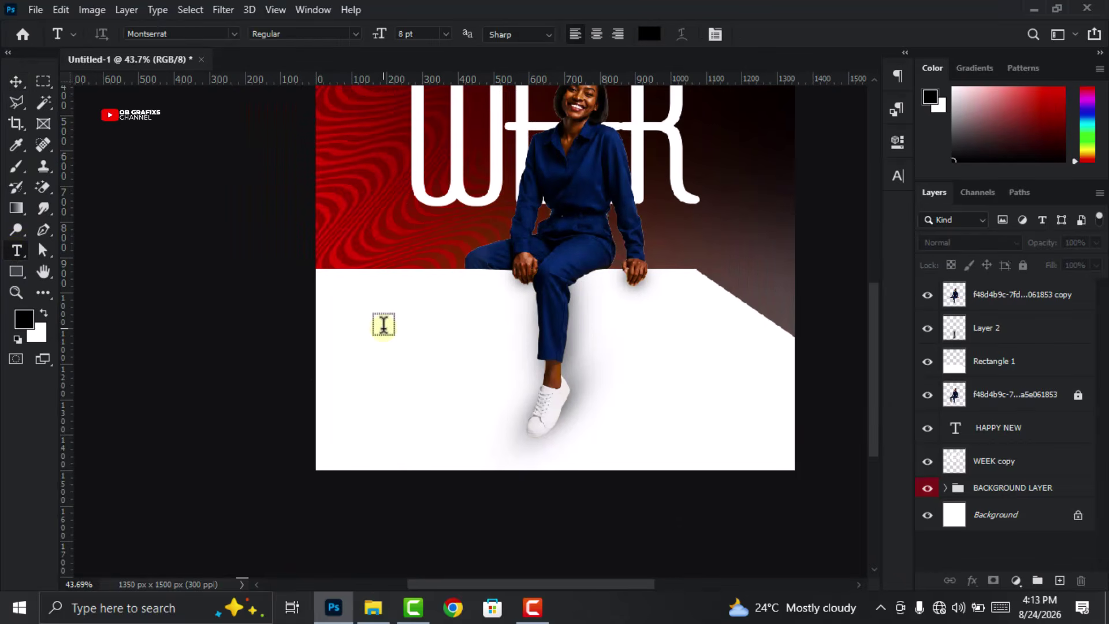
{"action": "left_click", "coordinate": [350, 314]}
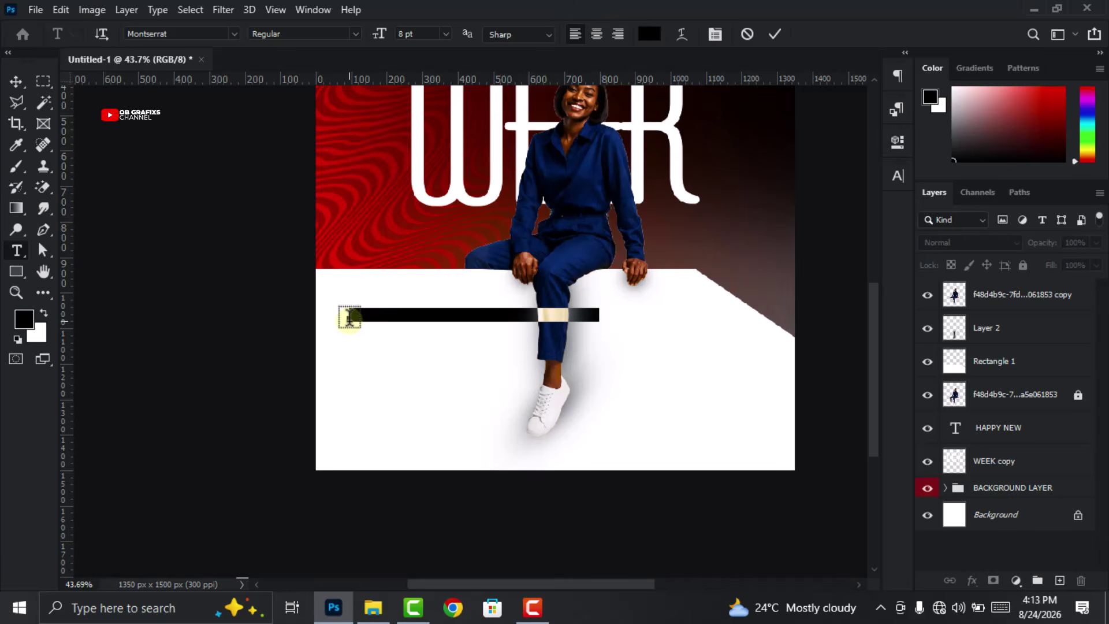
{"action": "left_click", "coordinate": [897, 178]}
{"action": "type", "text": "Welcome  to a brand"}
{"action": "key", "text": "Return"}
{"action": "type", "text": "new week"}
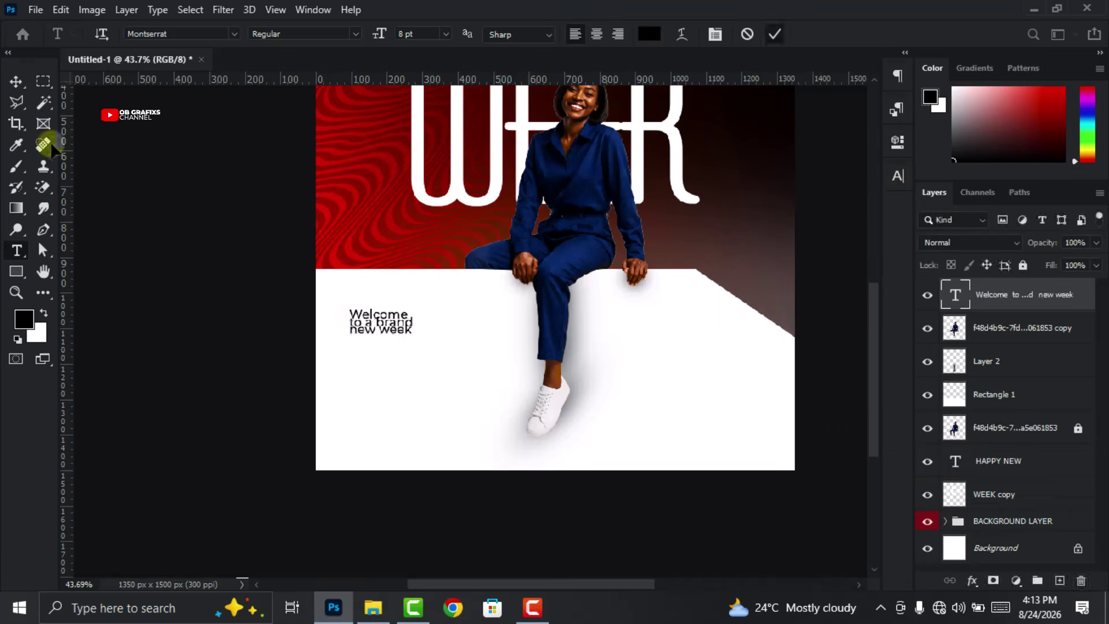
{"action": "left_click", "coordinate": [773, 34]}
Give the welcome heading an extra-heavy Montserrat weight and position it on the white block beside the leg
{"action": "left_click", "coordinate": [897, 176]}
{"action": "left_click", "coordinate": [830, 219]}
{"action": "left_click", "coordinate": [753, 219]}
{"action": "left_click_drag", "start_coordinate": [421, 336], "coordinate": [434, 328]}
Add a Lorem ipsum paragraph text box beneath the welcome heading
{"action": "left_click", "coordinate": [16, 250]}
{"action": "left_click", "coordinate": [897, 176]}
{"action": "left_click", "coordinate": [781, 219]}
{"action": "mouse_move", "coordinate": [364, 356]}
{"action": "left_mouse_down"}
{"action": "mouse_move", "coordinate": [470, 421]}
{"action": "mouse_move", "coordinate": [473, 389]}
{"action": "mouse_move", "coordinate": [491, 389]}
{"action": "left_mouse_up"}
Format the Lorem ipsum paragraph in Montserrat Medium at 6 pt, align it directly under the heading and deselect it
{"action": "left_click", "coordinate": [870, 199]}
{"action": "left_click", "coordinate": [757, 217]}
{"action": "scroll", "coordinate": [756, 218], "scroll_direction": "down", "scroll_amount": 2}
{"action": "left_click", "coordinate": [839, 219]}
{"action": "left_click", "coordinate": [844, 270]}
{"action": "left_click", "coordinate": [683, 351]}
{"action": "left_click_drag", "start_coordinate": [429, 422], "coordinate": [408, 389]}
{"action": "left_click", "coordinate": [1048, 168]}
{"action": "left_click", "coordinate": [774, 34]}
{"action": "left_click", "coordinate": [16, 81]}
{"action": "left_click", "coordinate": [502, 540]}
Draw a black circle of 315 x 315 px on the white block and position it beside the hanging foot
{"action": "scroll", "coordinate": [502, 540], "scroll_direction": "down", "scroll_amount": 3}
{"action": "scroll", "coordinate": [679, 404], "scroll_direction": "up", "scroll_amount": 1}
{"action": "scroll", "coordinate": [691, 516], "scroll_direction": "up", "scroll_amount": 1}
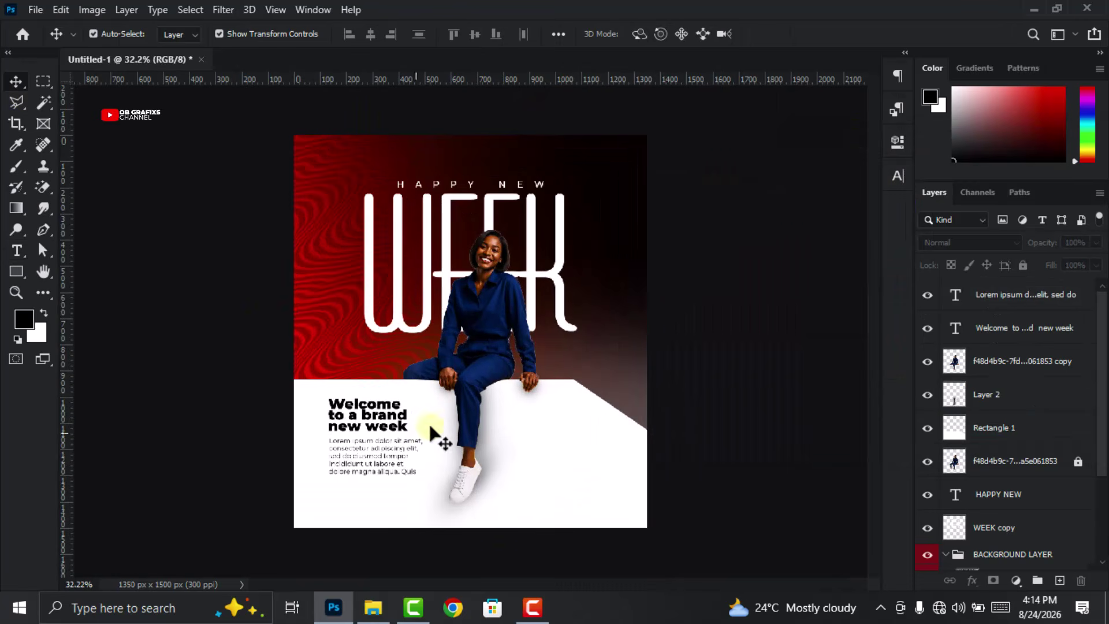
{"action": "scroll", "coordinate": [702, 483], "scroll_direction": "up", "scroll_amount": 1}
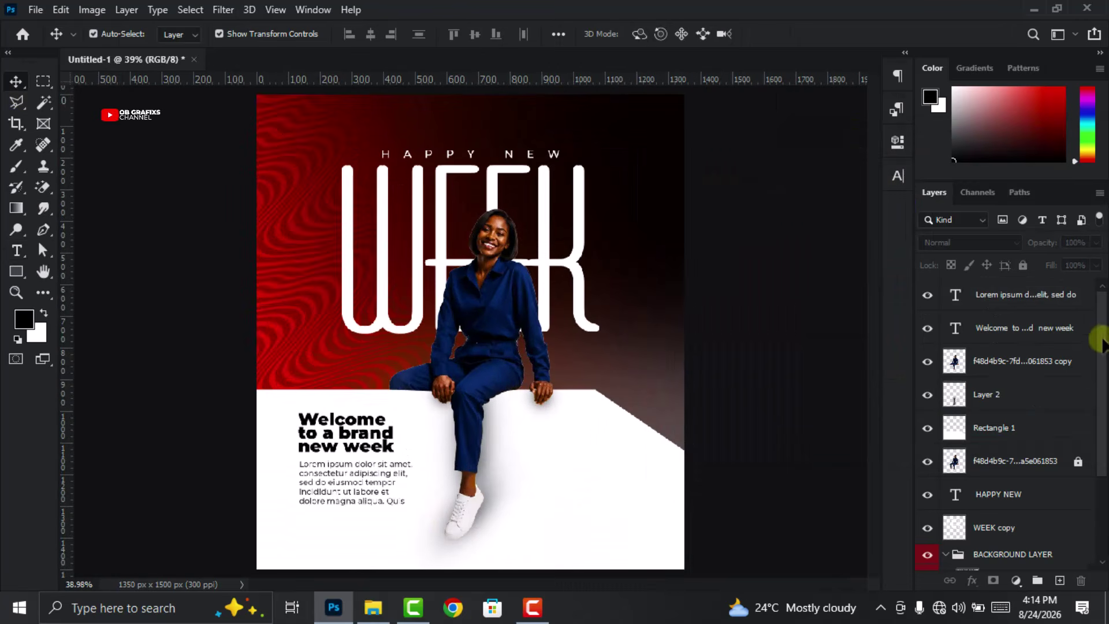
{"action": "scroll", "coordinate": [1098, 342], "scroll_direction": "down", "scroll_amount": 1}
{"action": "scroll", "coordinate": [601, 548], "scroll_direction": "up", "scroll_amount": 1}
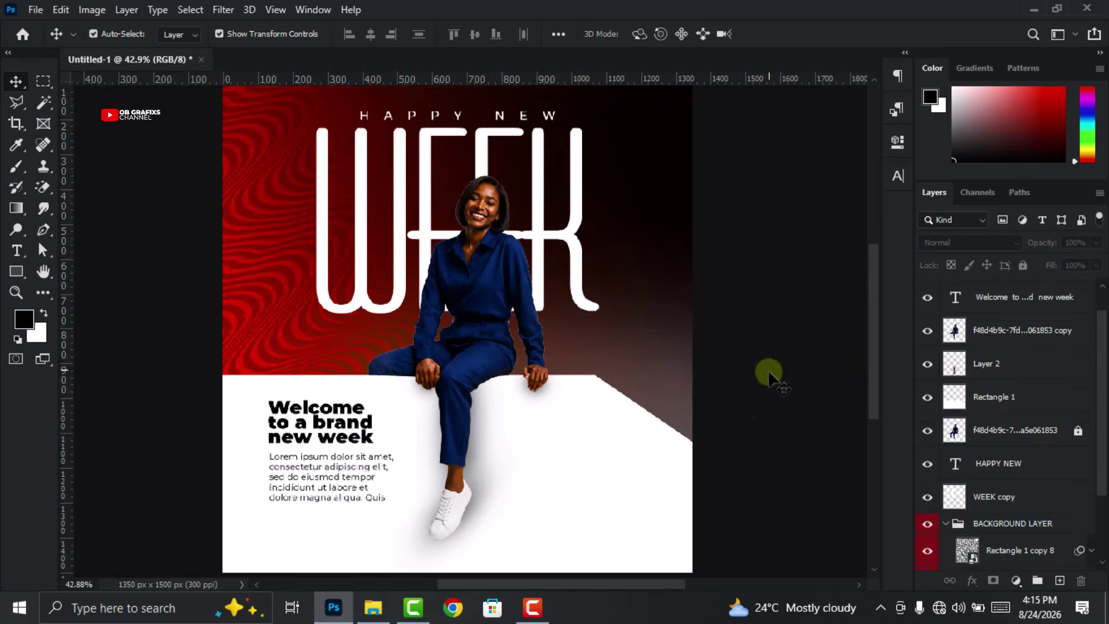
{"action": "scroll", "coordinate": [875, 302], "scroll_direction": "down", "scroll_amount": 2}
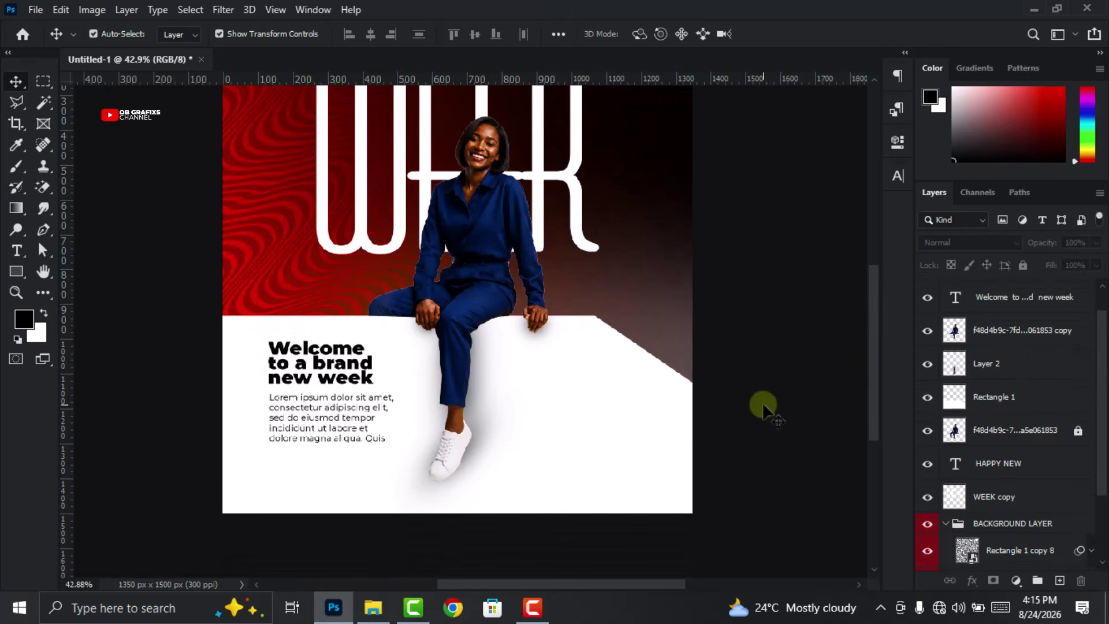
{"action": "right_click", "coordinate": [15, 271]}
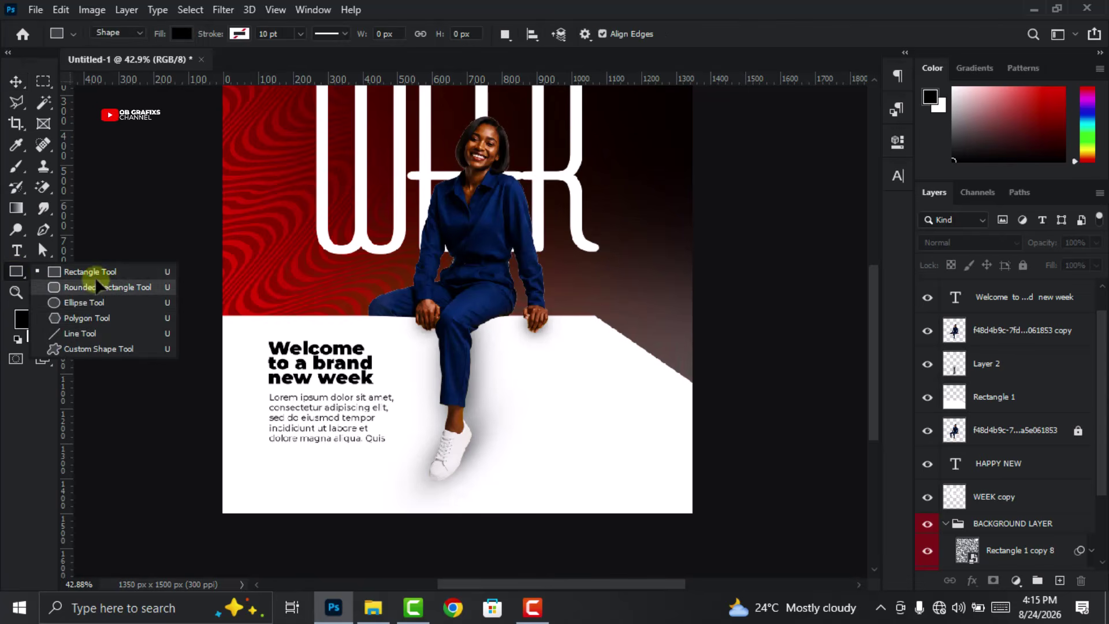
{"action": "left_click", "coordinate": [104, 300]}
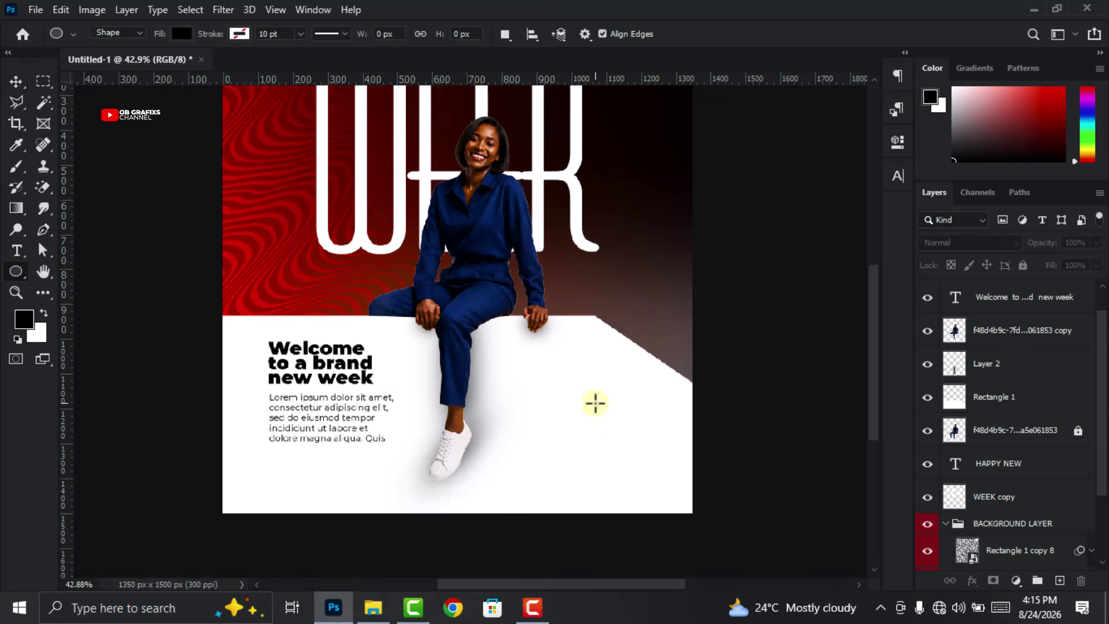
{"action": "left_click_drag", "start_coordinate": [545, 379], "coordinate": [654, 493]}
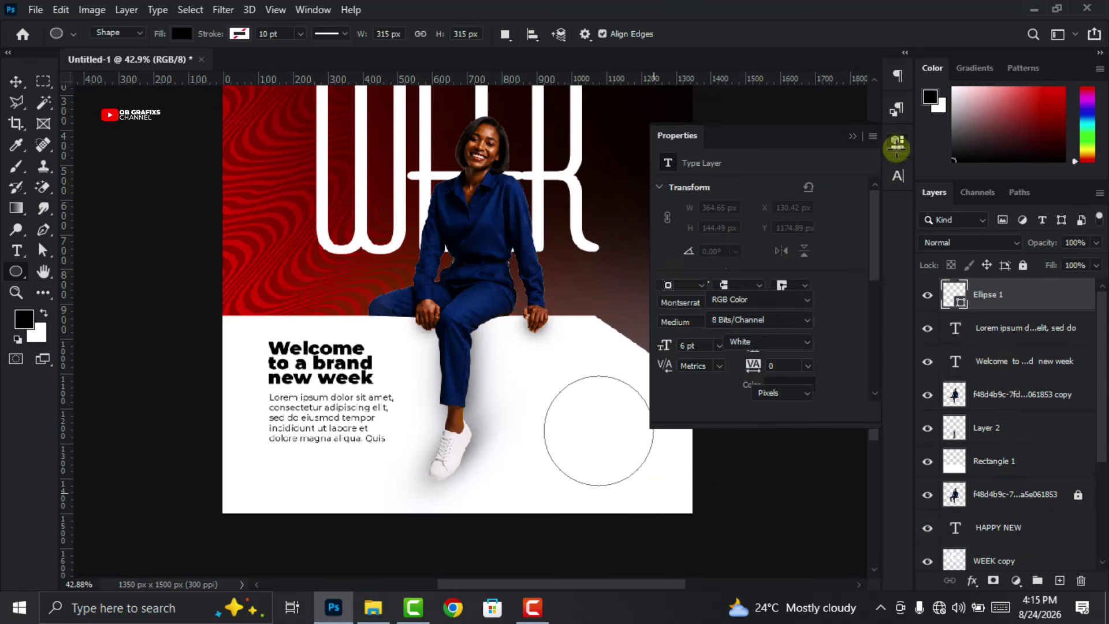
{"action": "left_click", "coordinate": [15, 82]}
{"action": "left_click_drag", "start_coordinate": [607, 442], "coordinate": [566, 426]}
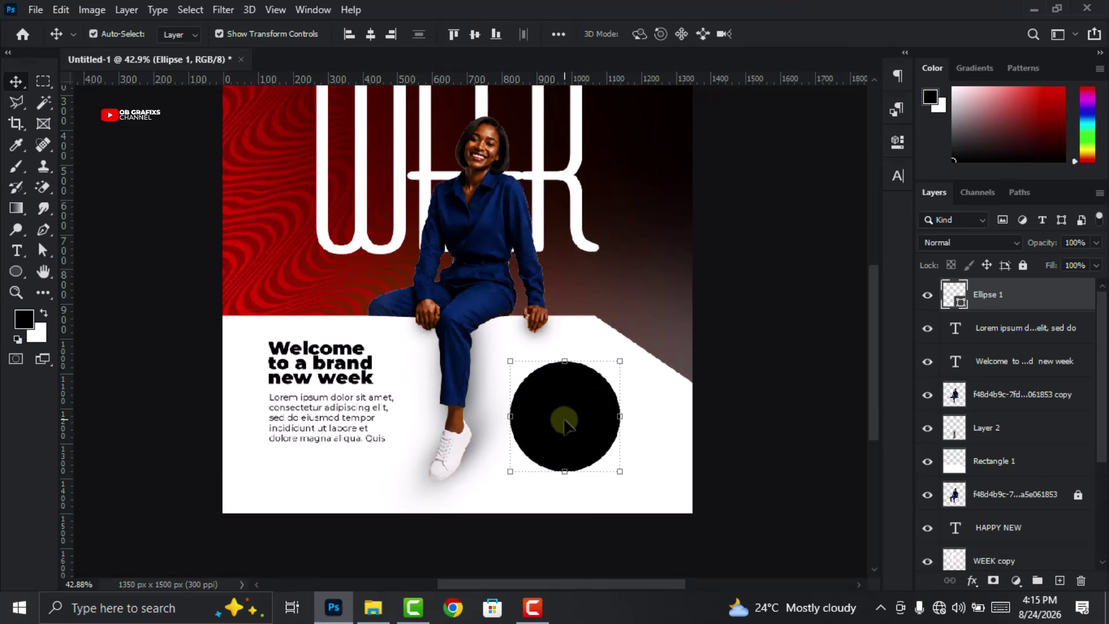
Rasterize the black circle's layer, Ellipse 1
{"action": "right_click", "coordinate": [1021, 296]}
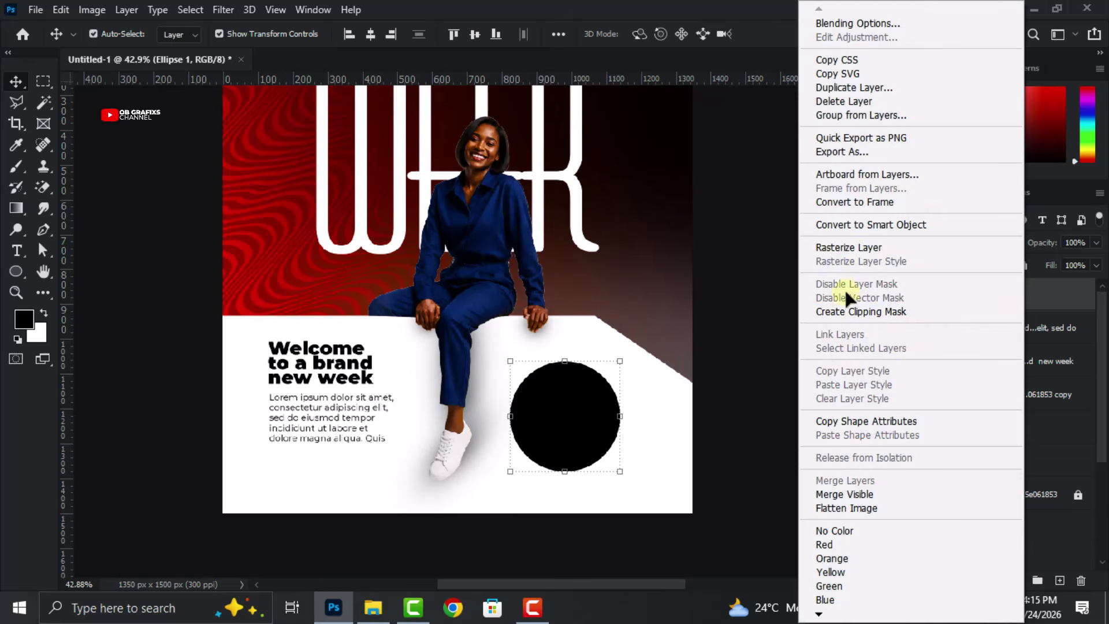
{"action": "left_click", "coordinate": [864, 248]}
{"action": "scroll", "coordinate": [699, 381], "scroll_direction": "up", "scroll_amount": 1}
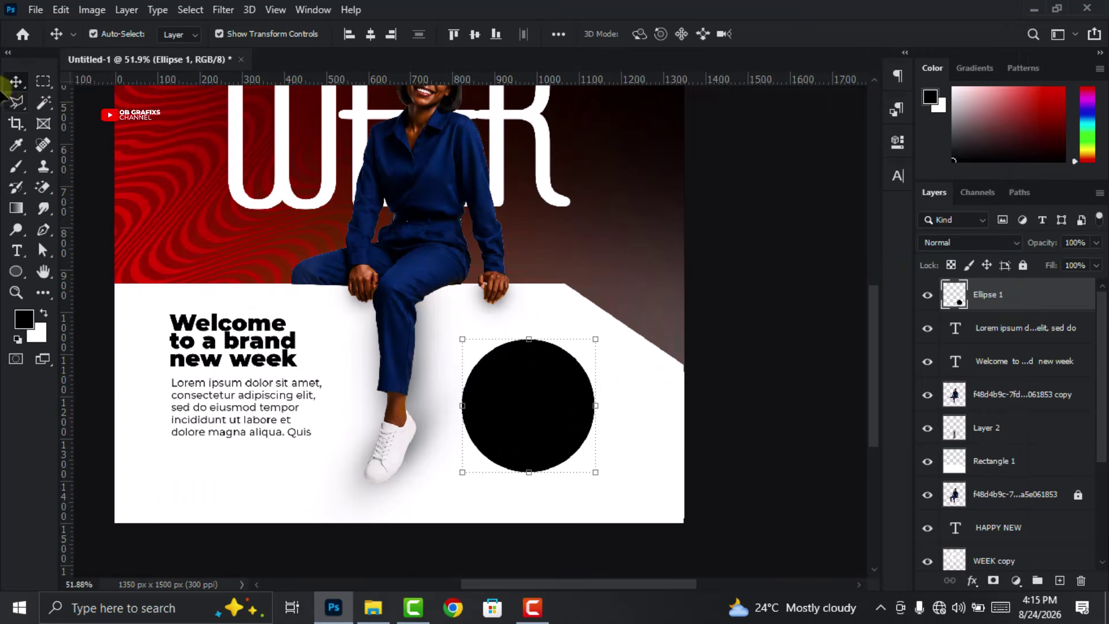
Cut a narrow wedge running from the circle's upper right edge to its centre onto a new layer
{"action": "left_click", "coordinate": [16, 103]}
{"action": "scroll", "coordinate": [591, 405], "scroll_direction": "up", "scroll_amount": 1}
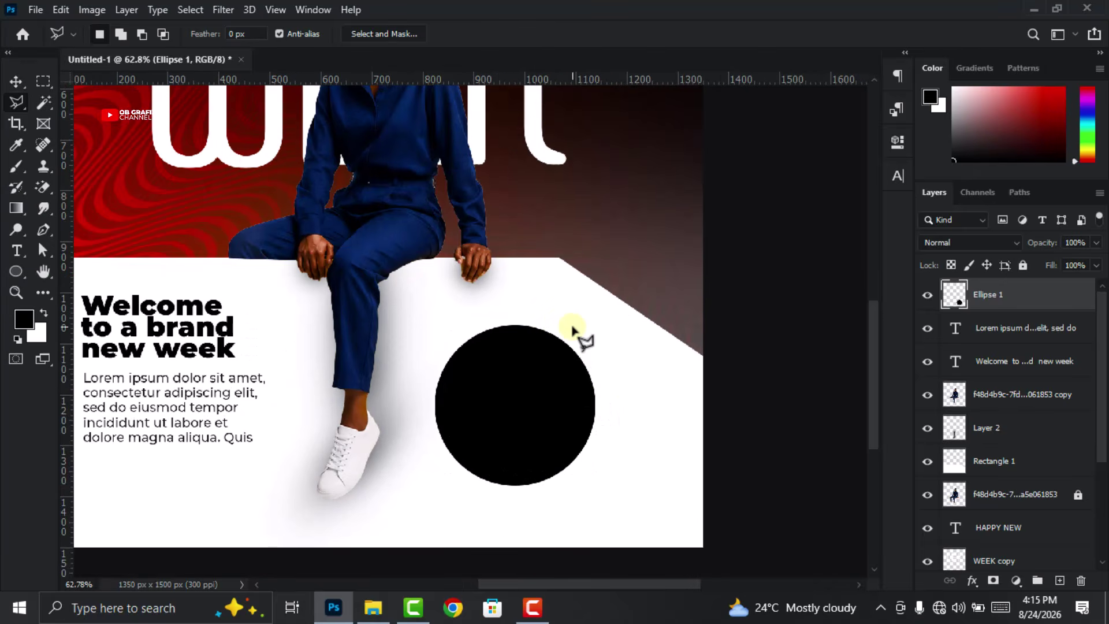
{"action": "left_click", "coordinate": [558, 323]}
{"action": "left_click", "coordinate": [516, 405]}
{"action": "left_click", "coordinate": [572, 336]}
{"action": "right_click", "coordinate": [559, 341]}
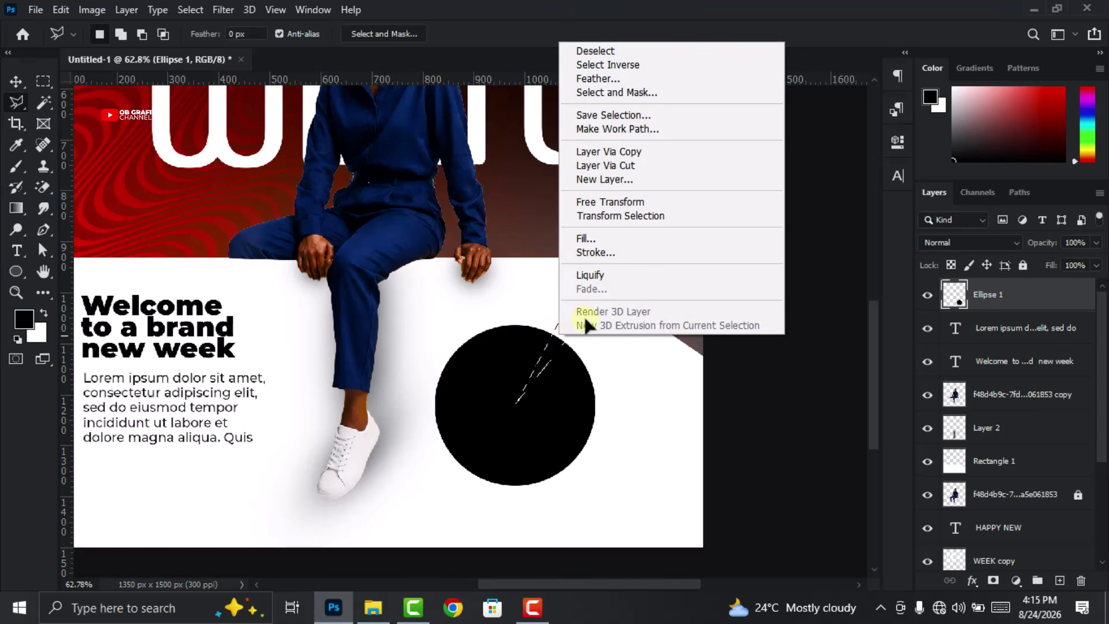
{"action": "left_click", "coordinate": [632, 165]}
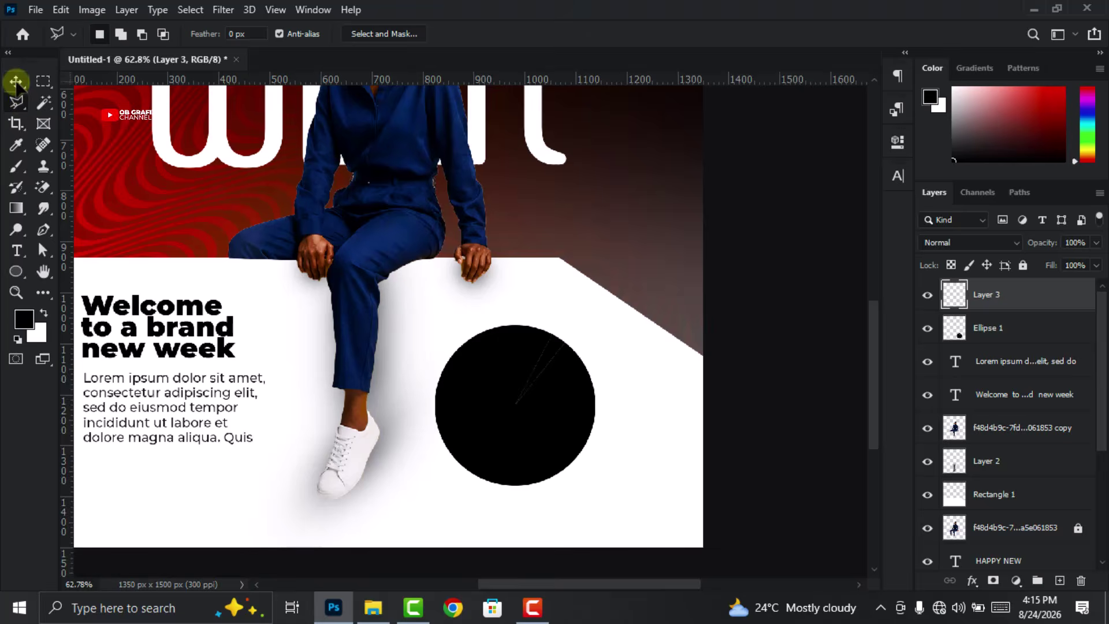
Cut a narrow wedge from the centre of the Ellipse 1 circle to its lower left edge onto a new layer
{"action": "left_click", "coordinate": [1037, 337]}
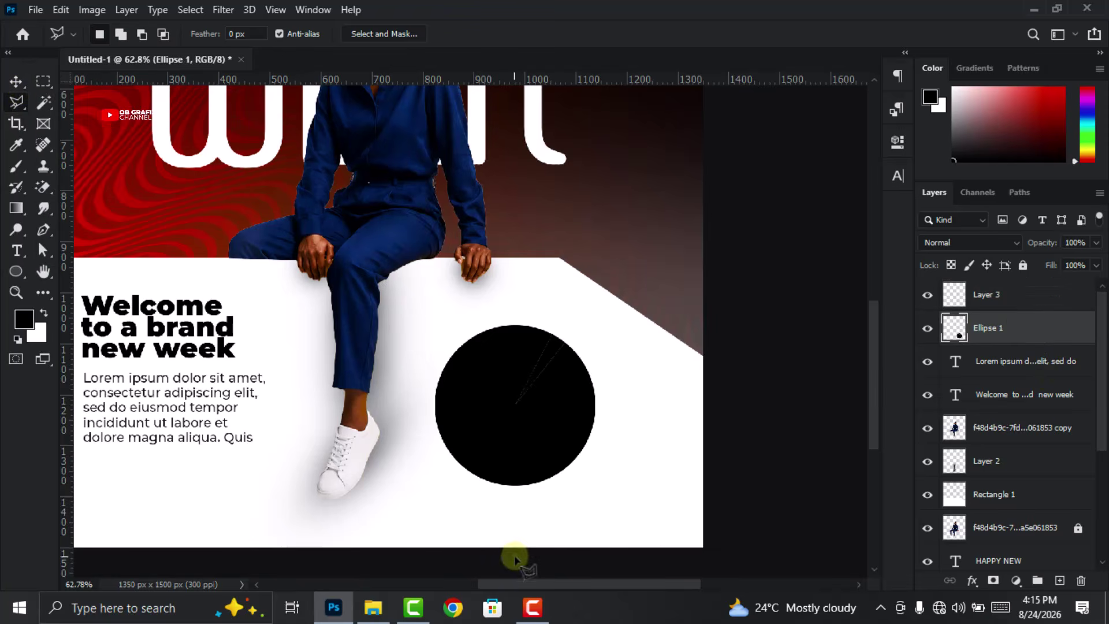
{"action": "left_click", "coordinate": [516, 411]}
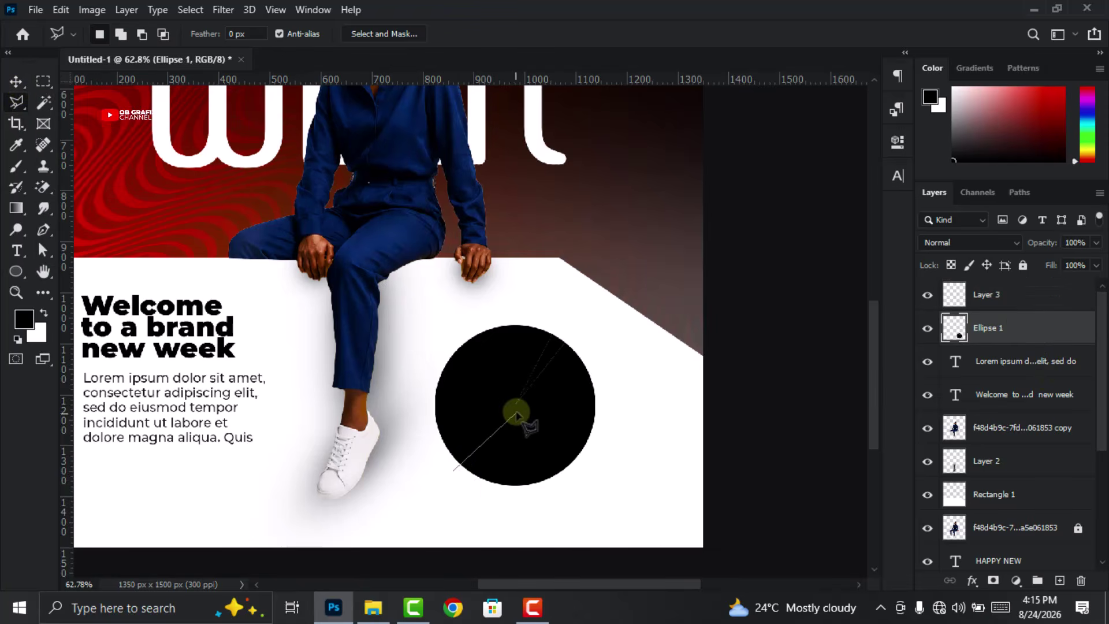
{"action": "left_click", "coordinate": [461, 485]}
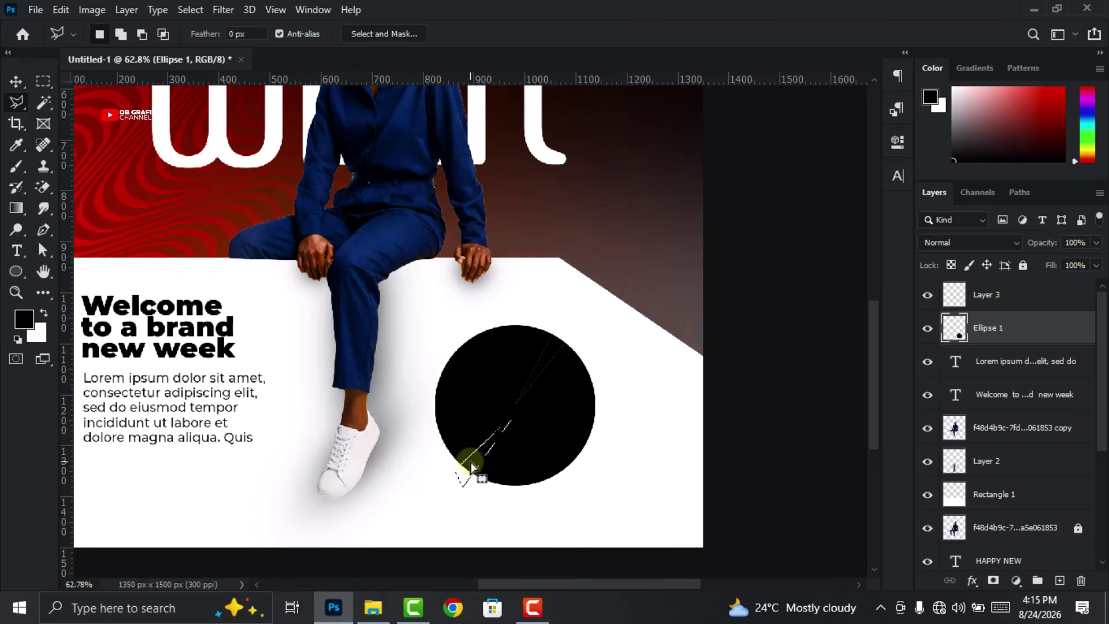
{"action": "right_click", "coordinate": [471, 461]}
{"action": "left_click", "coordinate": [541, 294]}
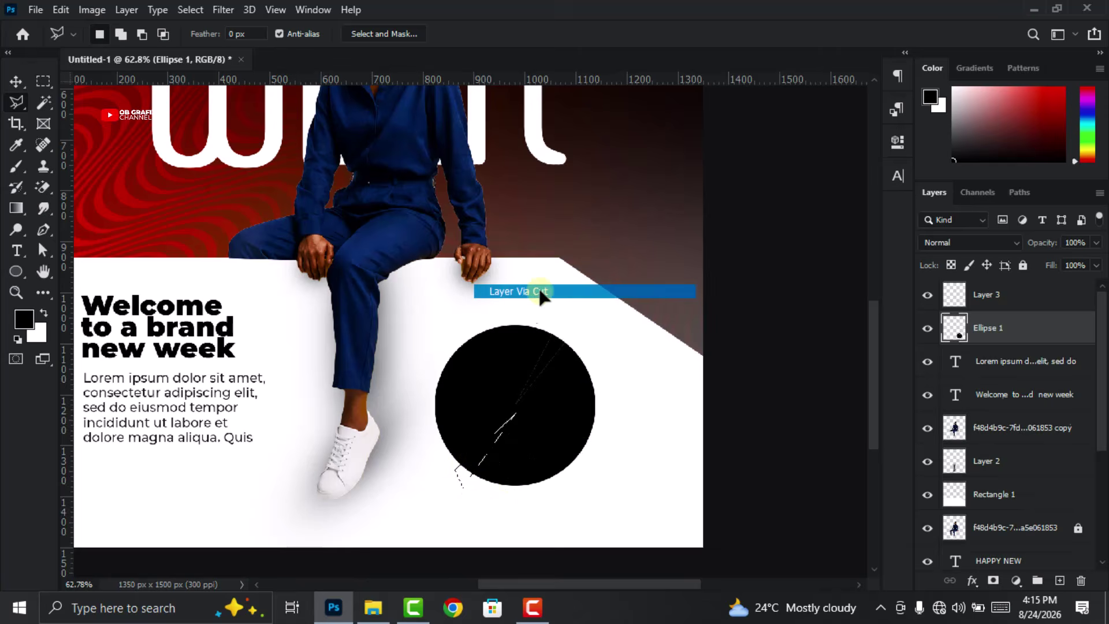
Delete the Ellipse 1 circle layer and nudge the two remaining wedges slightly outward along their diagonal
{"action": "left_click", "coordinate": [16, 81]}
{"action": "left_click", "coordinate": [1000, 362]}
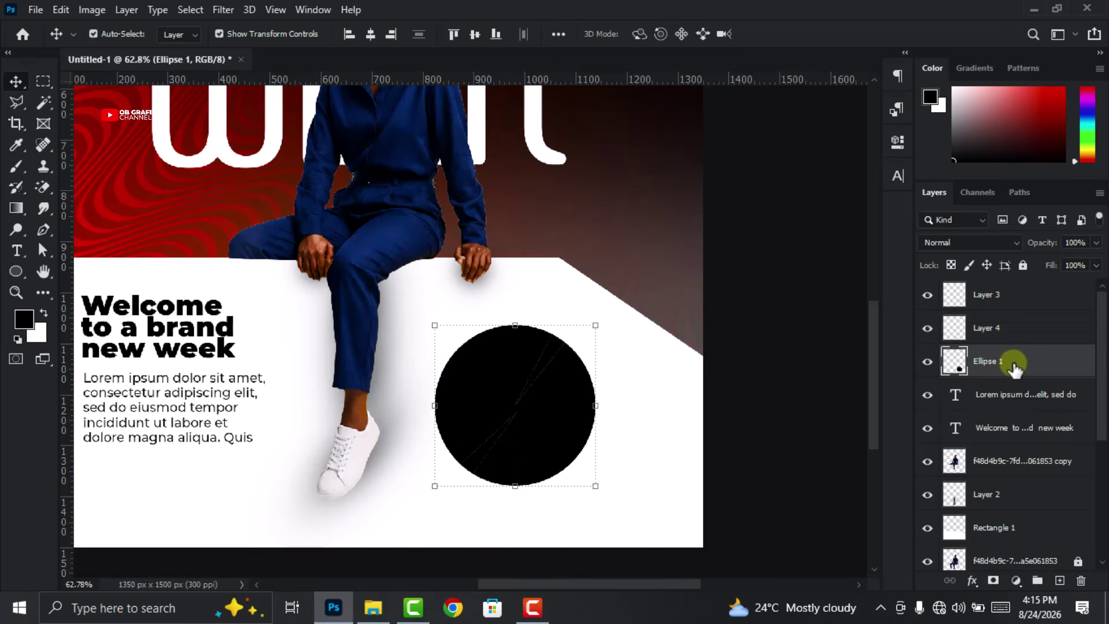
{"action": "left_click_drag", "start_coordinate": [1051, 367], "coordinate": [1079, 581]}
{"action": "left_click_drag", "start_coordinate": [554, 352], "coordinate": [558, 344]}
{"action": "left_click_drag", "start_coordinate": [496, 434], "coordinate": [492, 430]}
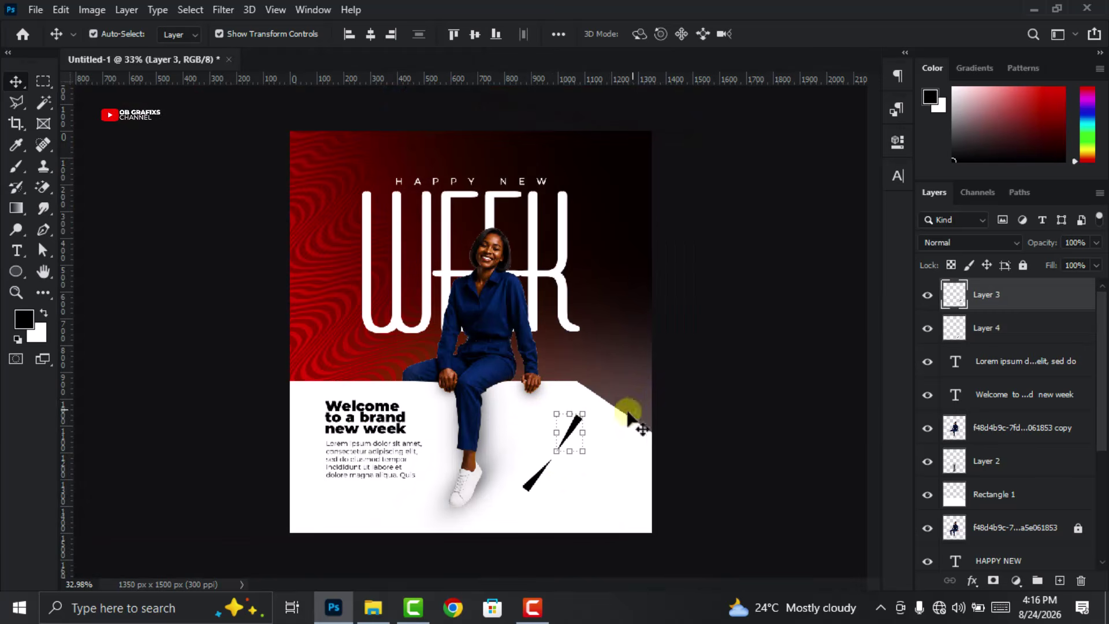
Apply an orange #ff8a00 Color Overlay at 100% opacity to the upper wedge on Layer 3
{"action": "double_click", "coordinate": [964, 296]}
{"action": "left_click", "coordinate": [527, 305]}
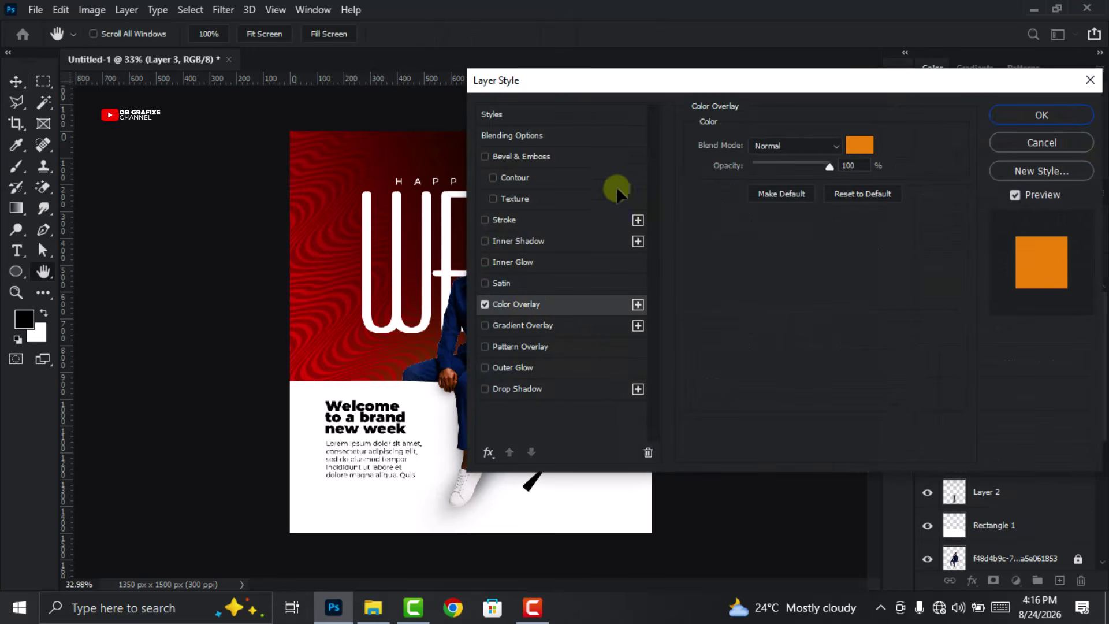
{"action": "left_click_drag", "start_coordinate": [630, 87], "coordinate": [740, 75]}
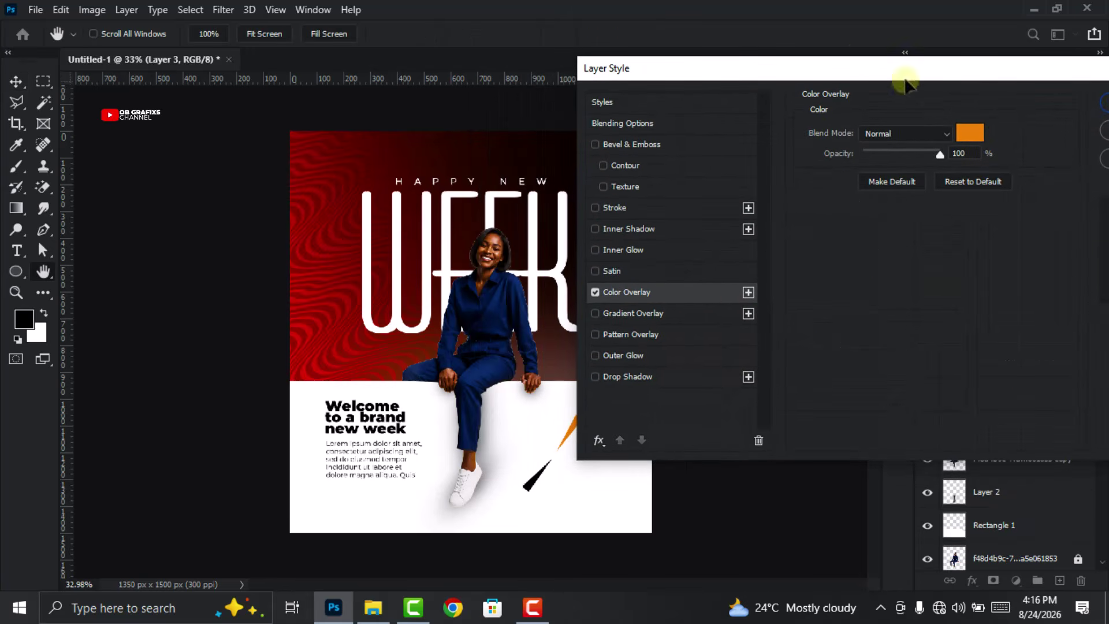
{"action": "left_click_drag", "start_coordinate": [864, 81], "coordinate": [778, 90]}
{"action": "left_click", "coordinate": [881, 145]}
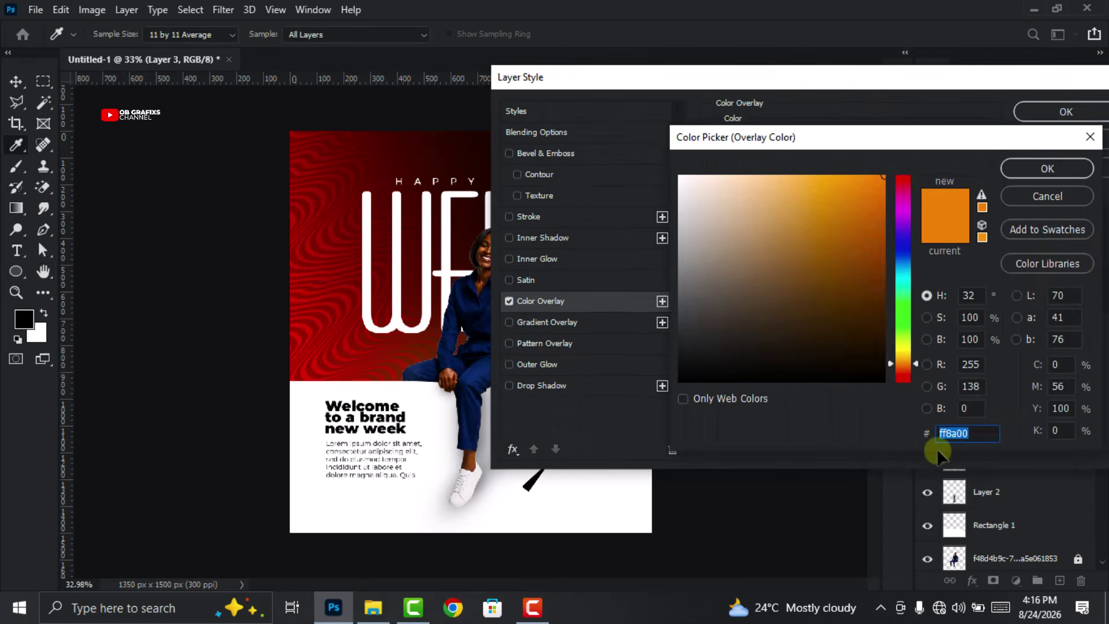
{"action": "left_click", "coordinate": [1047, 168]}
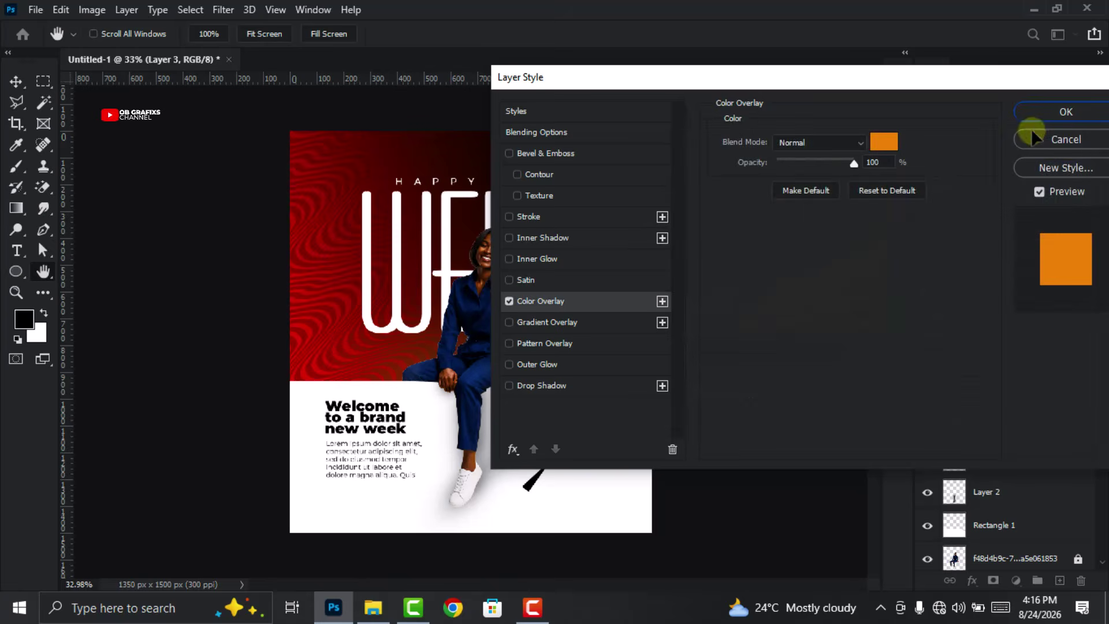
{"action": "left_click", "coordinate": [1065, 111]}
Apply a red #ff3100 Color Overlay at 100% opacity to the lower wedge on Layer 4 and deselect it
{"action": "left_click", "coordinate": [1004, 360]}
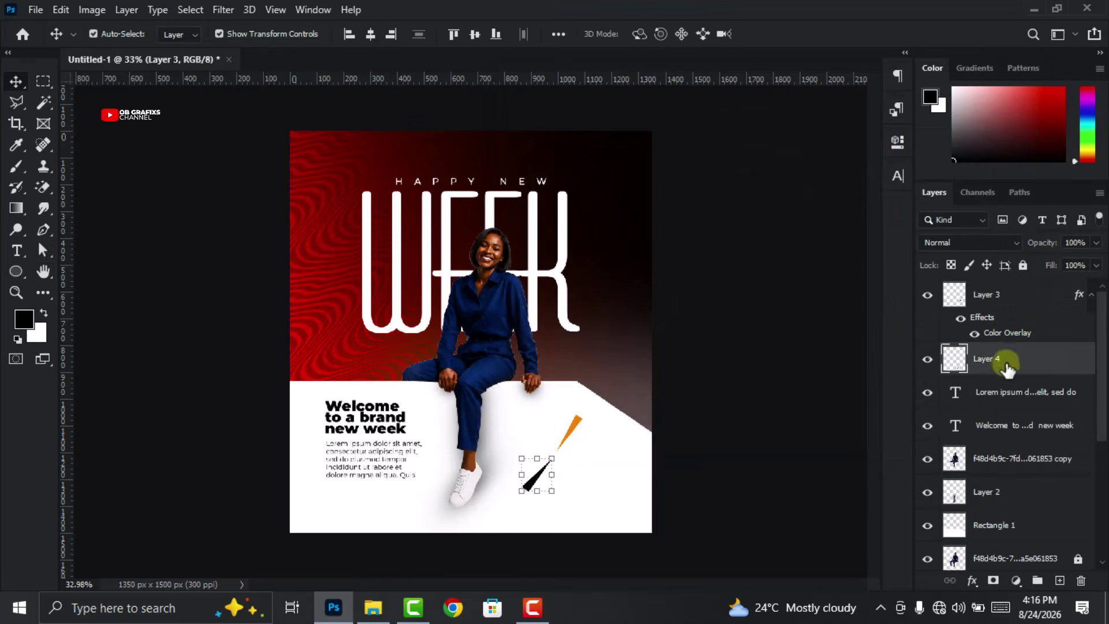
{"action": "double_click", "coordinate": [952, 364]}
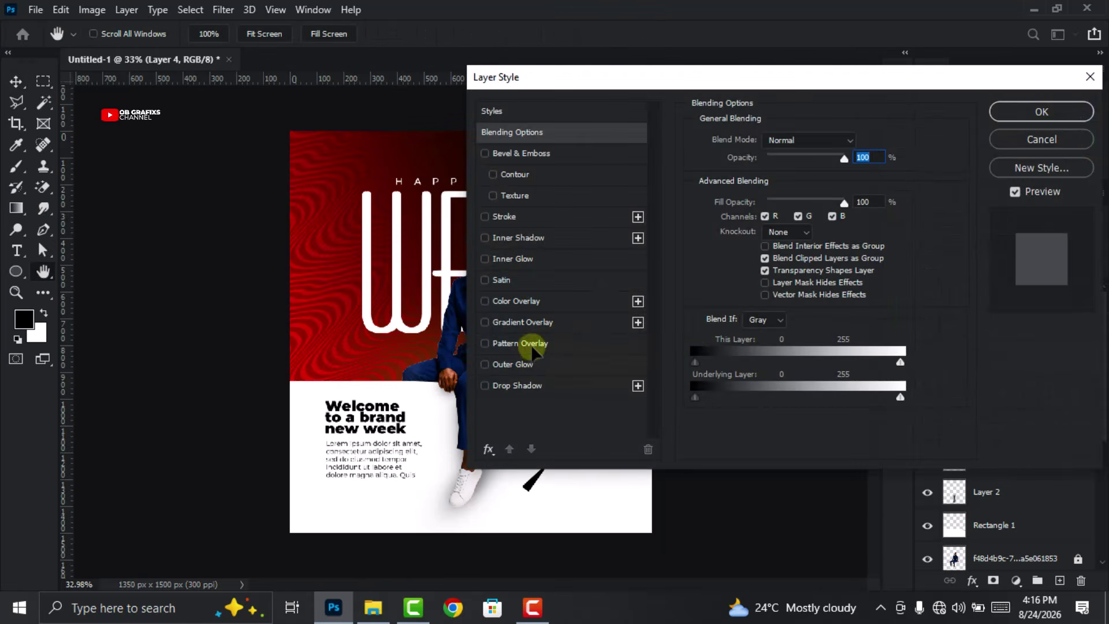
{"action": "left_click", "coordinate": [538, 301]}
{"action": "left_click", "coordinate": [847, 148]}
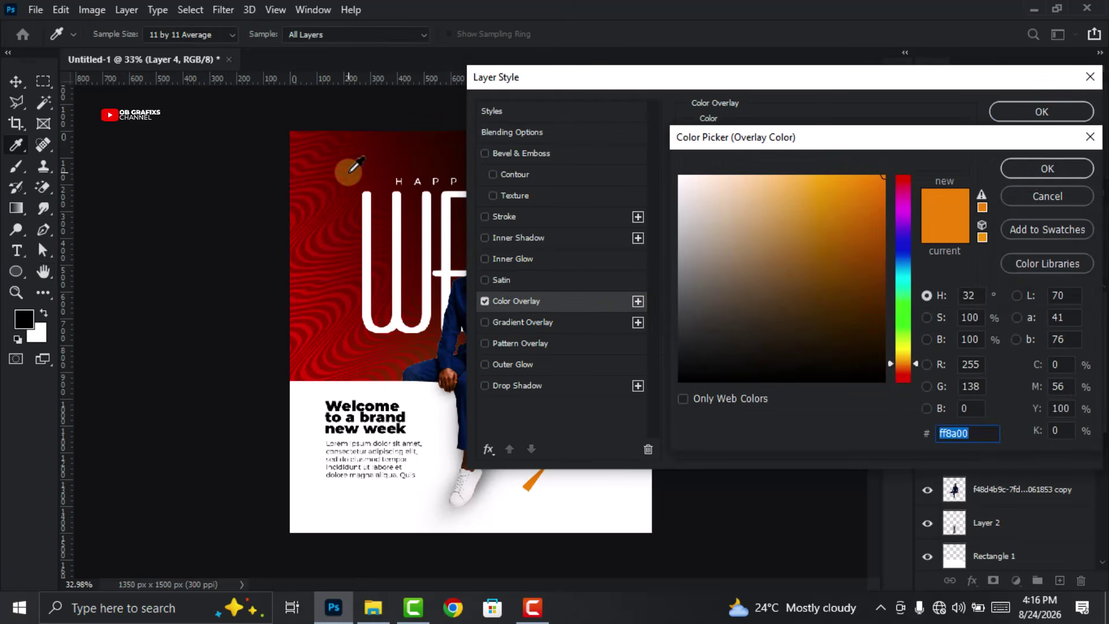
{"action": "left_click", "coordinate": [345, 169]}
{"action": "left_click_drag", "start_coordinate": [872, 191], "coordinate": [898, 168]}
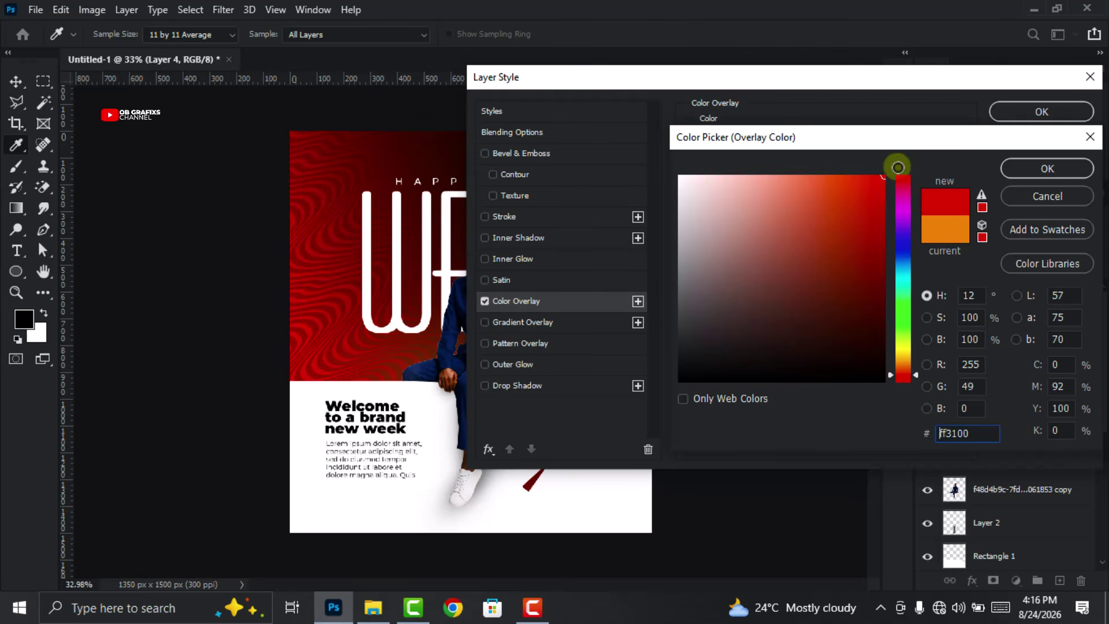
{"action": "left_click_drag", "start_coordinate": [988, 442], "coordinate": [929, 442]}
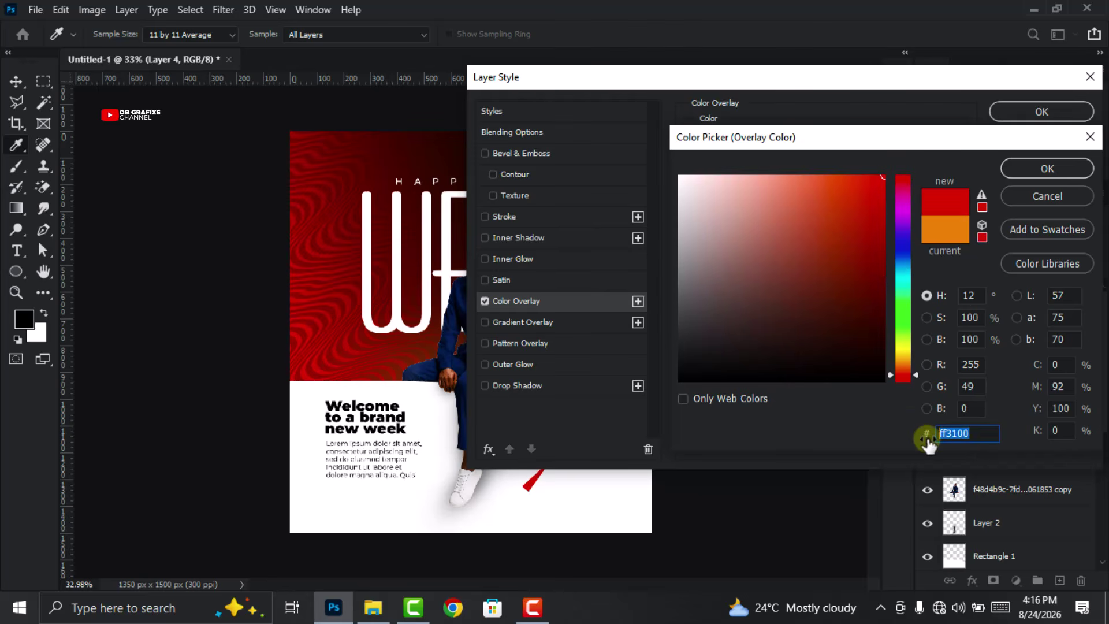
{"action": "left_click", "coordinate": [1047, 169]}
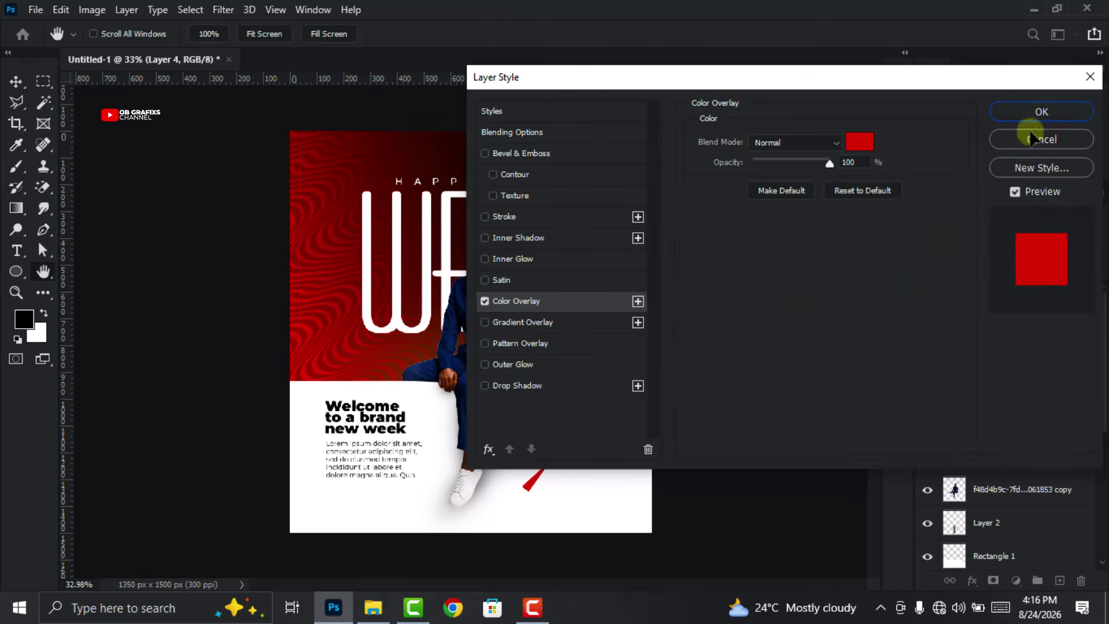
{"action": "left_click", "coordinate": [1041, 112]}
{"action": "scroll", "coordinate": [527, 433], "scroll_direction": "down", "scroll_amount": 1}
{"action": "left_click", "coordinate": [284, 485]}
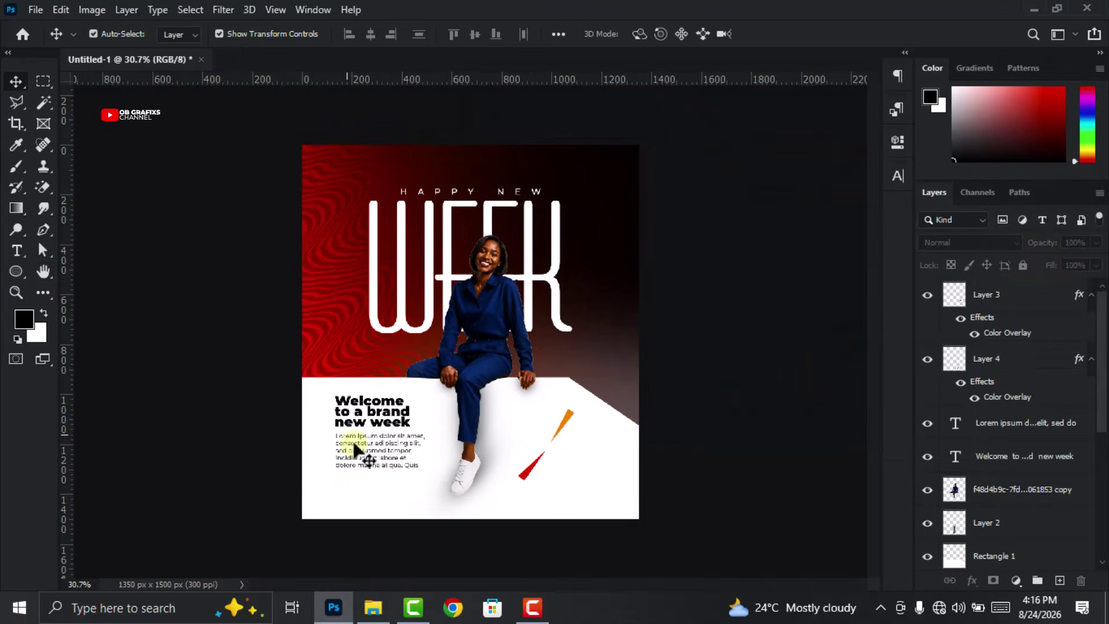
Add a small Lorem ipsum text box in Montserrat Medium 6 pt between the woman's leg and the orange wedge
{"action": "left_click", "coordinate": [14, 250]}
{"action": "scroll", "coordinate": [587, 457], "scroll_direction": "up", "scroll_amount": 2}
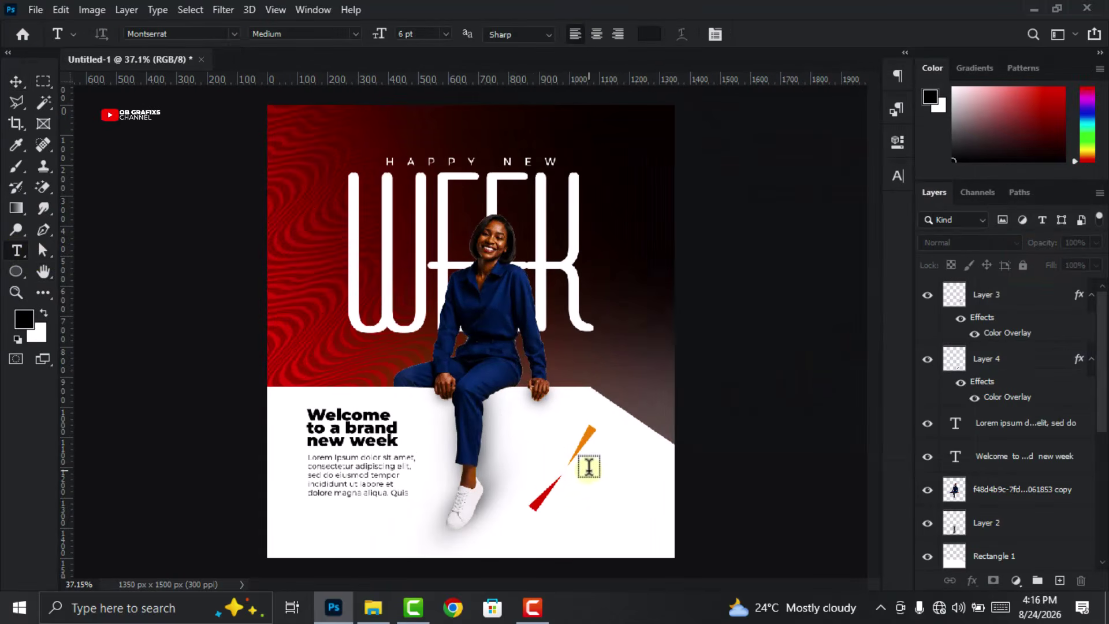
{"action": "left_click_drag", "start_coordinate": [513, 427], "coordinate": [561, 456]}
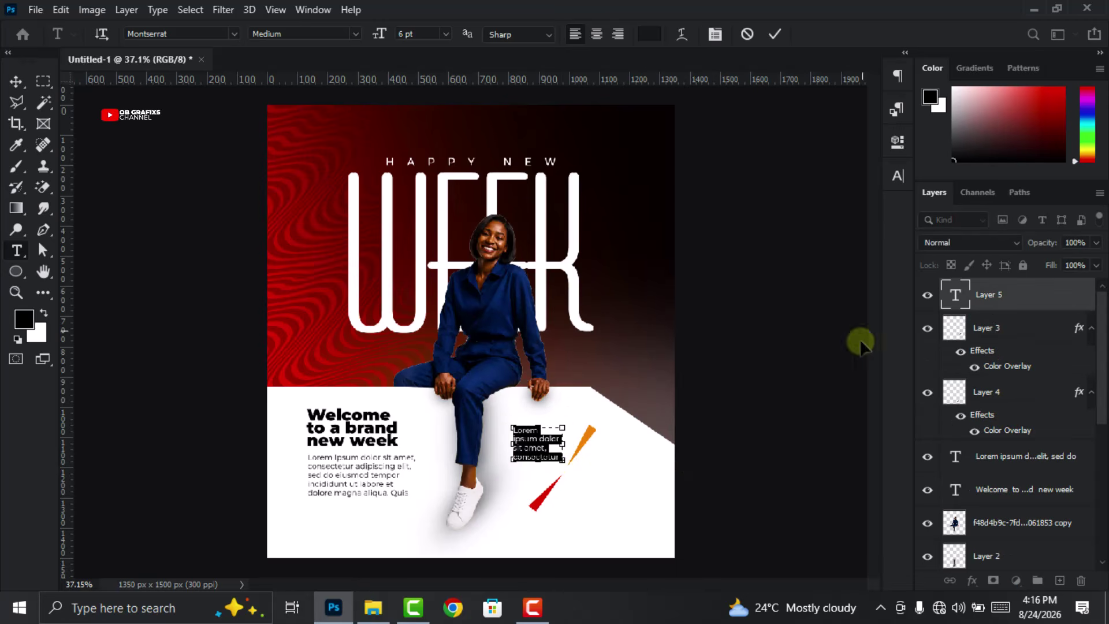
{"action": "left_click_drag", "start_coordinate": [506, 442], "coordinate": [501, 445]}
{"action": "left_click", "coordinate": [773, 36]}
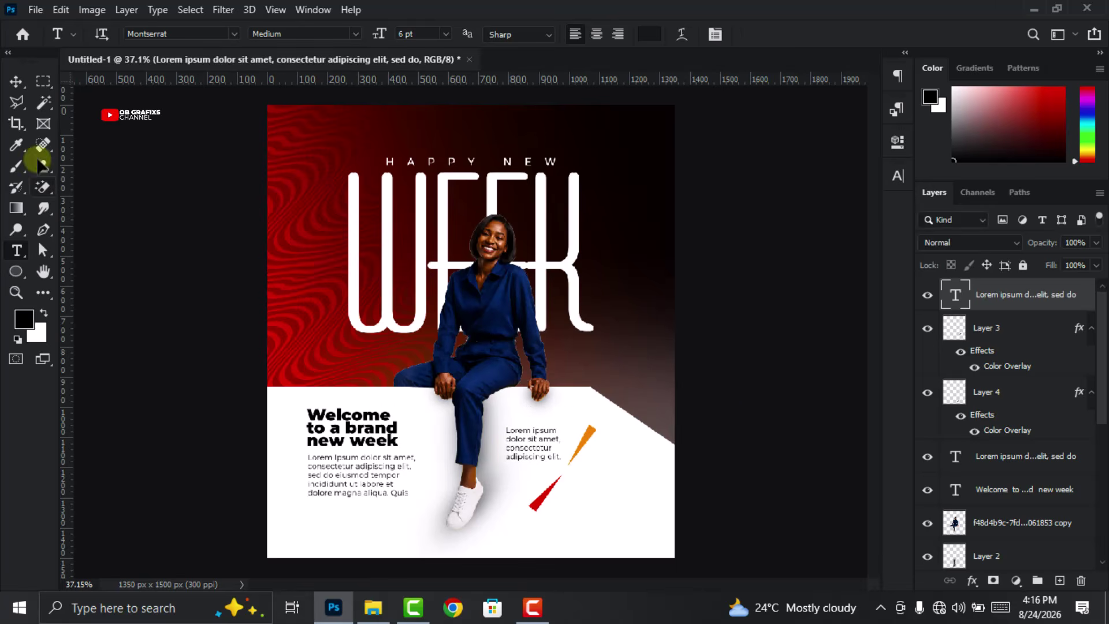
{"action": "left_click", "coordinate": [16, 81]}
{"action": "scroll", "coordinate": [594, 373], "scroll_direction": "down", "scroll_amount": 1}
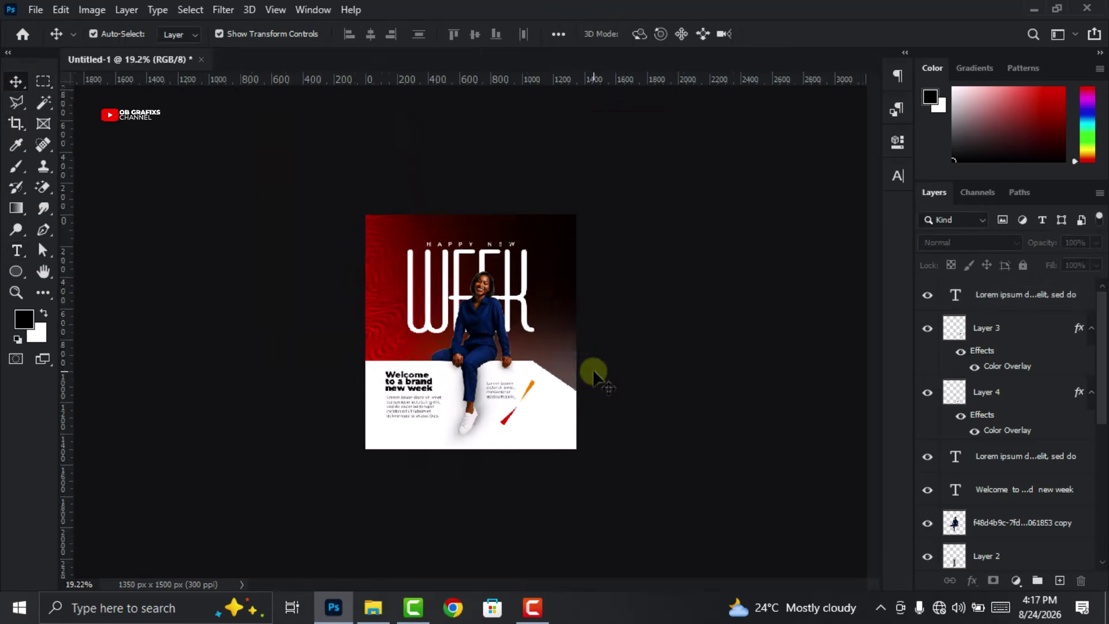
{"action": "scroll", "coordinate": [609, 402], "scroll_direction": "up", "scroll_amount": 1}
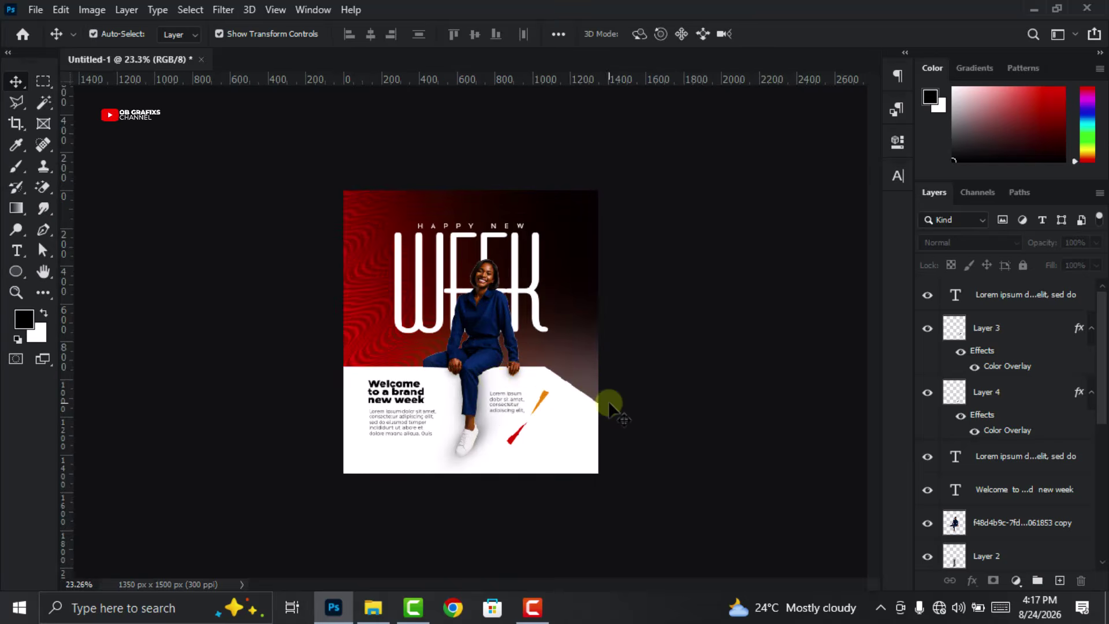
{"action": "scroll", "coordinate": [495, 382], "scroll_direction": "up", "scroll_amount": 1}
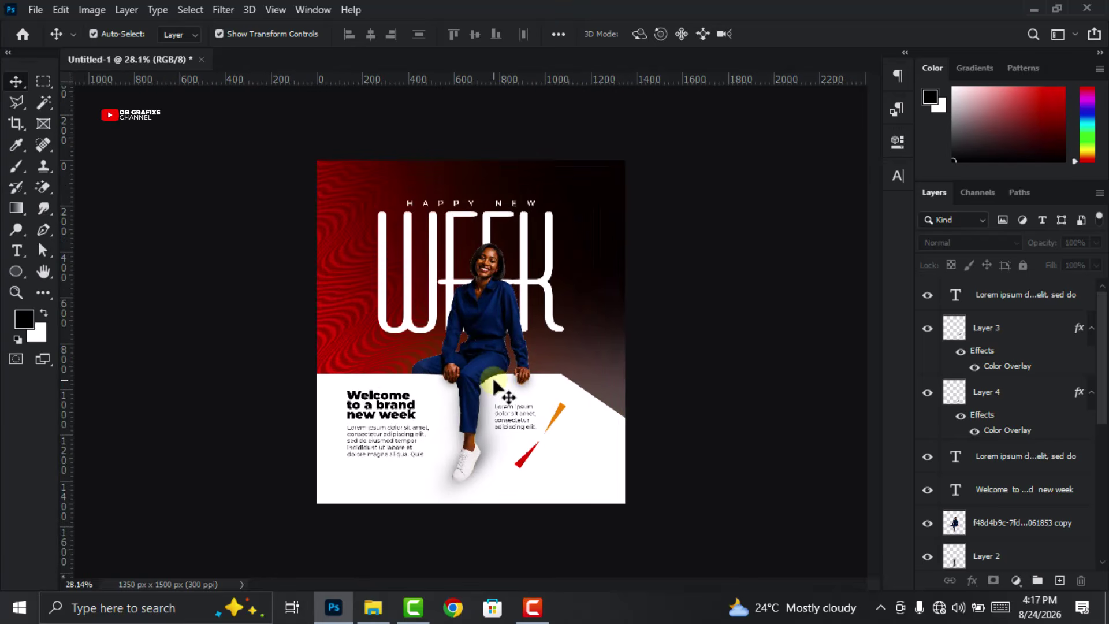